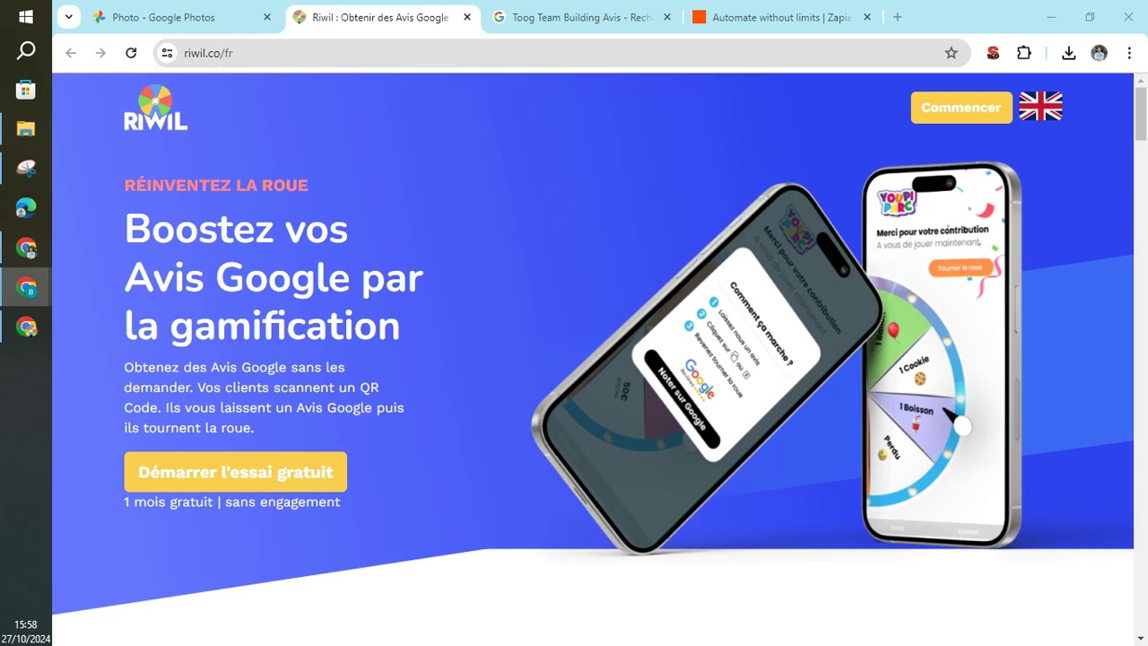
scroll(514, 378, "down", 3)
scroll(514, 378, "up", 3)
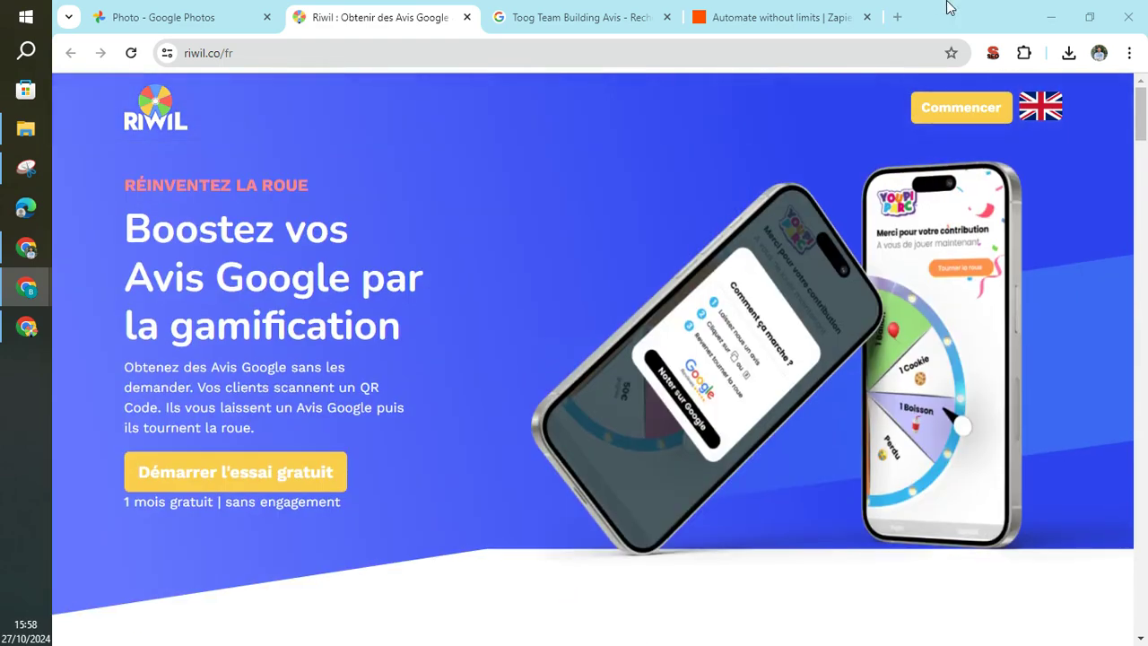
- Calculate 550*2/60 with a Google search in a new tab, then close that tab
left_click(900, 18)
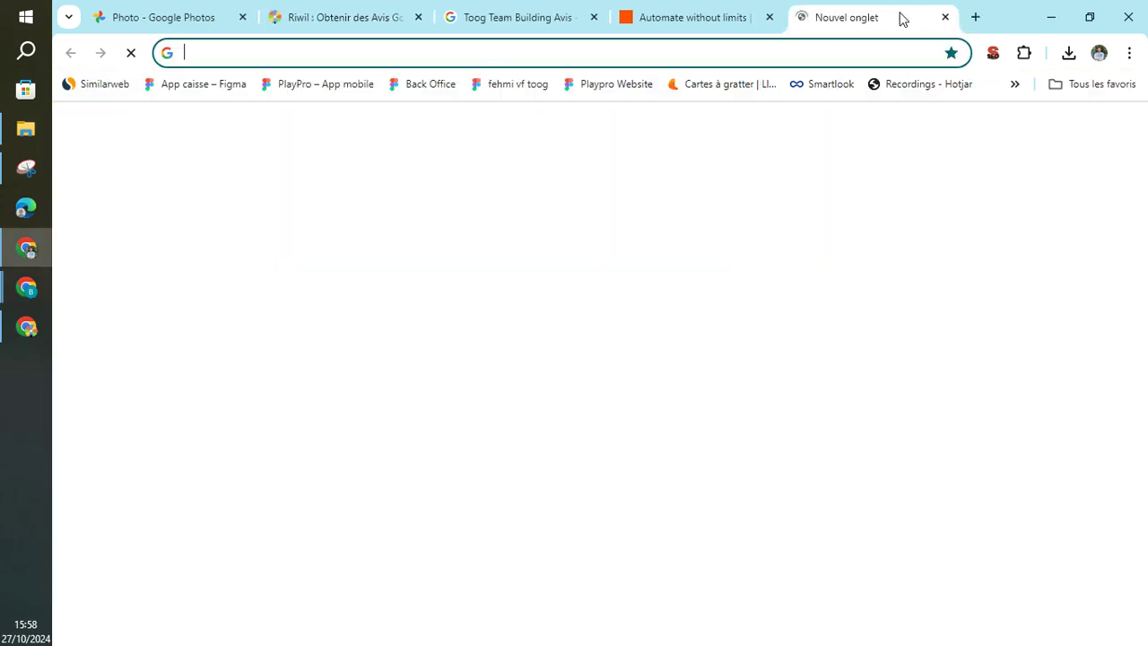
type("55")
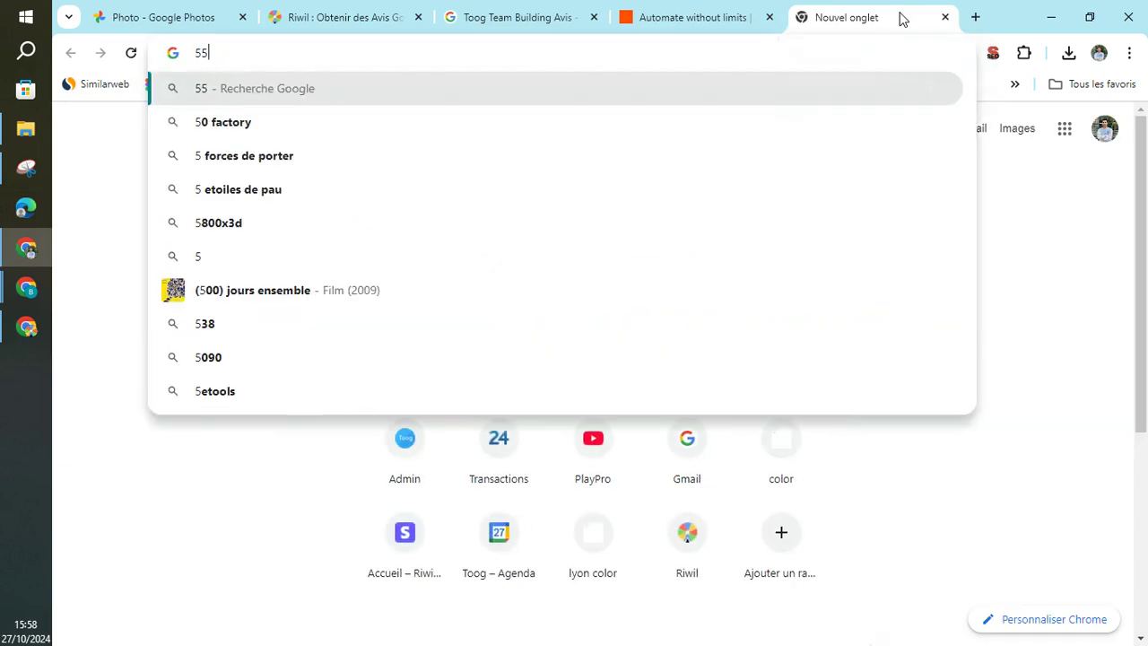
type("0*2")
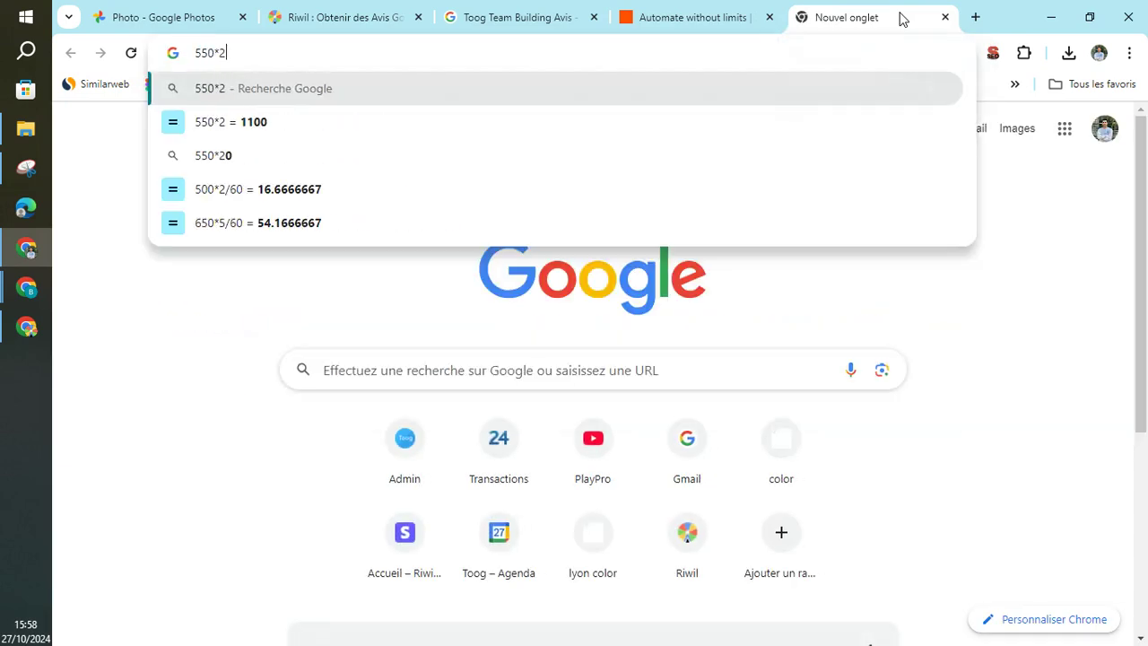
type("/60")
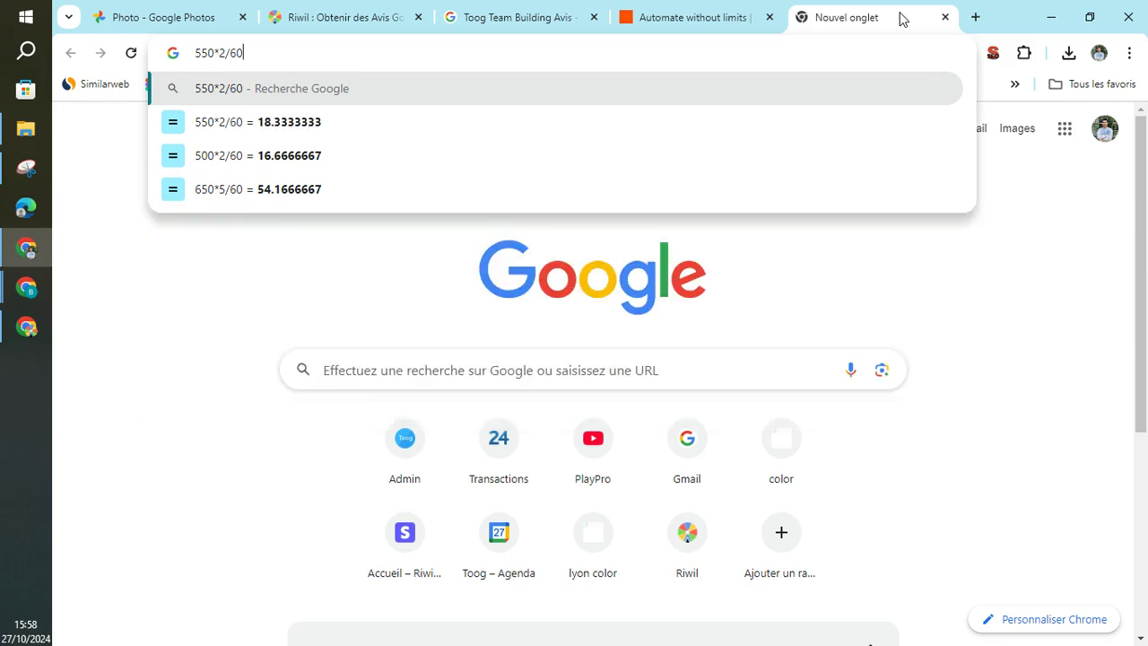
key("Return")
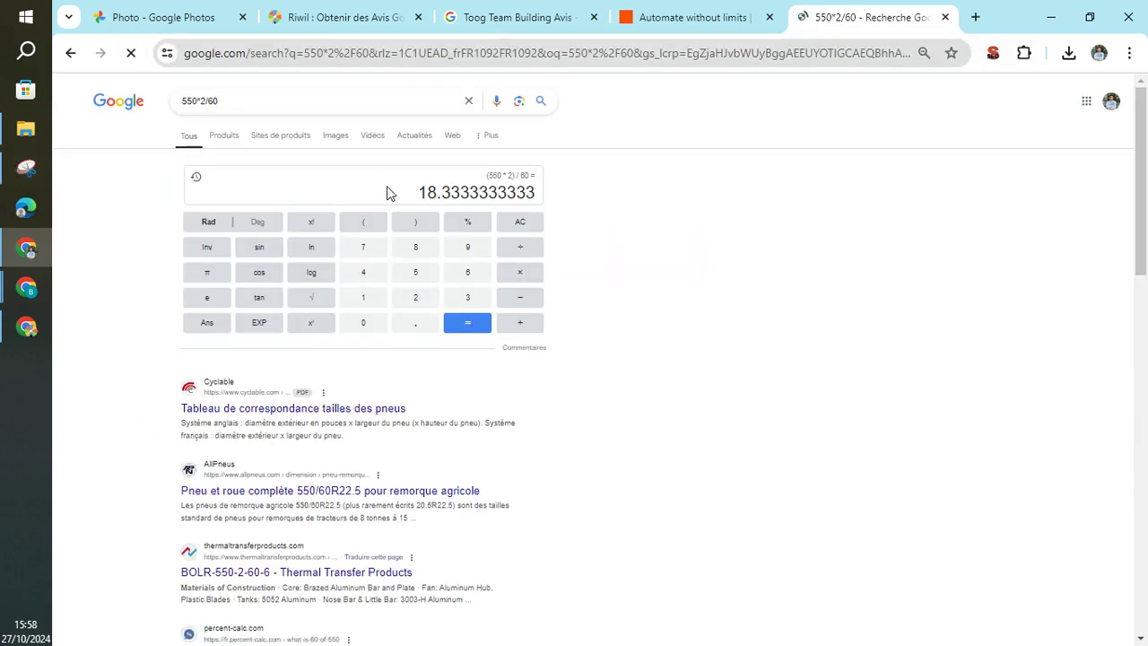
left_click_drag(418, 191, 438, 192)
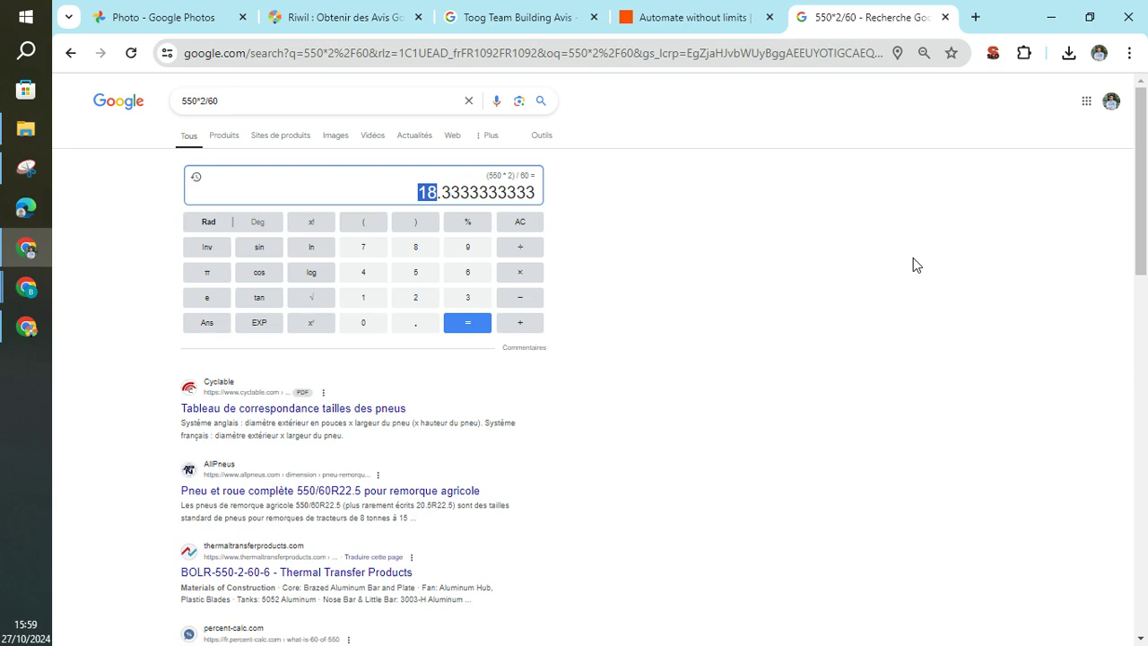
left_click(741, 262)
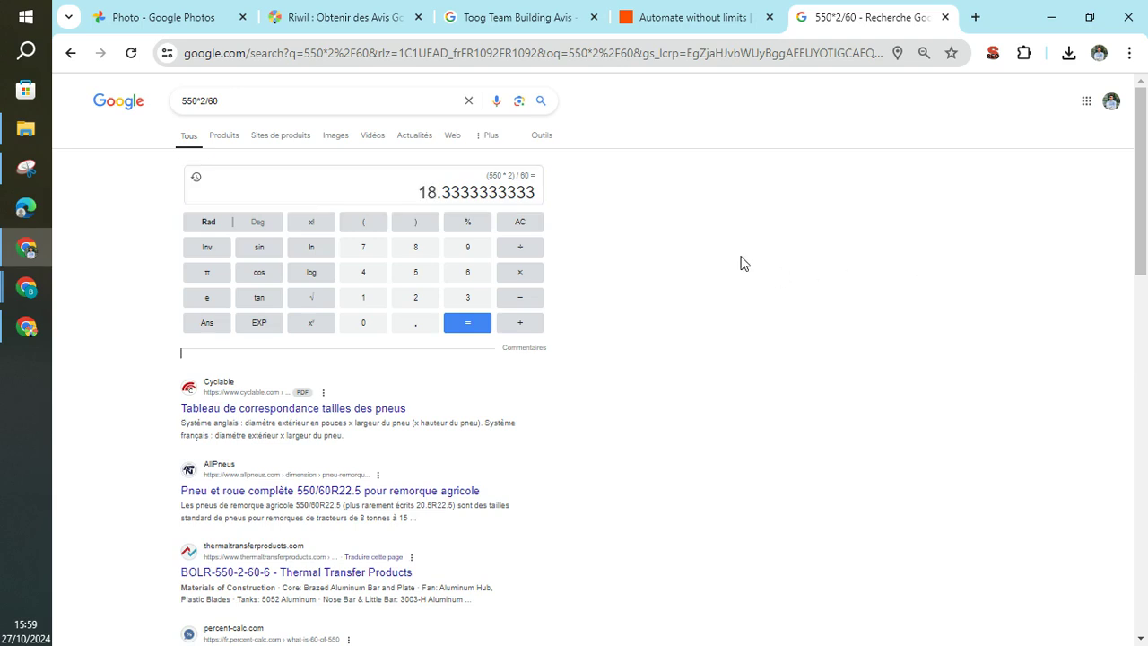
left_click(945, 18)
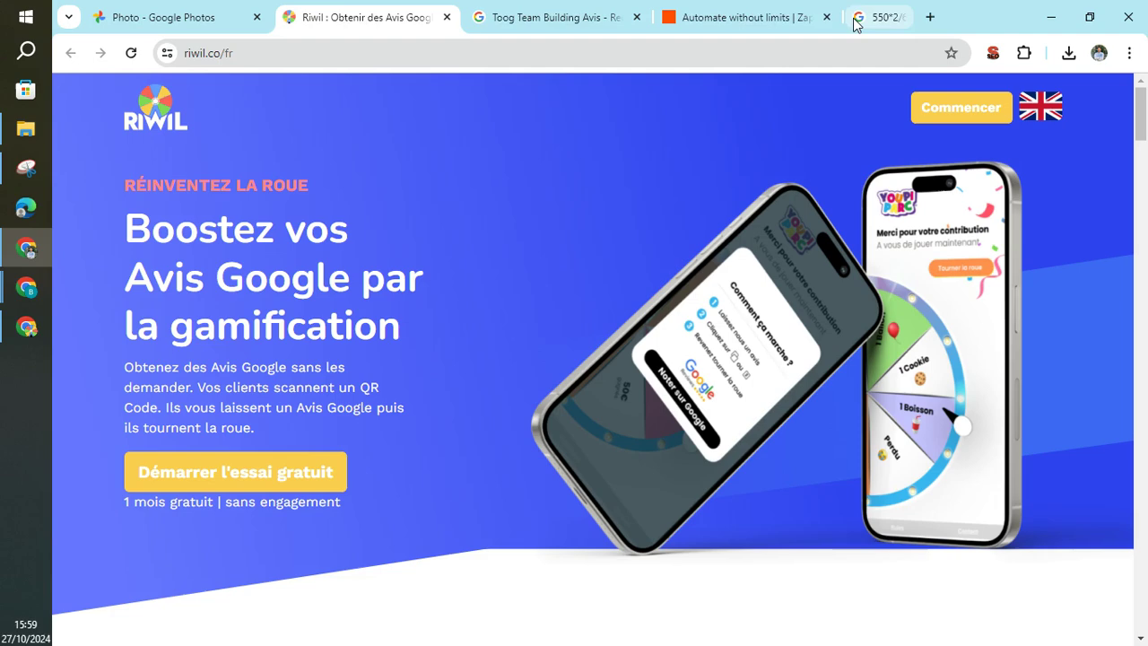
- Switch to the Zapier site and log in with the existing Google account
scroll(577, 160, "down", 7)
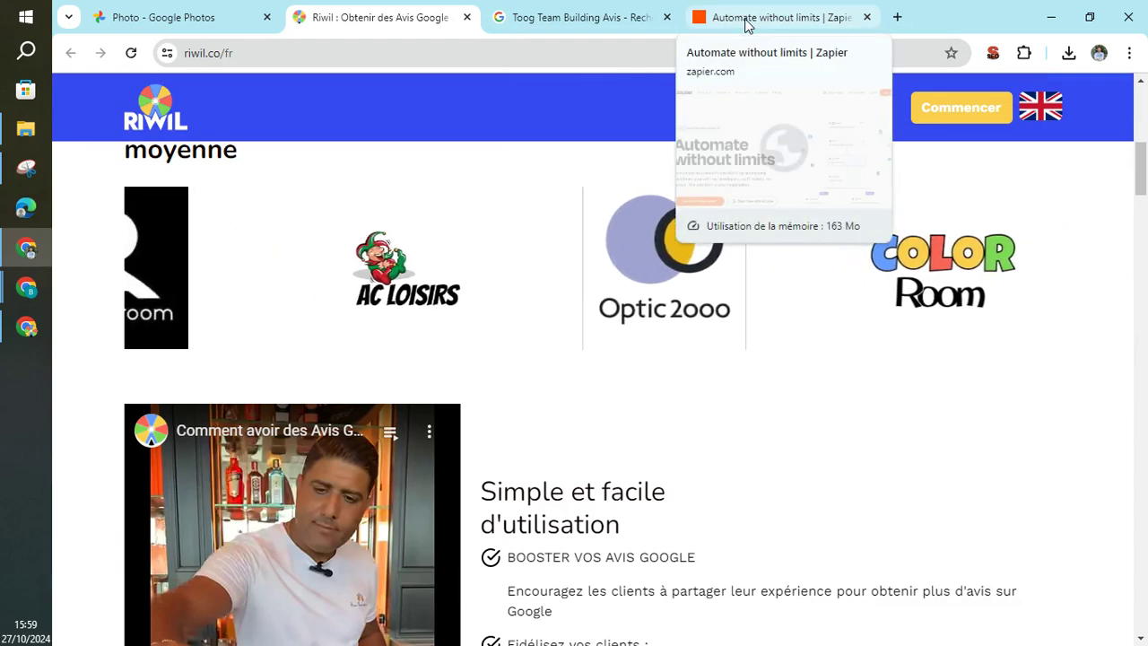
left_click(799, 19)
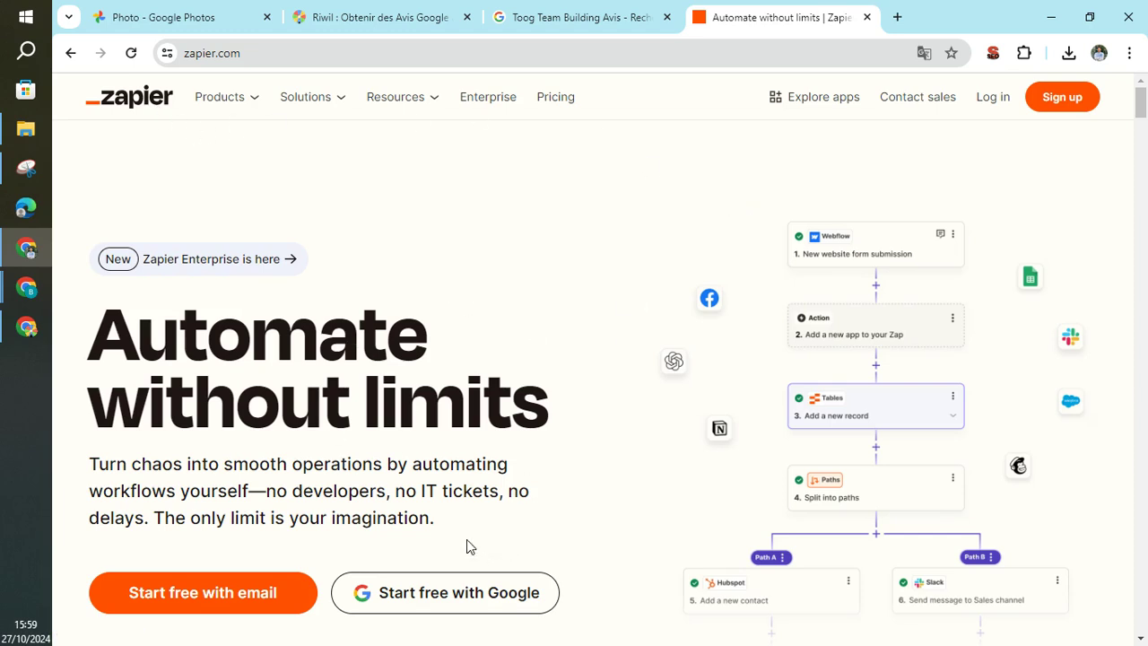
scroll(480, 561, "down", 2)
scroll(987, 161, "up", 2)
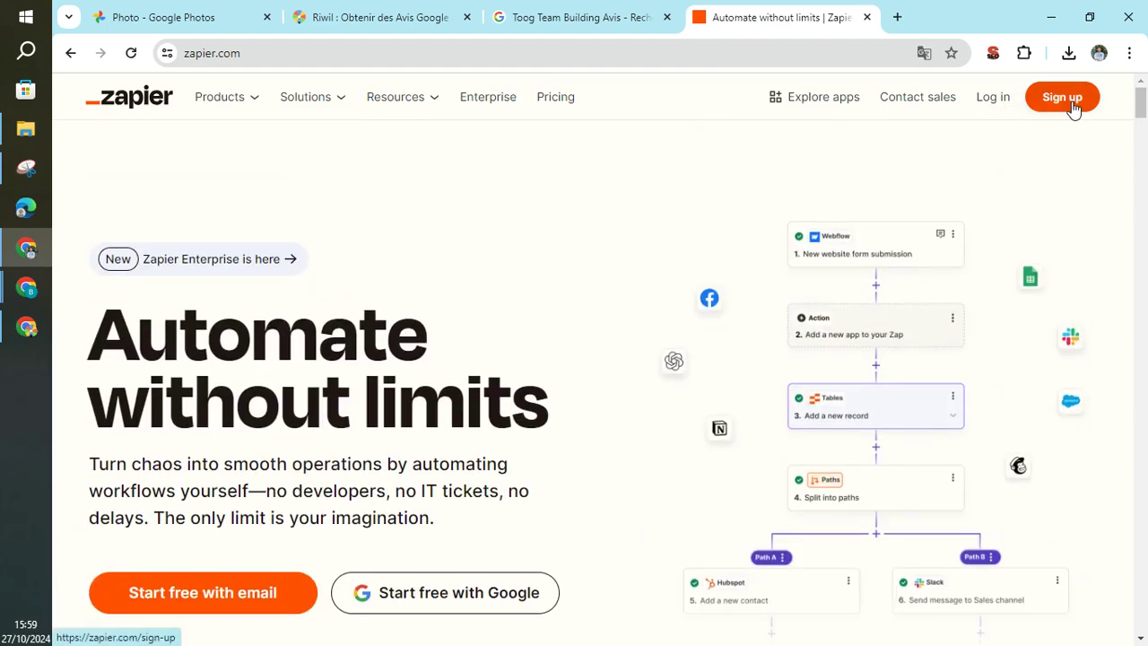
left_click(1005, 100)
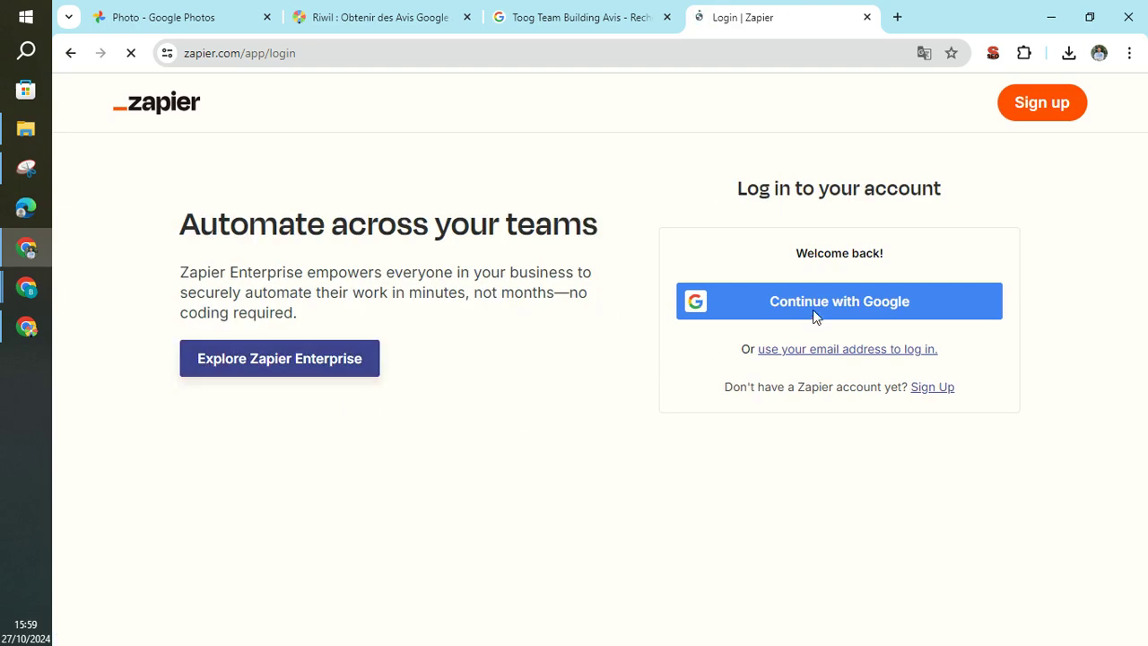
left_click(824, 310)
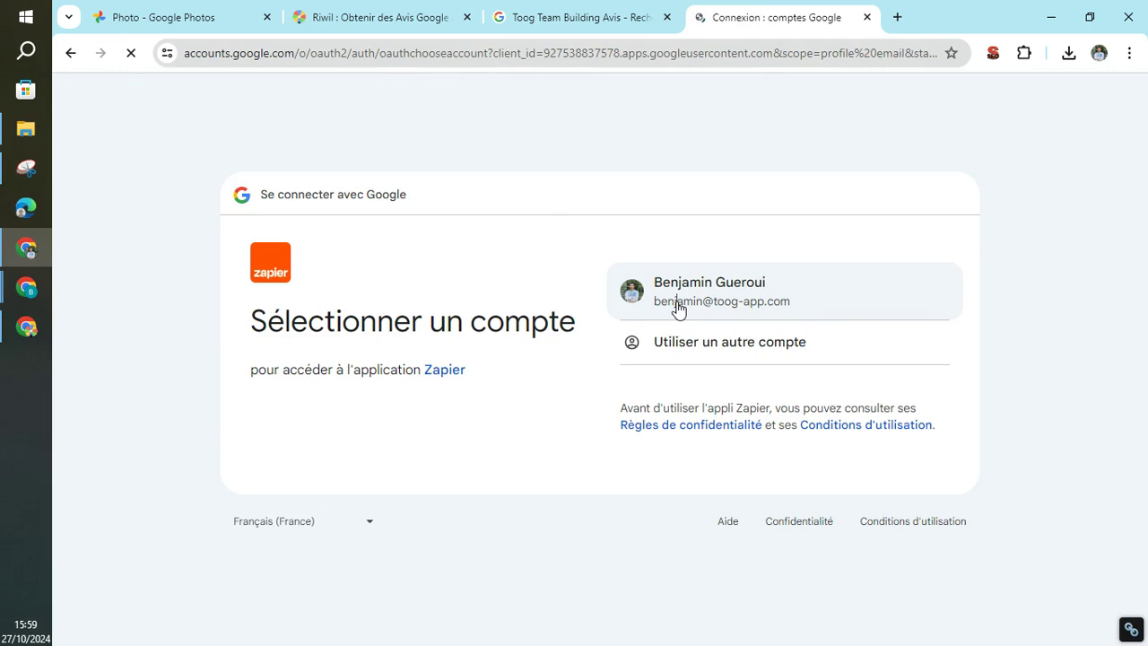
left_click(679, 308)
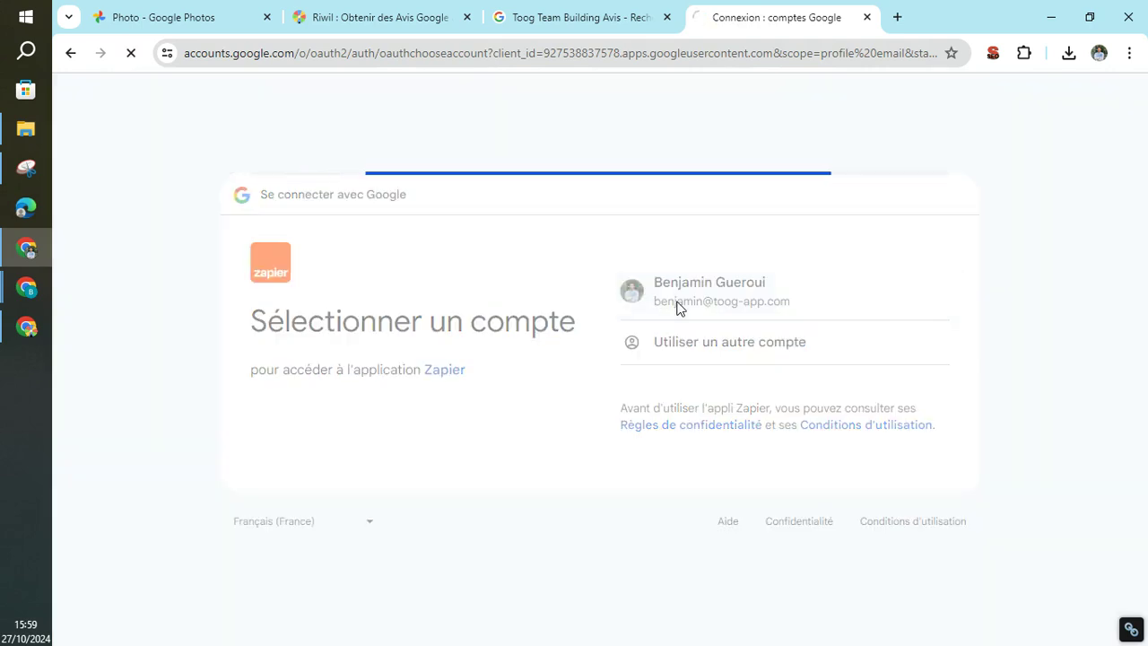
left_click(891, 462)
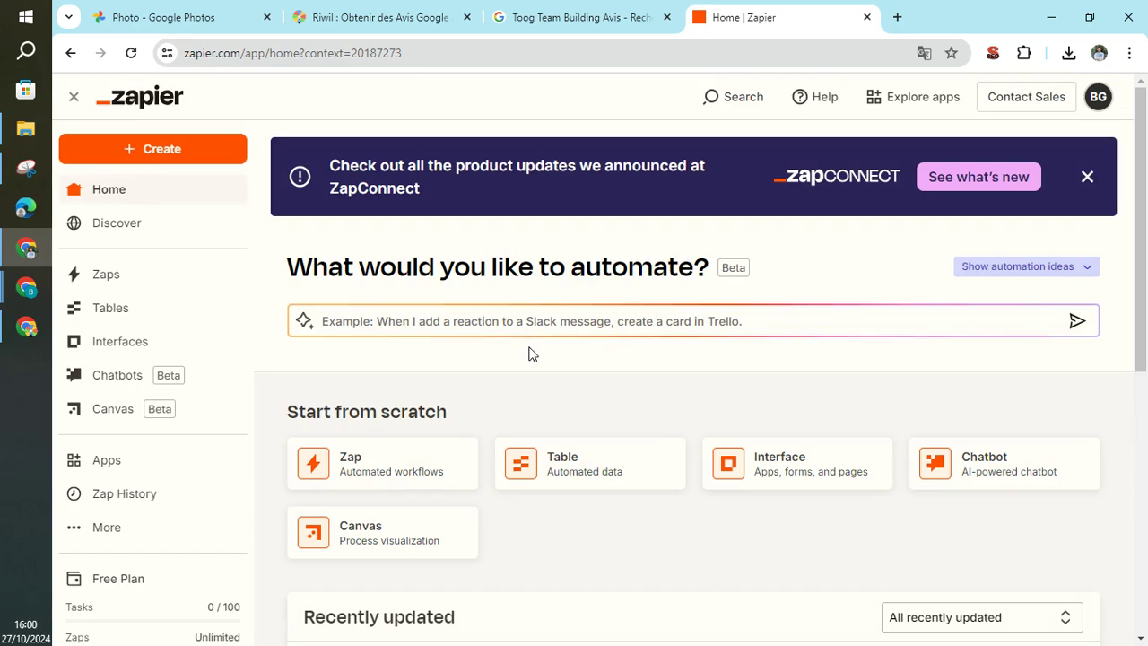
- Go to Zapier's app directory at zapier.com/apps by editing the current page address
left_click(397, 52)
left_click(453, 54)
left_click_drag(465, 61, 306, 59)
key("BackSpace")
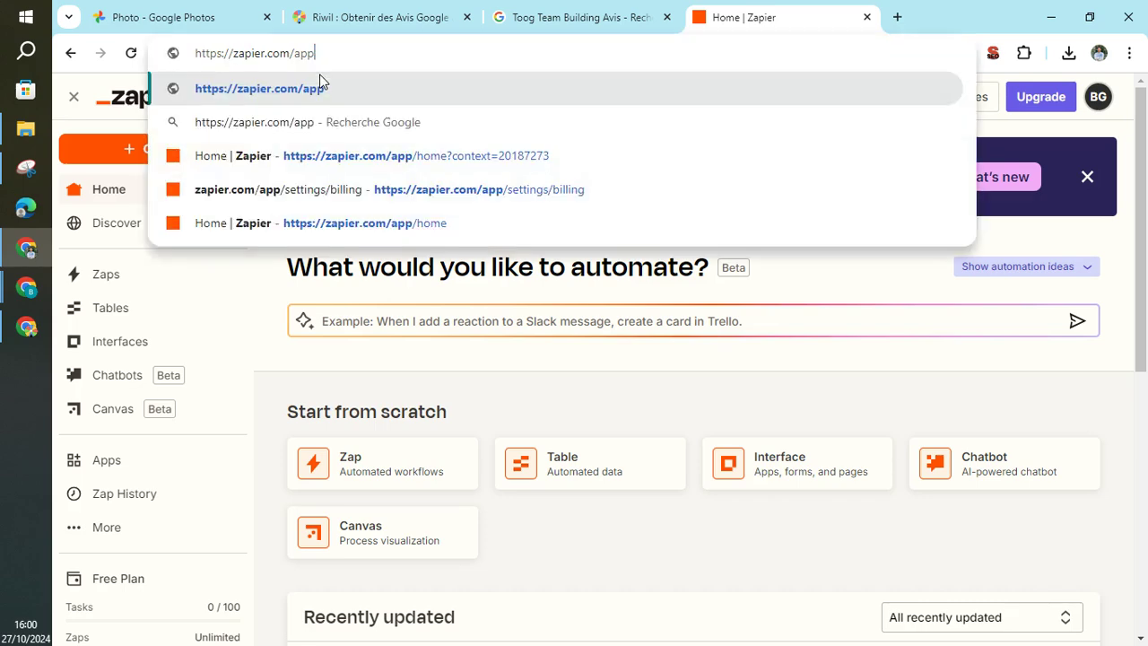
type("s")
key("Return")
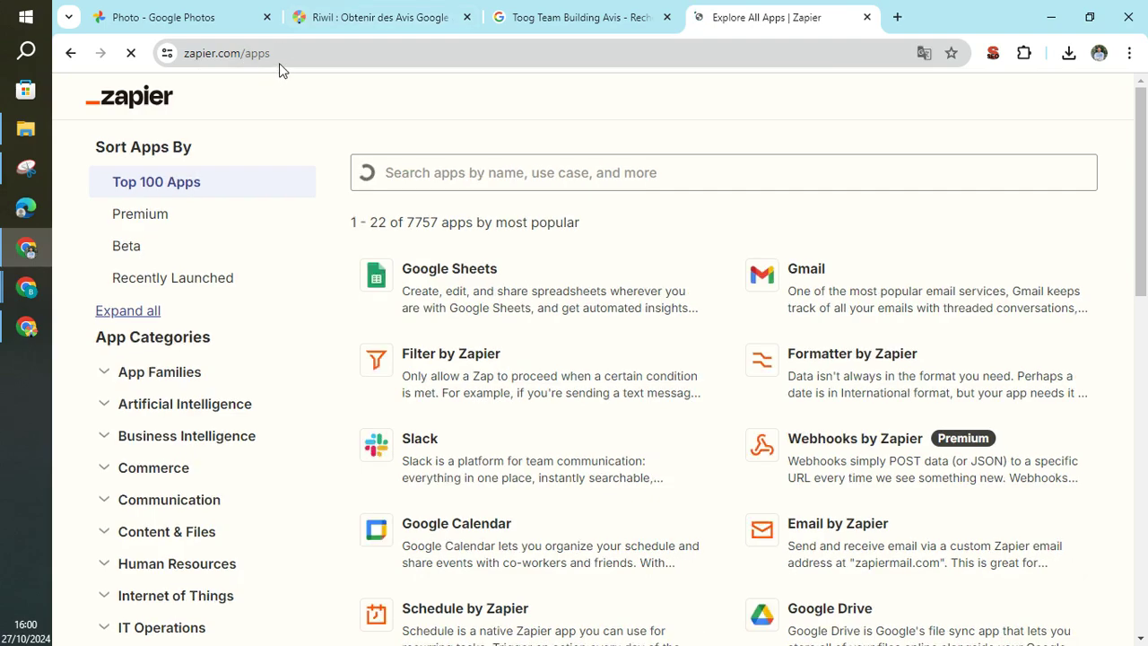
- Search the app directory for "google business" and open the Google Business Profile integrations page
scroll(605, 489, "down", 10)
scroll(604, 476, "up", 10)
left_click(476, 170)
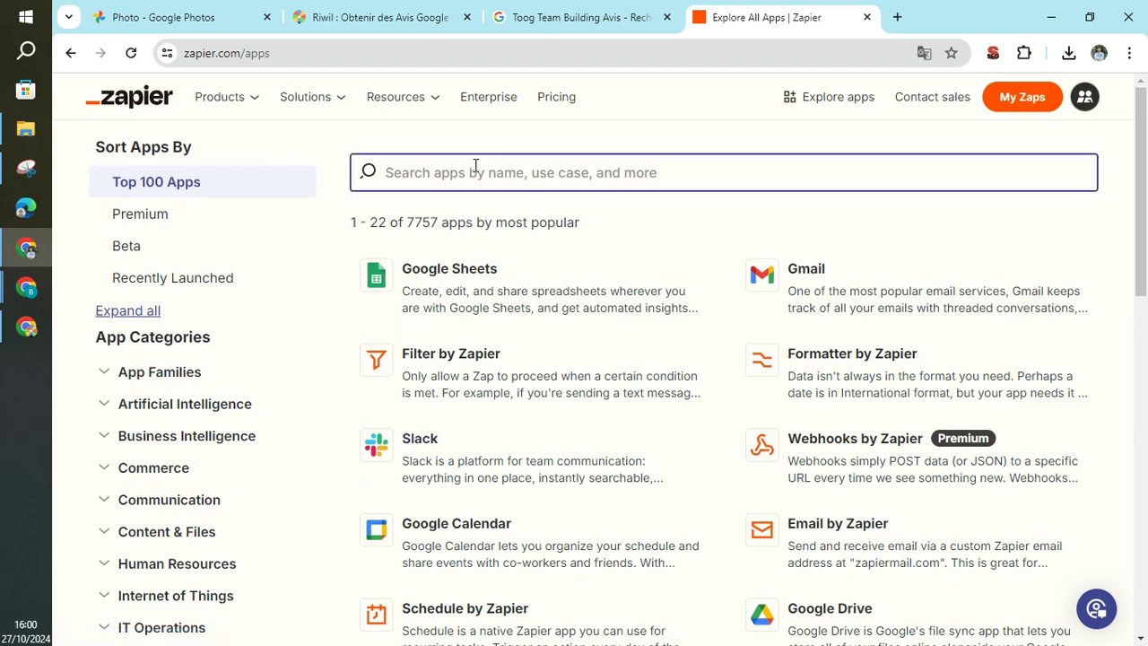
type("google business")
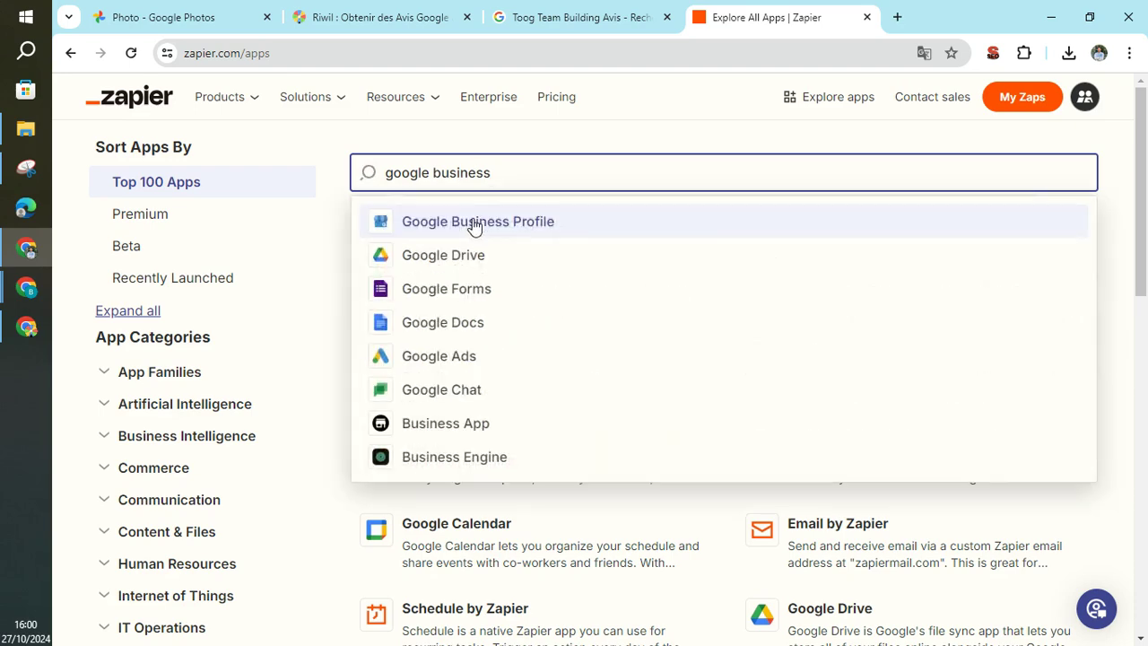
left_click(504, 232)
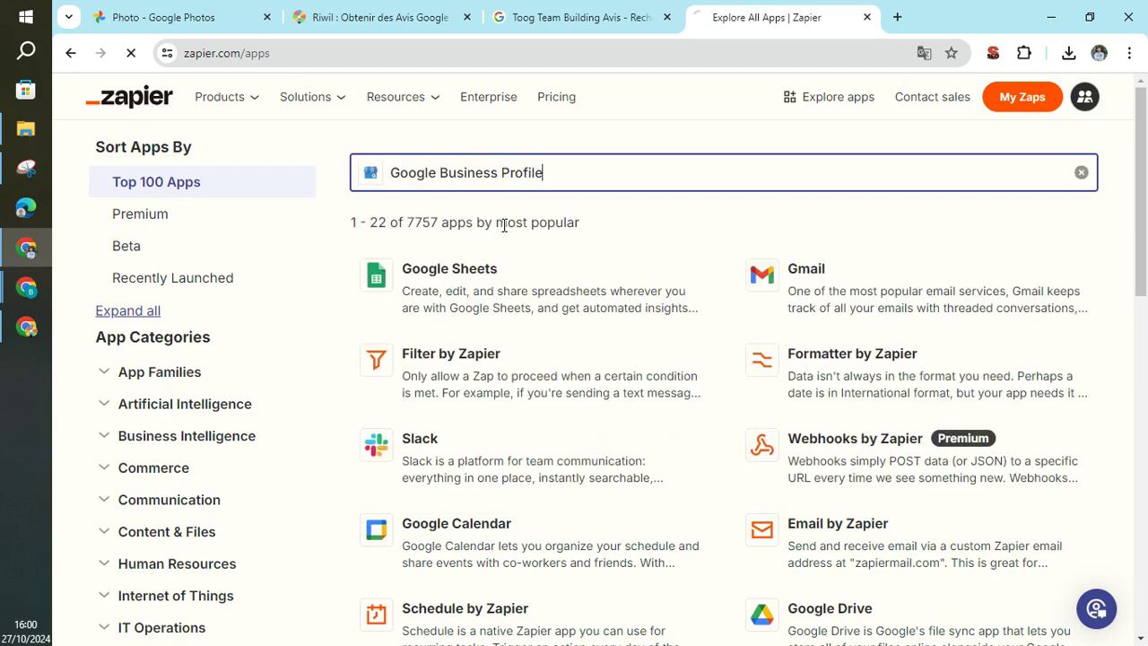
- Look through the Google Business Profile automation templates for one that replies to new reviews
scroll(496, 335, "down", 5)
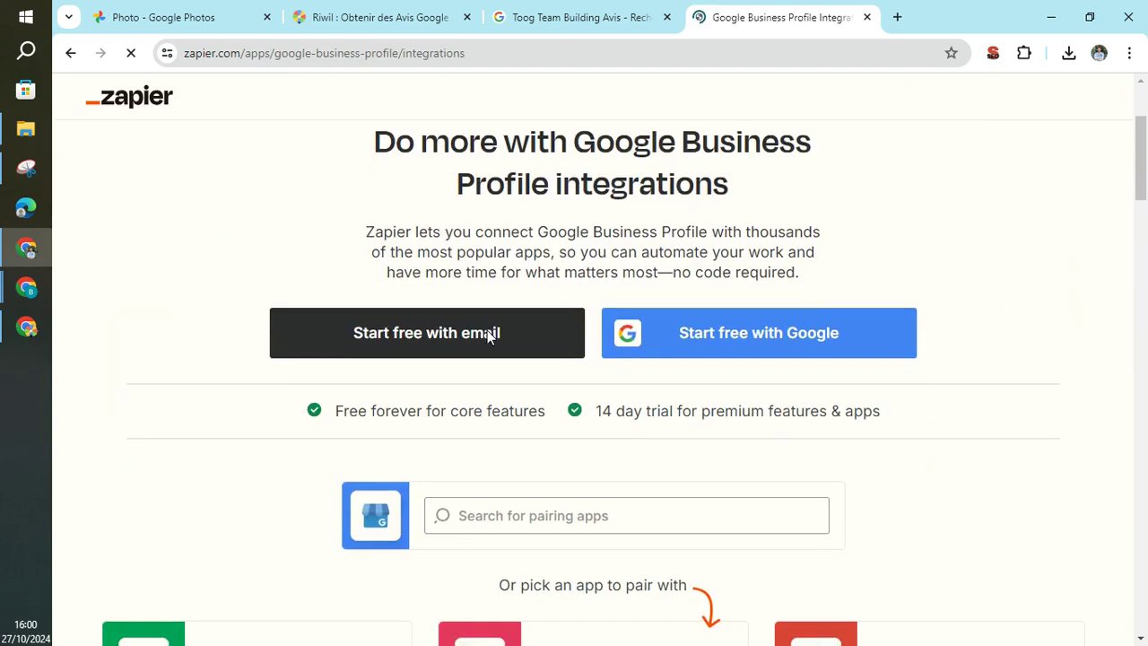
scroll(480, 333, "down", 5)
scroll(449, 269, "up", 1)
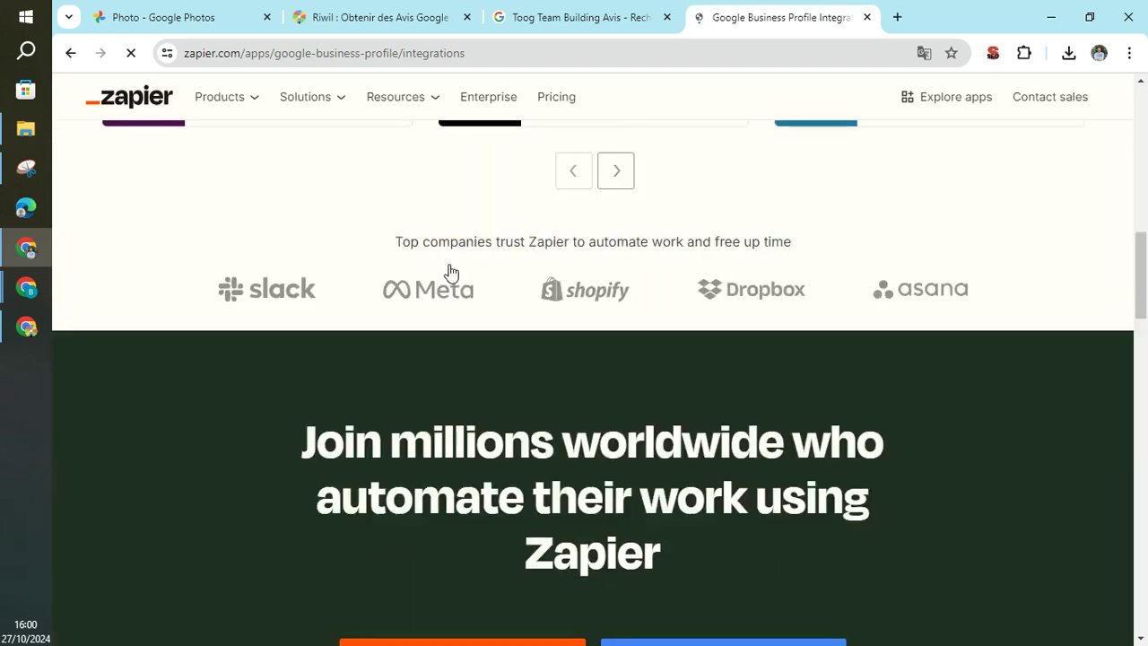
scroll(449, 272, "up", 10)
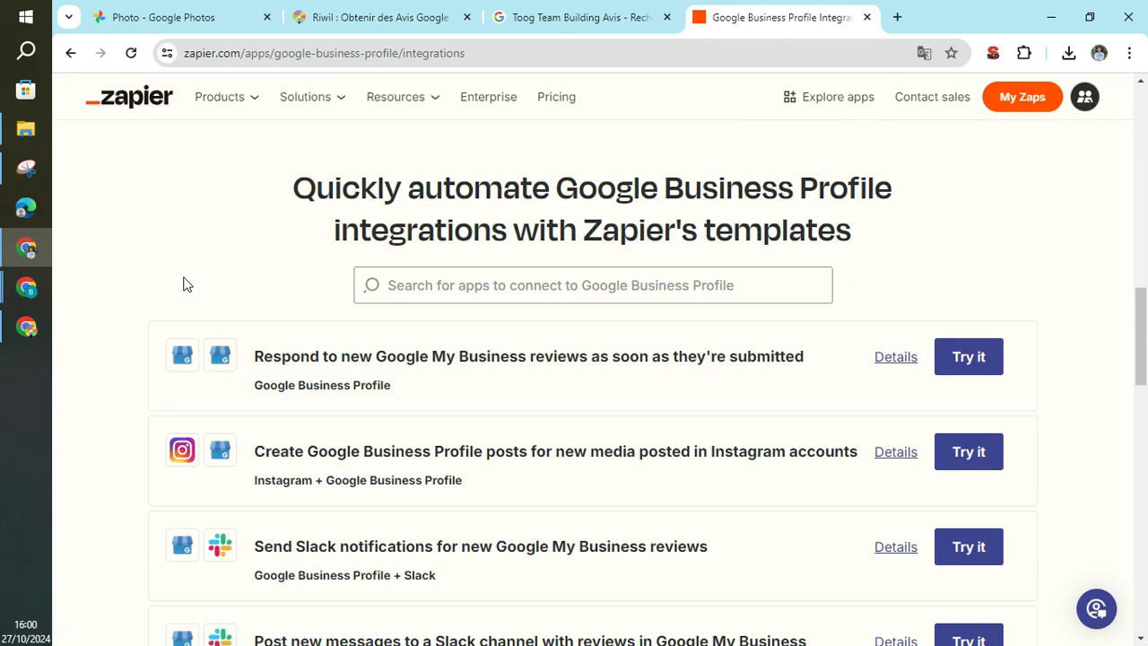
scroll(184, 285, "down", 2)
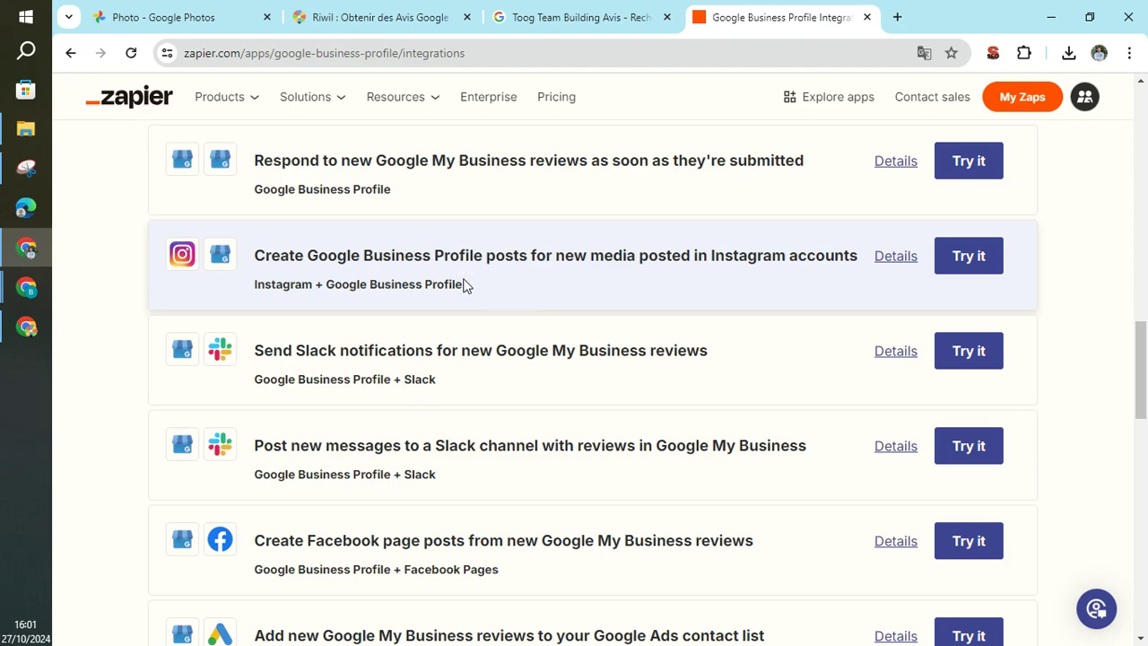
scroll(457, 300, "down", 4)
scroll(430, 269, "up", 2)
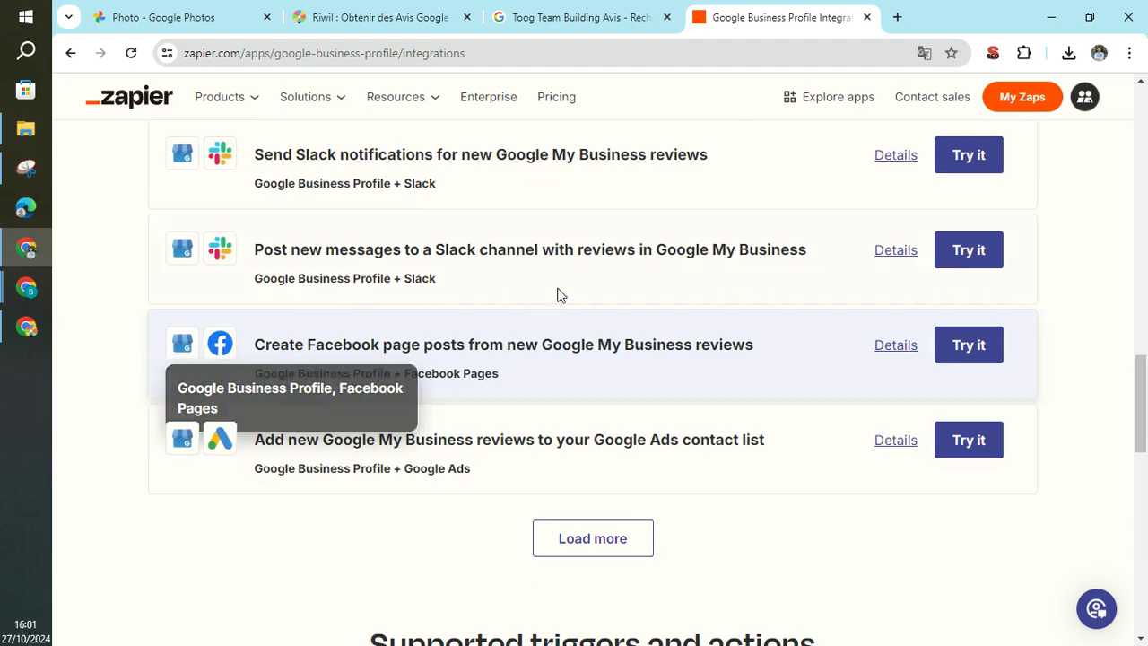
scroll(530, 300, "up", 6)
scroll(568, 328, "down", 4)
scroll(447, 285, "up", 2)
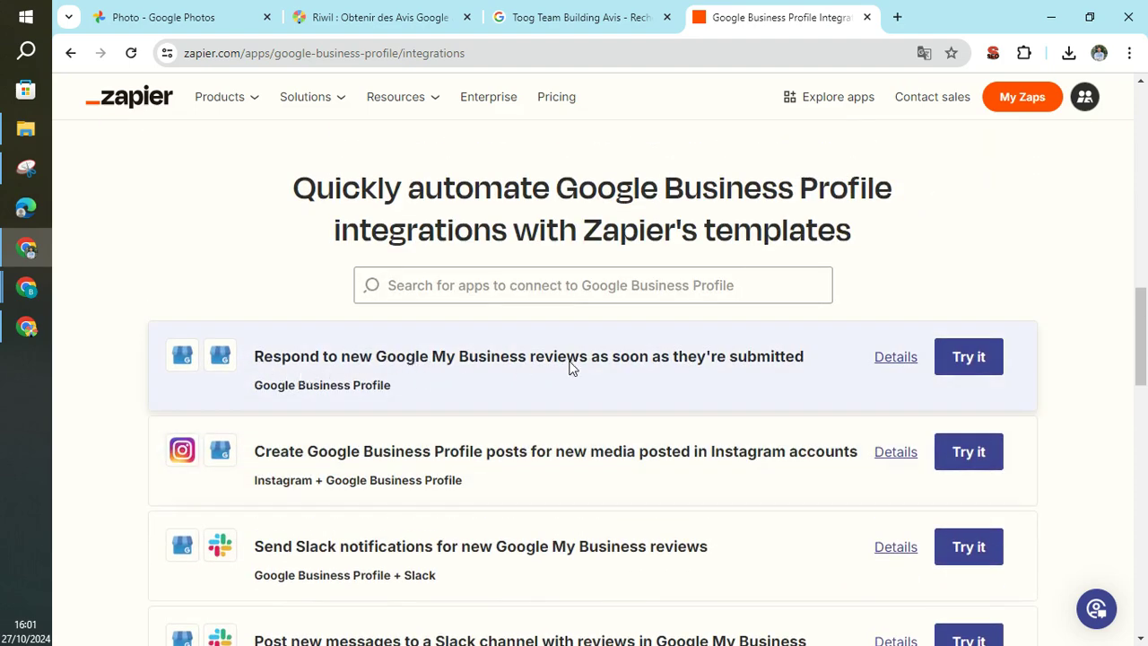
- Start a Zap from the "Respond to new Google My Business reviews as soon as they're submitted" template, with New Review as the trigger event
left_click(969, 371)
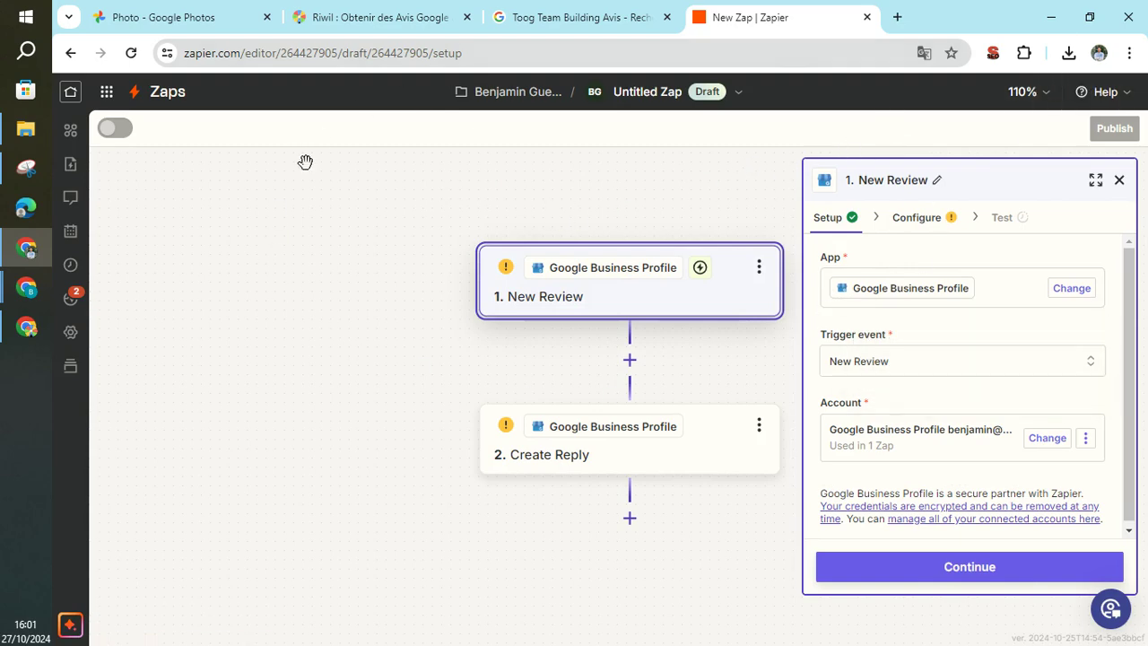
left_click(552, 9)
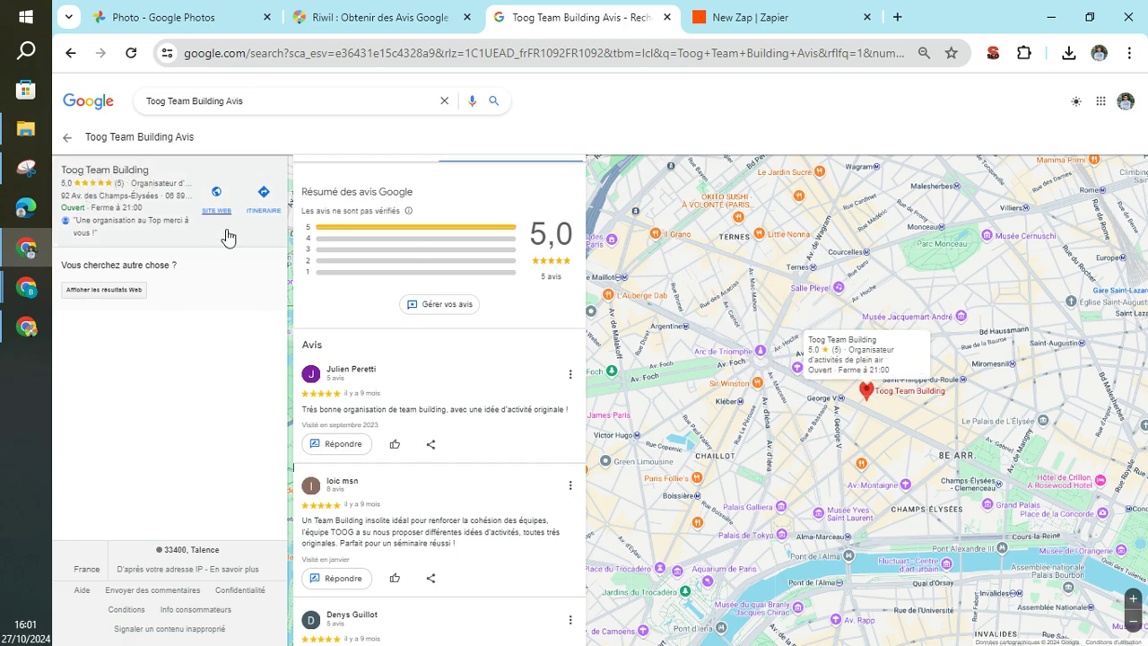
left_click(791, 11)
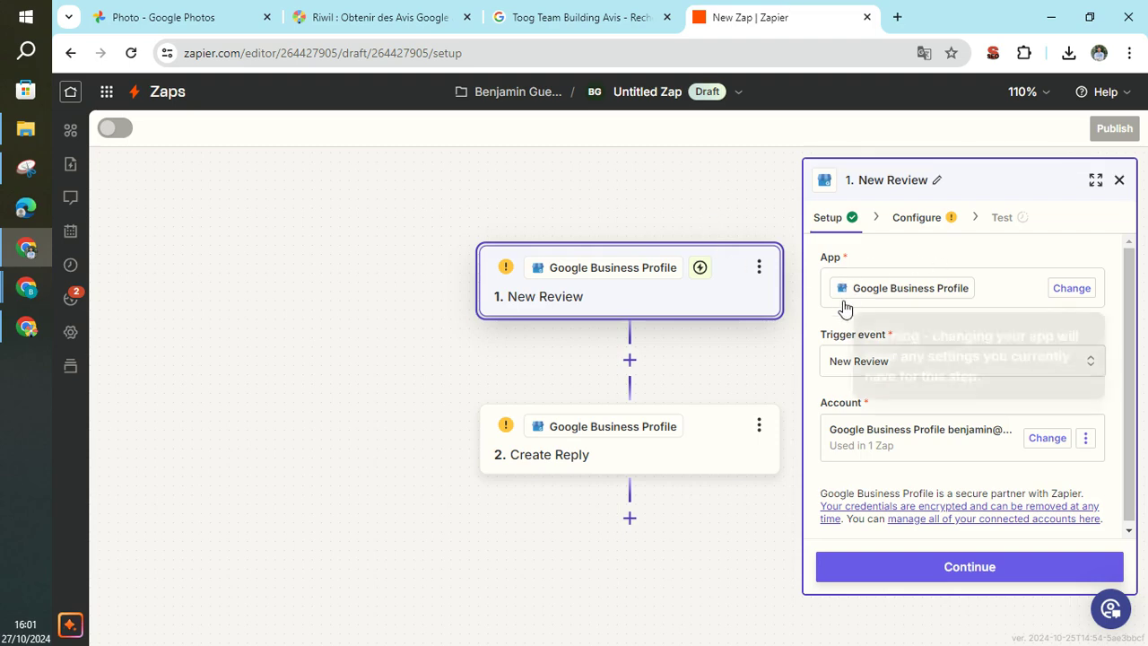
left_click(881, 376)
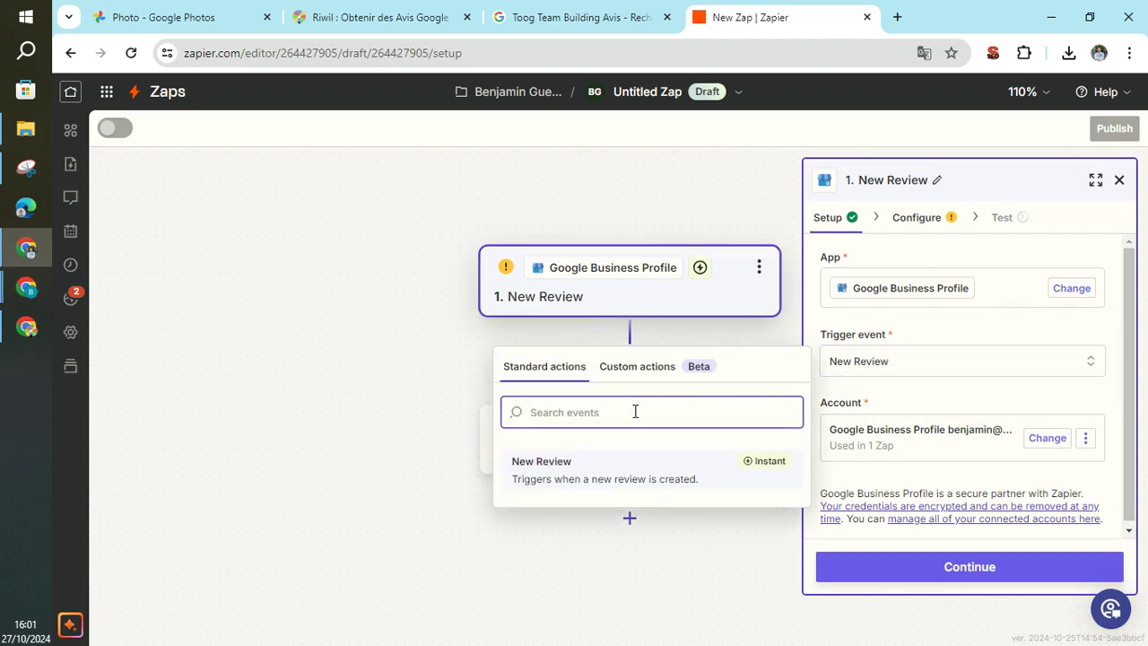
left_click(630, 479)
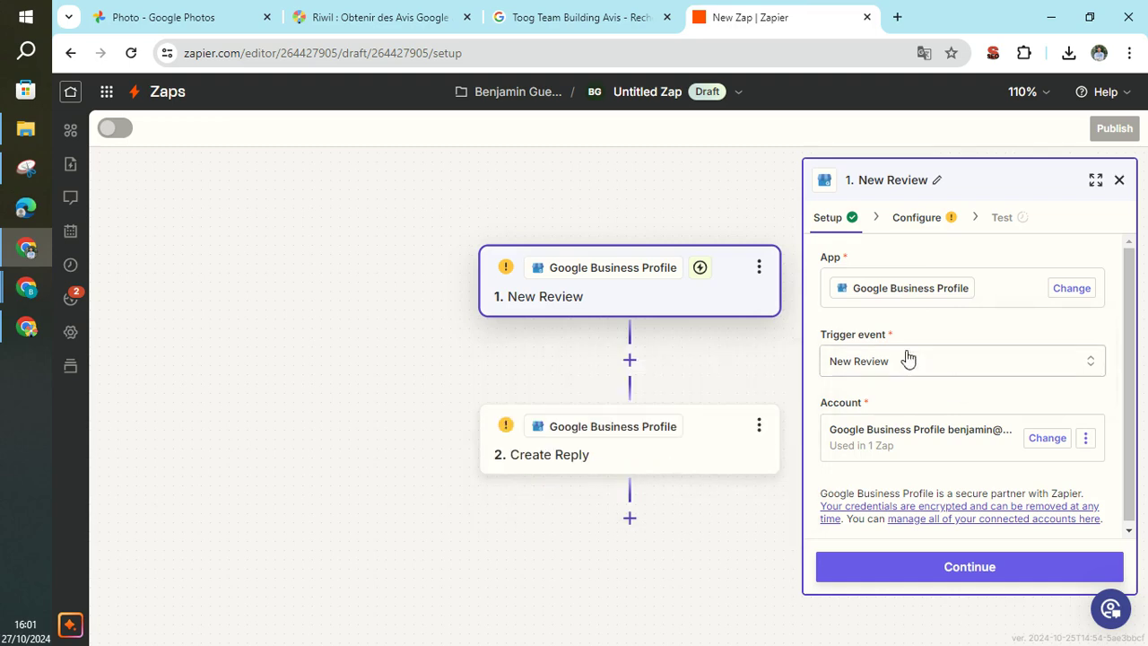
left_click(956, 567)
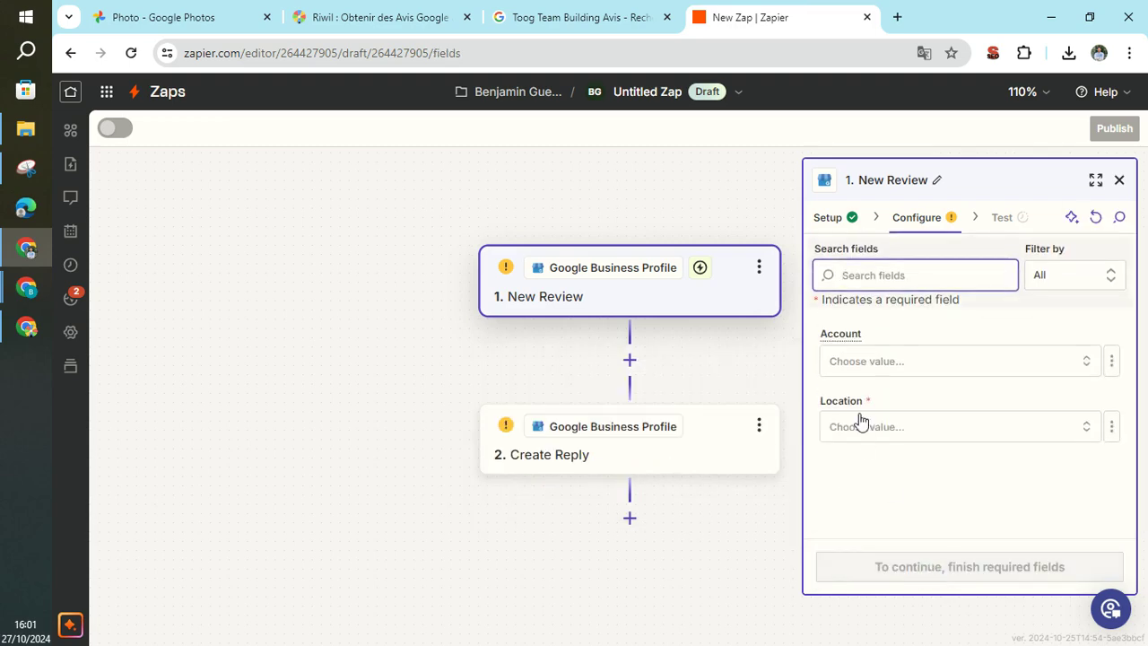
- Set the New Review trigger's account to the available business account and its location to "Team Building Paris : Toog"
left_click(871, 363)
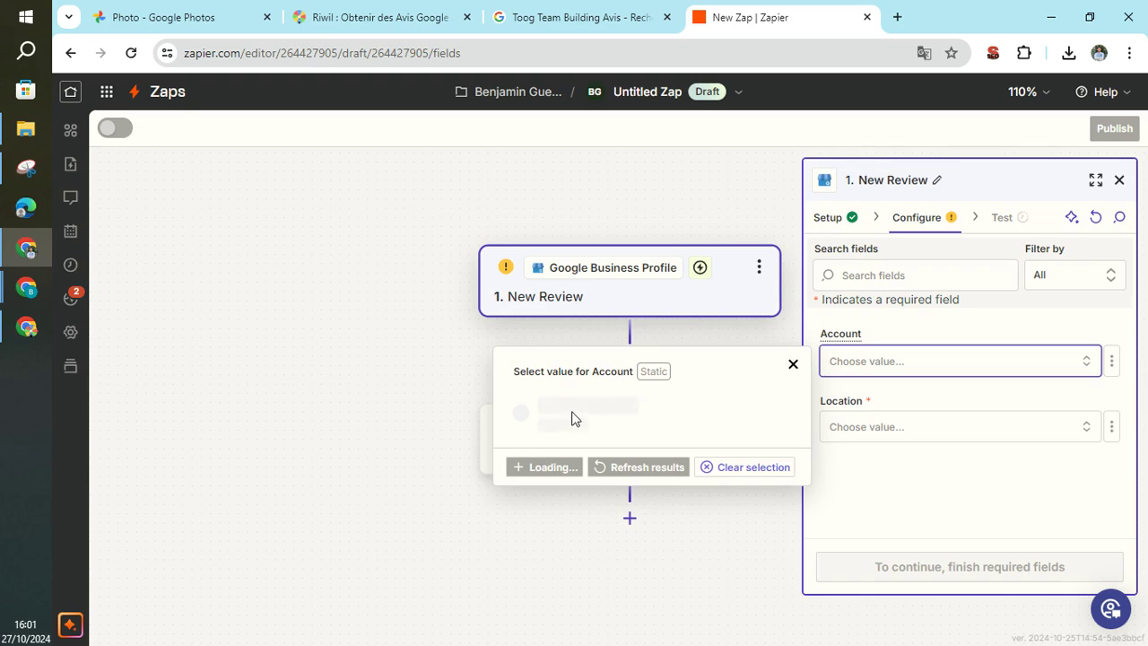
left_click(571, 414)
left_click(884, 430)
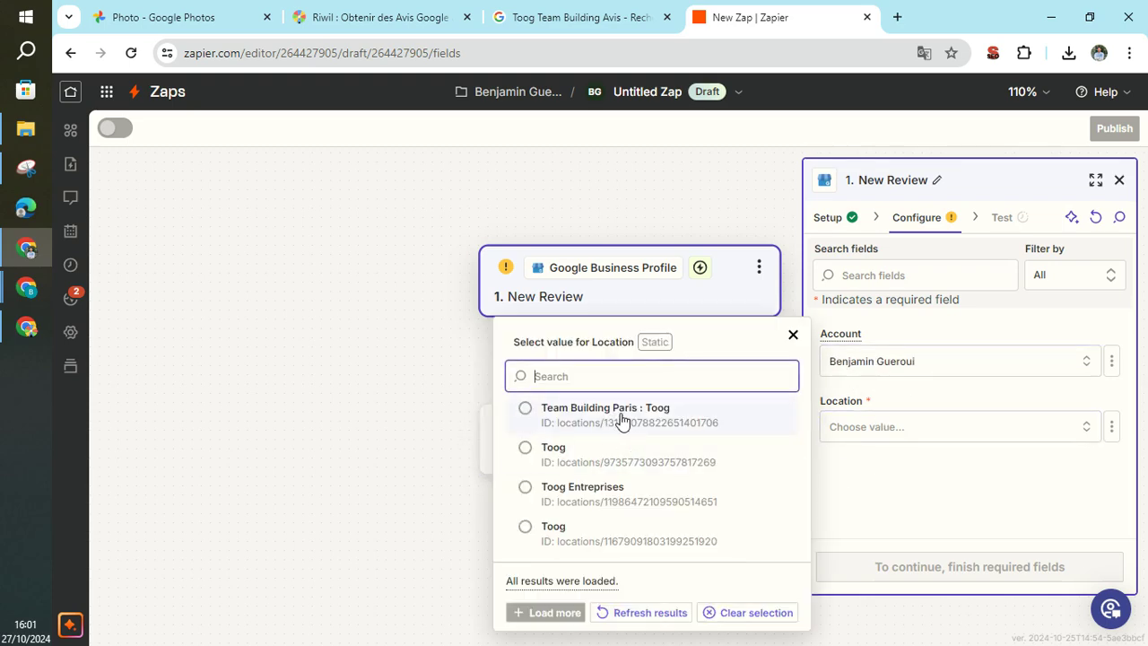
left_click(621, 417)
left_click(950, 575)
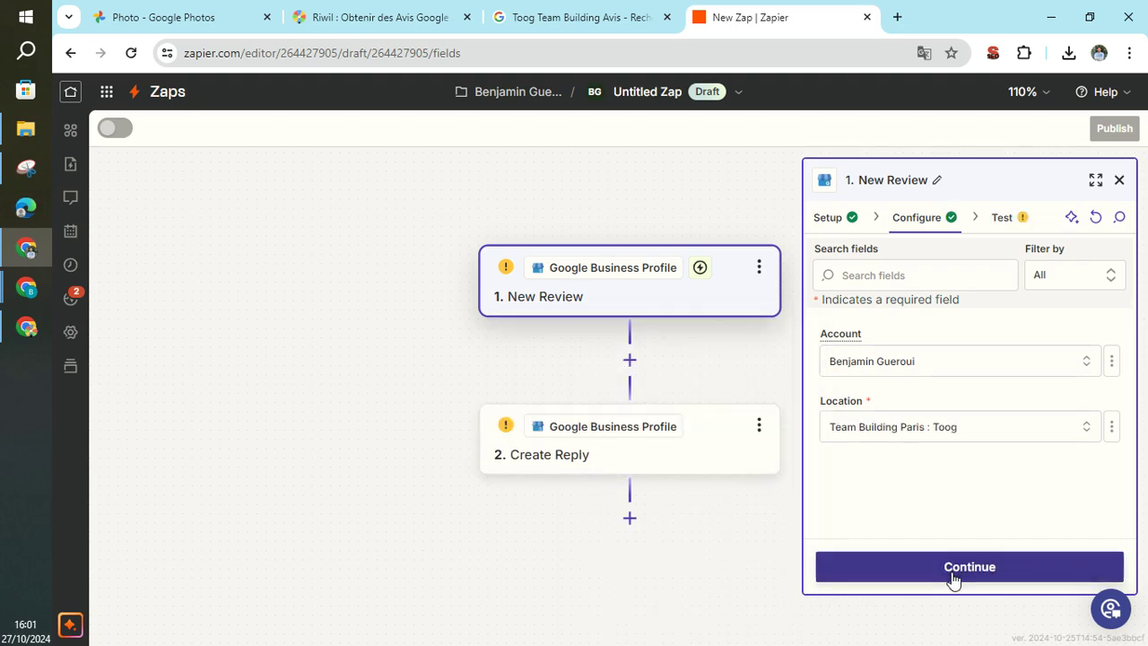
- Test the New Review trigger, check the retrieved sample reviews and close the trigger's settings
left_click(976, 579)
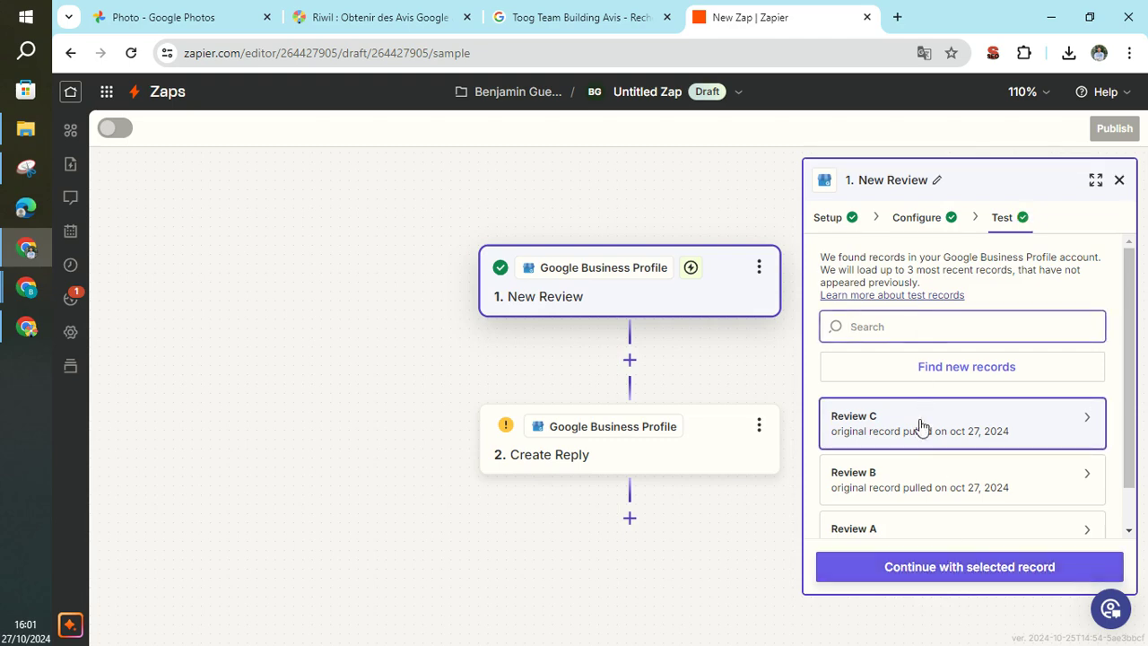
scroll(941, 449, "down", 1)
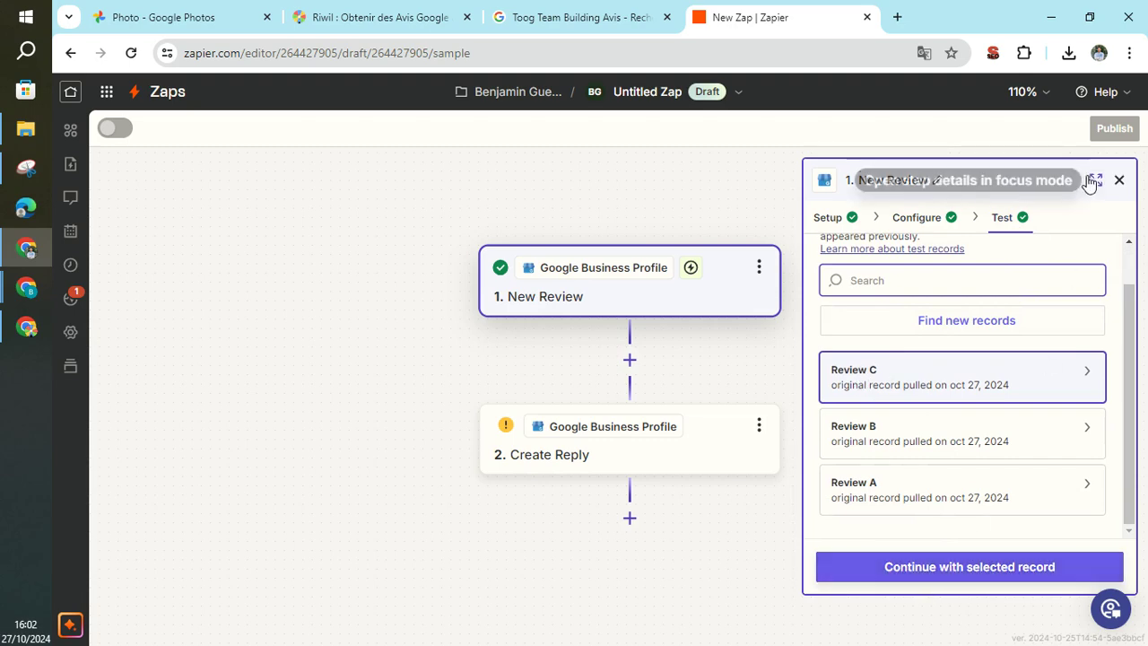
left_click(1119, 180)
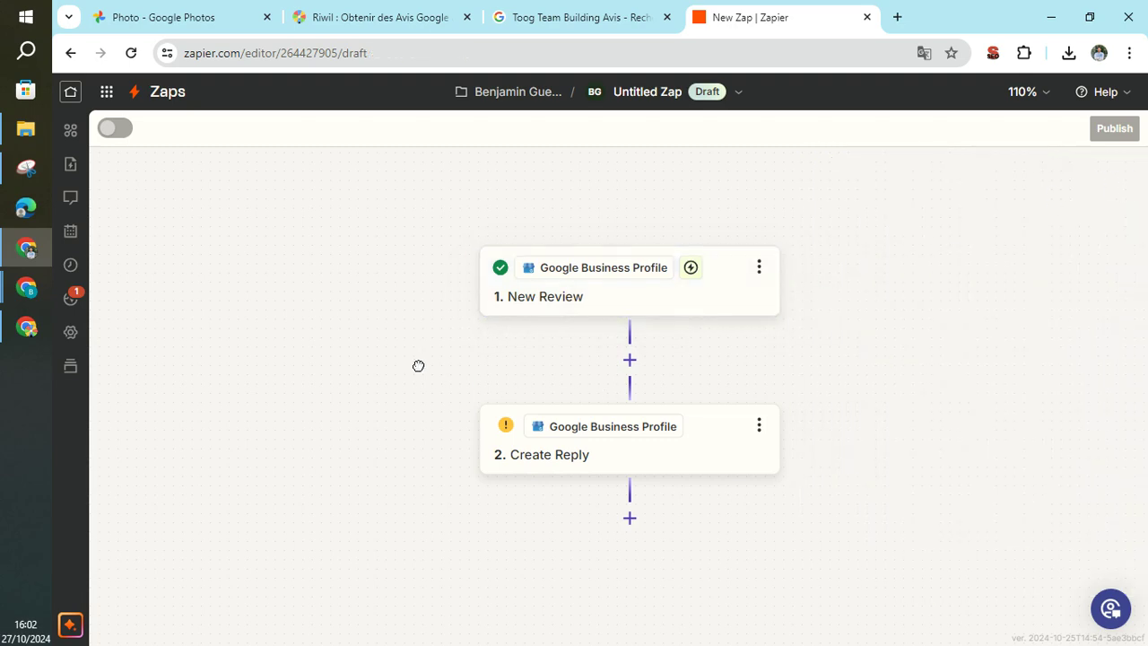
- Add a Paths by Zapier step between New Review and Create Reply, moving the following steps into the first path
left_click(629, 360)
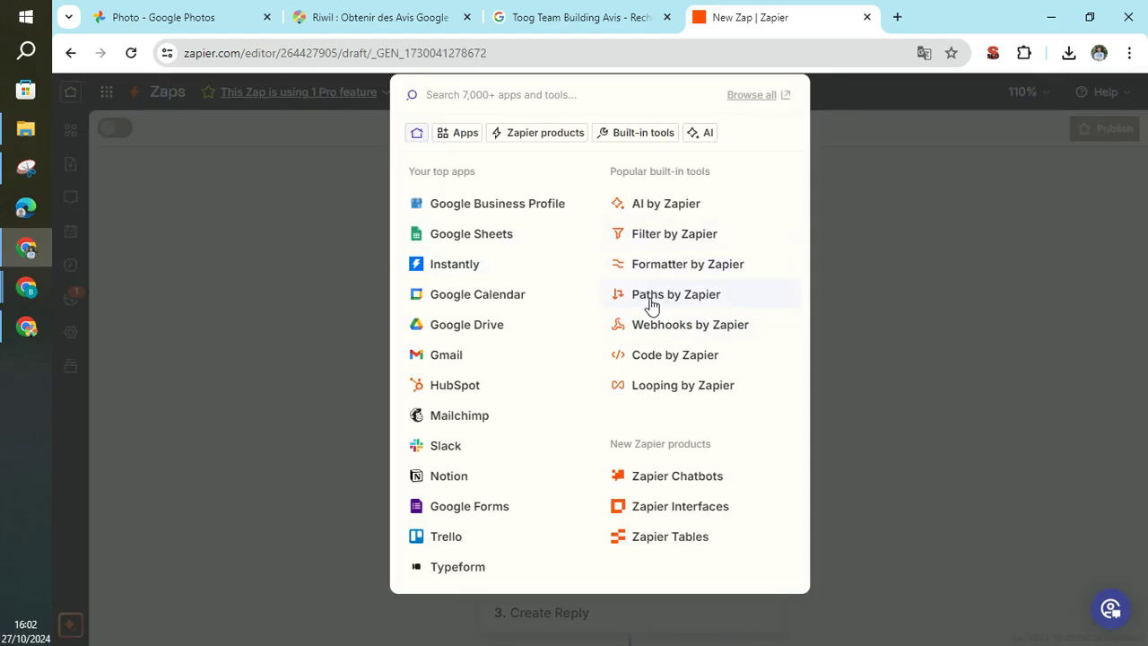
left_click(651, 302)
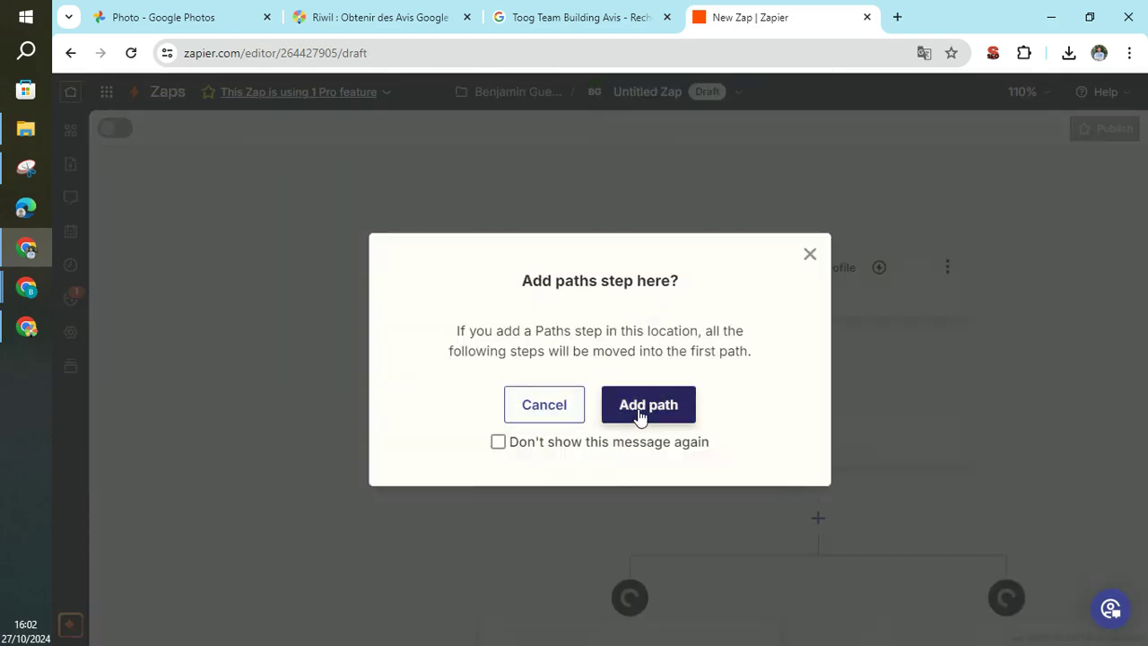
left_click(636, 415)
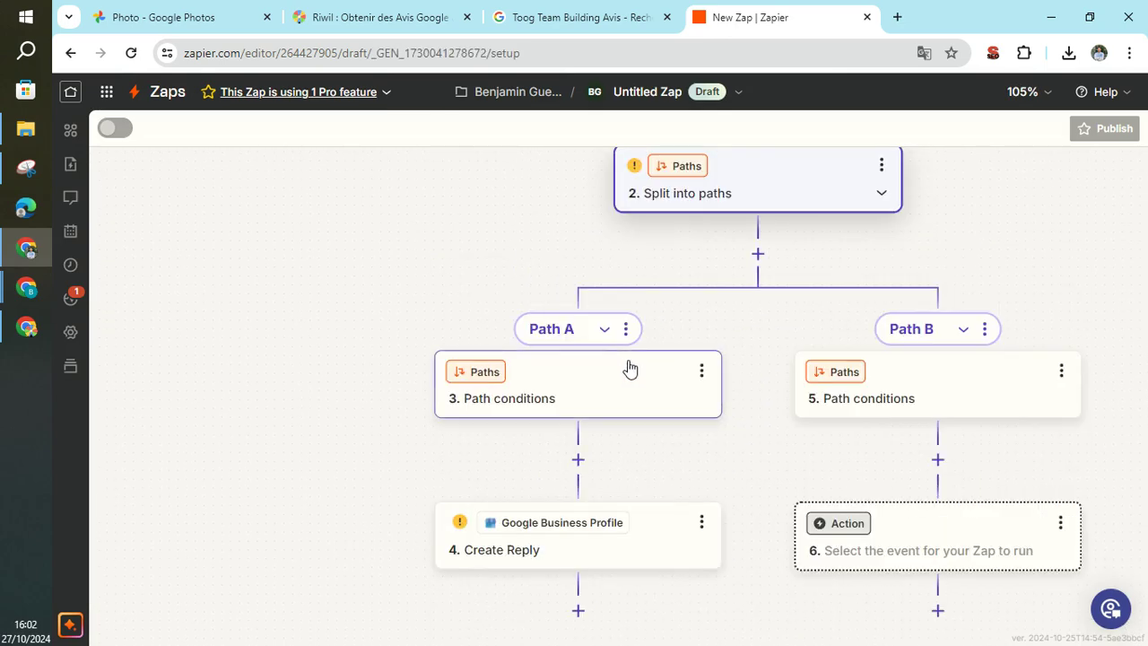
- Rename Path A as "Réponse Avis 5/5" and copy that name for reuse
left_click(625, 331)
left_click(655, 345)
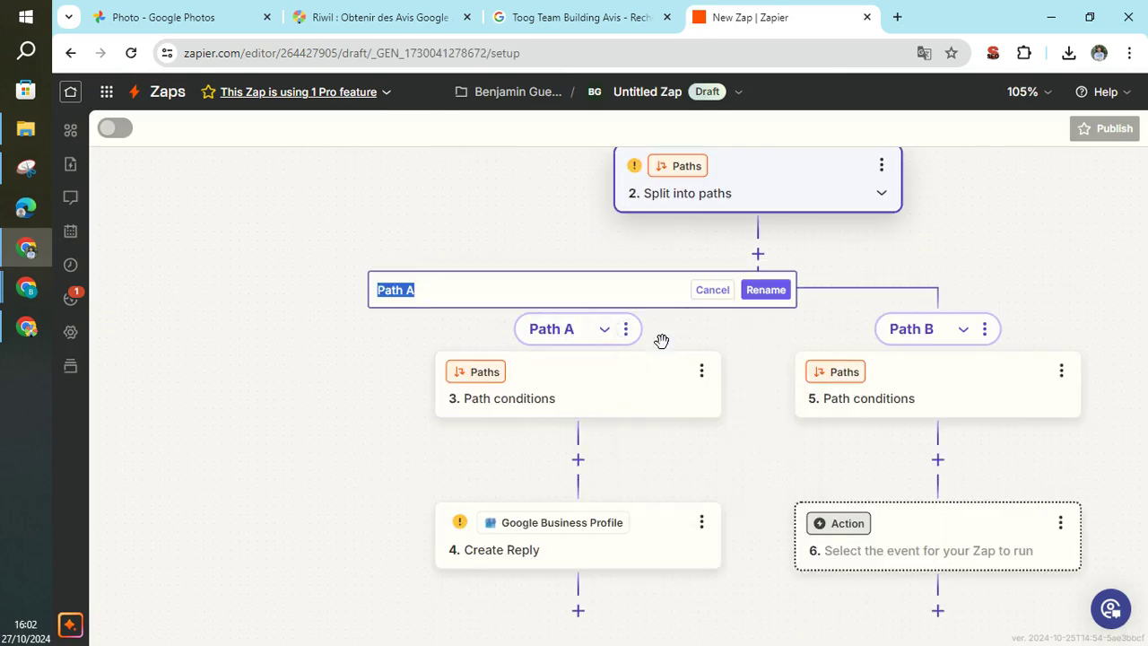
type("Réponse")
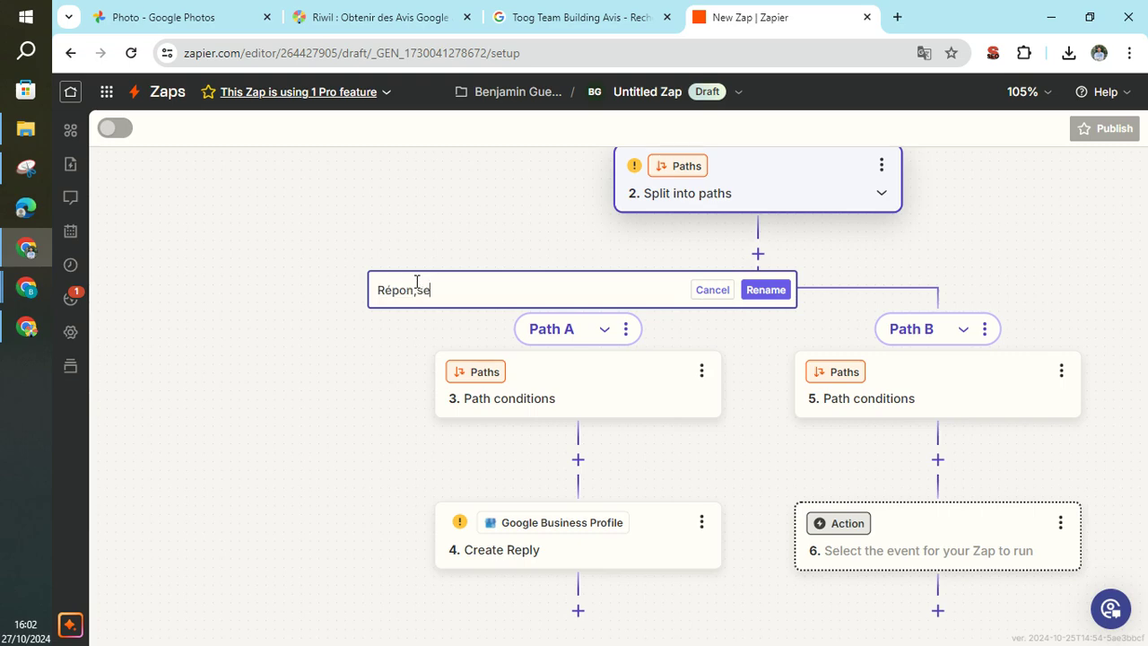
type(" Avis 5/5")
key("ctrl+a")
key("End")
key("BackSpace")
key("ctrl+a")
key("ctrl+c")
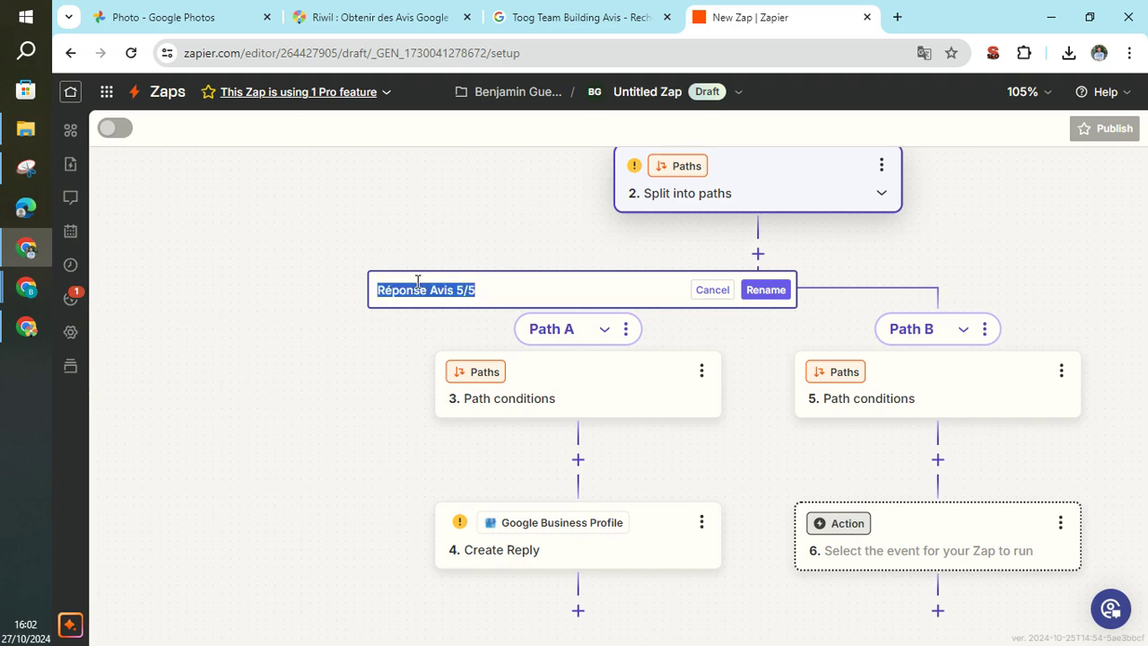
left_click(769, 289)
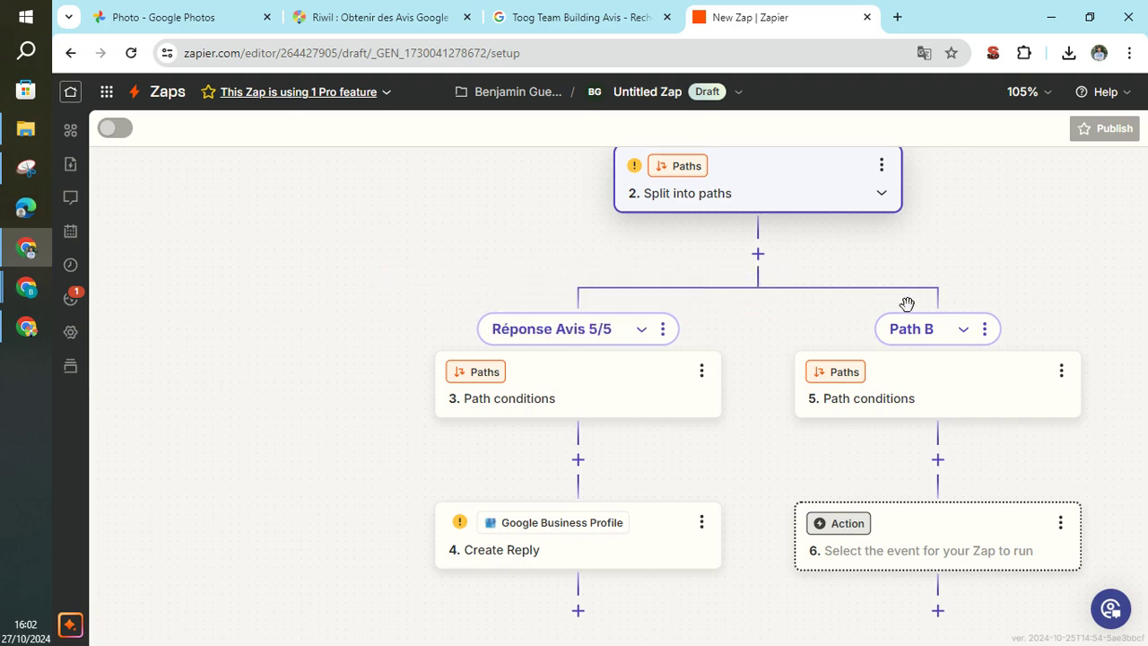
- Rename Path B as "Réponse Avis 4/5", reusing the copied name of the first path
left_click(962, 329)
left_click(752, 354)
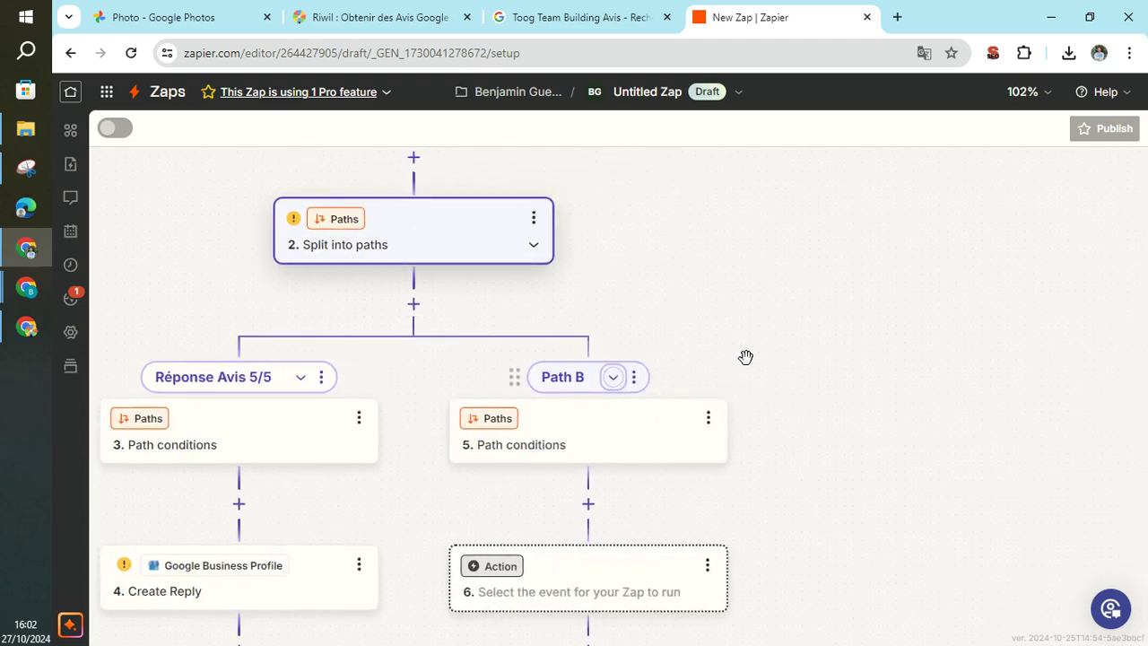
left_click(522, 394)
left_click(574, 404)
key("ctrl+v")
key("BackSpace")
type("4")
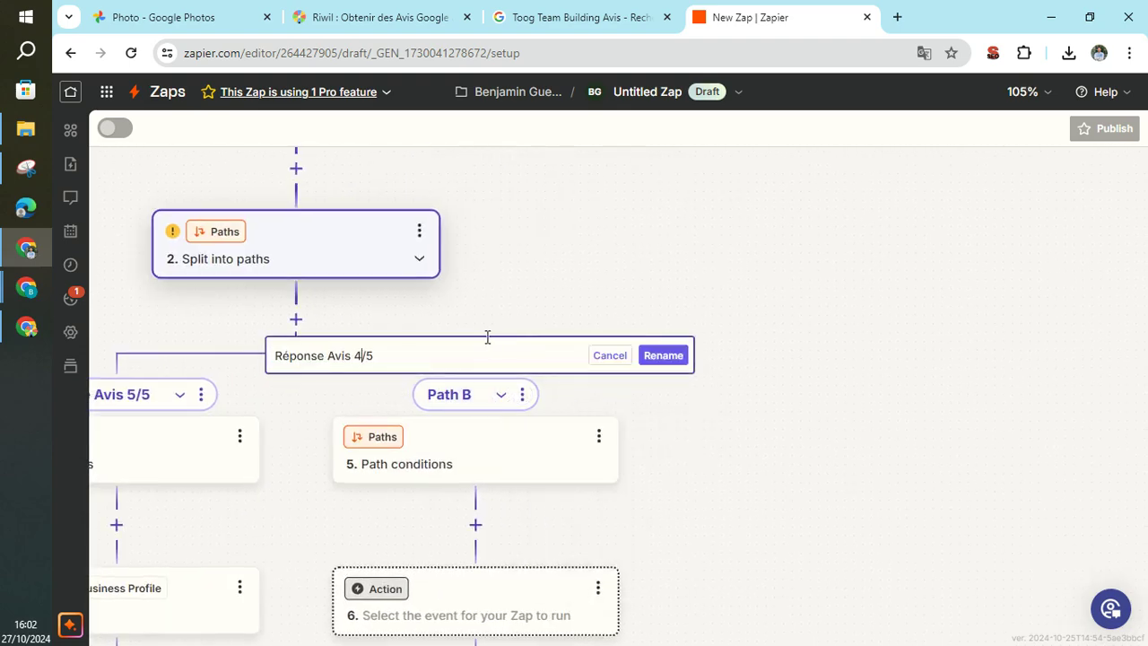
left_click(655, 359)
- Set the "Réponse Avis 5/5" path to continue only if Number Rating "(Text) Is in" 5, and proceed to its Create Reply step
left_click_drag(290, 528, 571, 380)
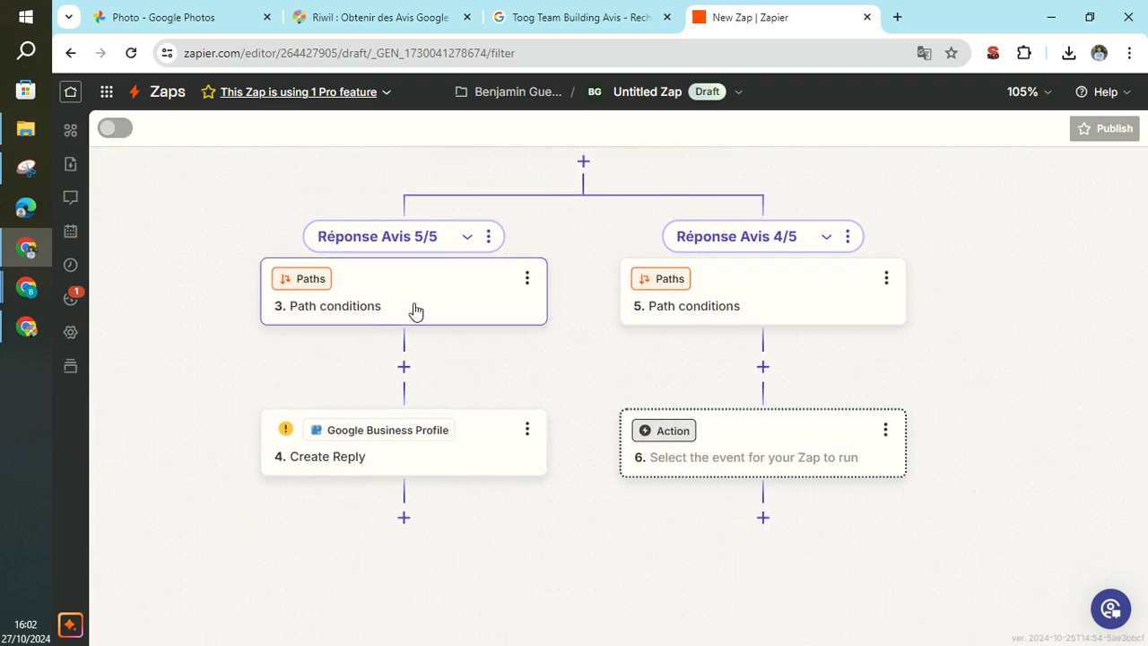
left_click(412, 311)
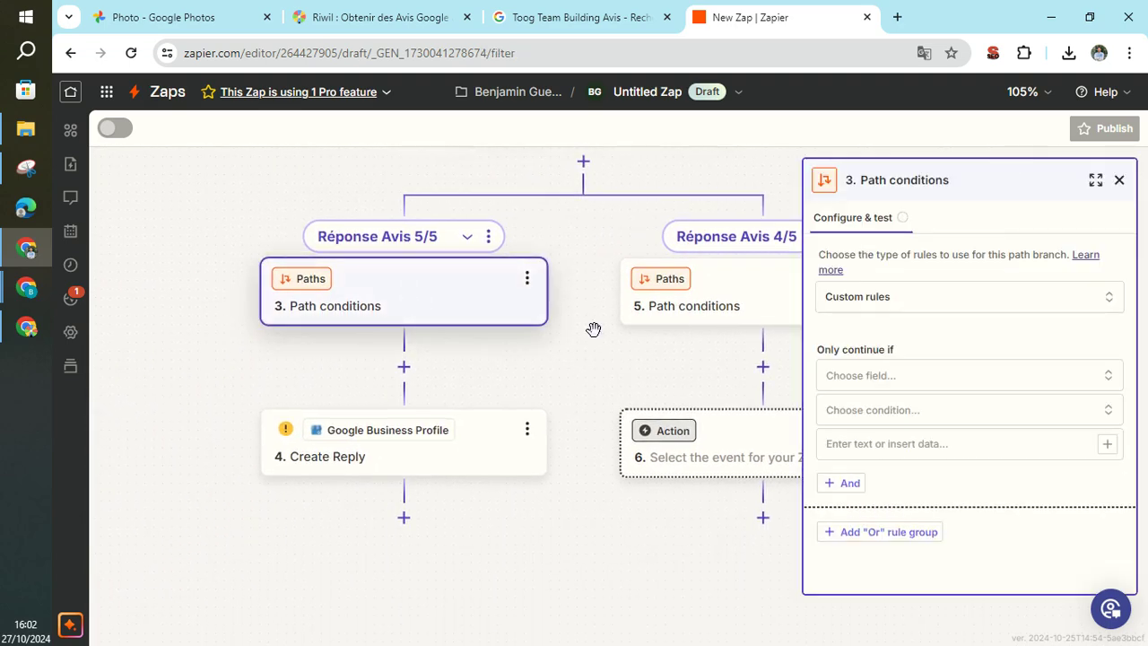
left_click(864, 379)
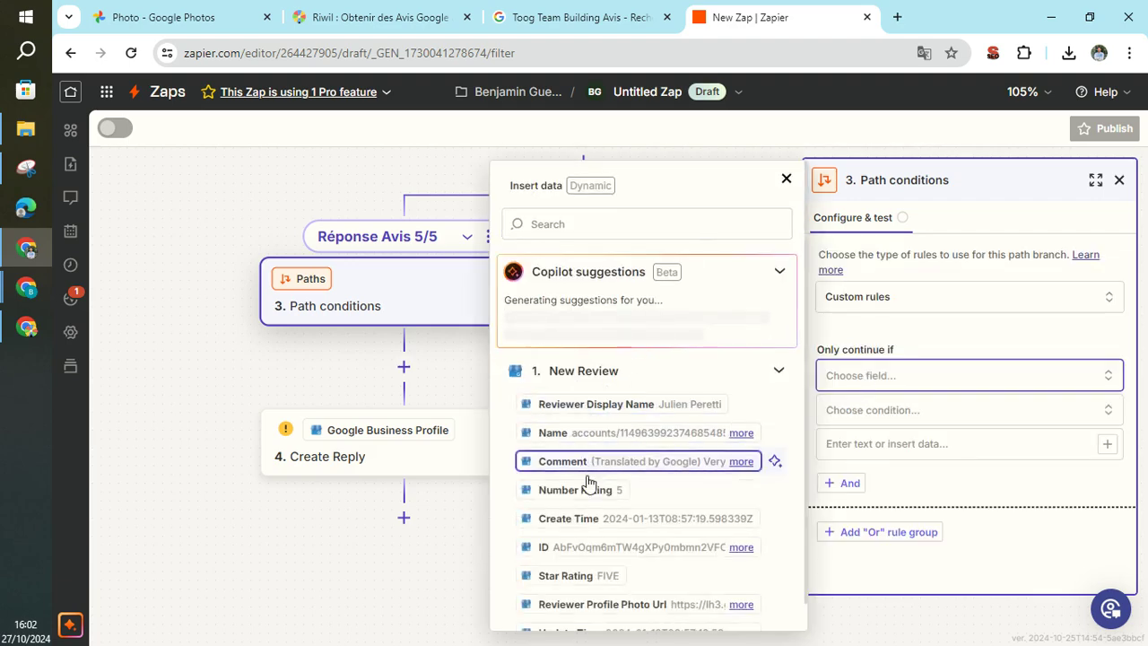
left_click(576, 489)
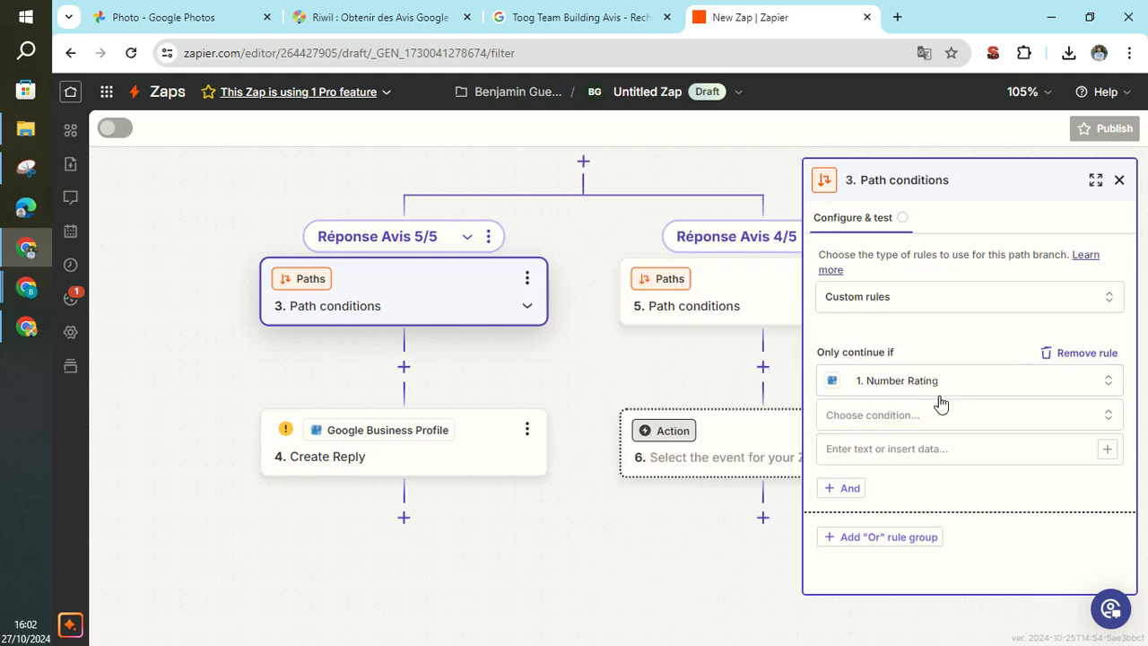
left_click(882, 414)
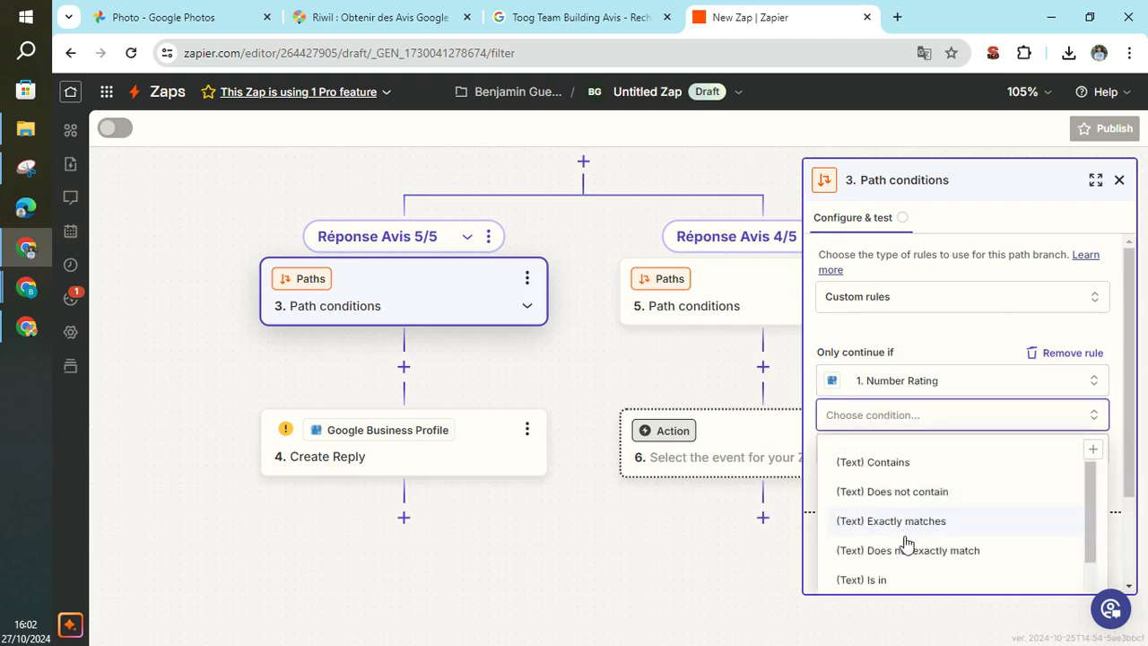
left_click(885, 583)
left_click(879, 448)
type("5")
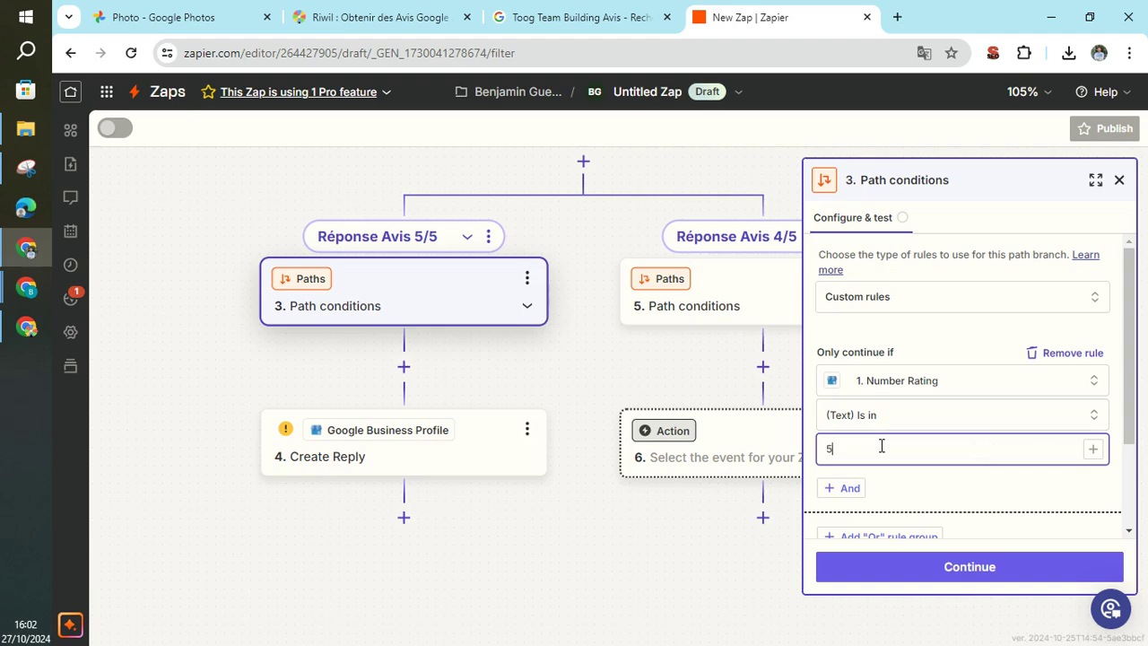
left_click(997, 569)
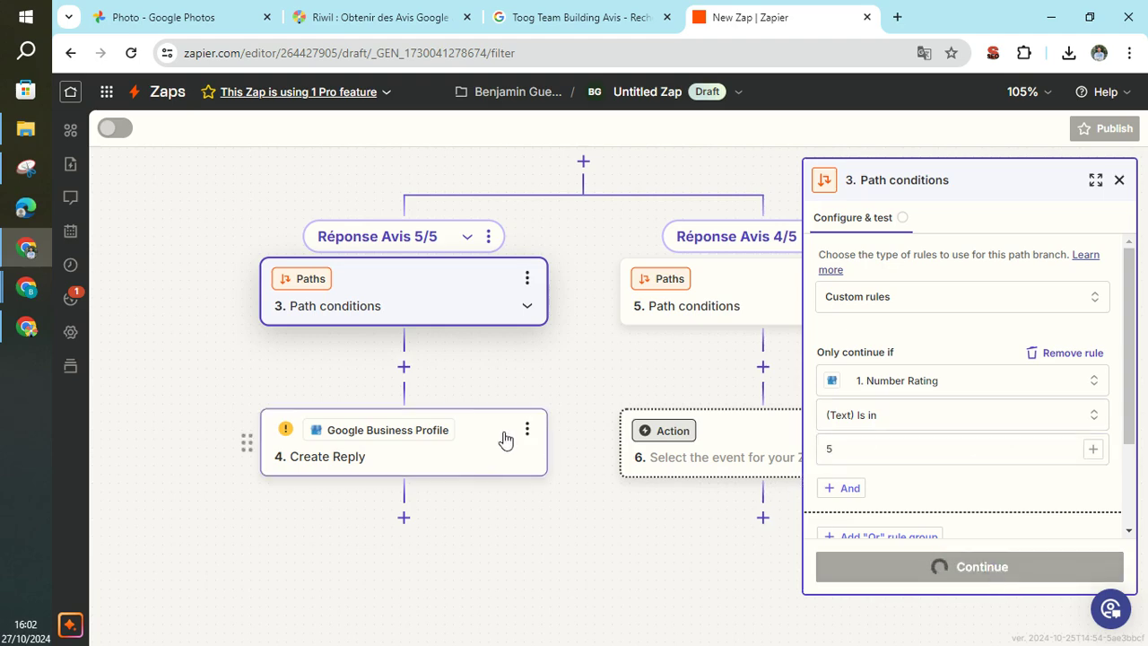
left_click(965, 567)
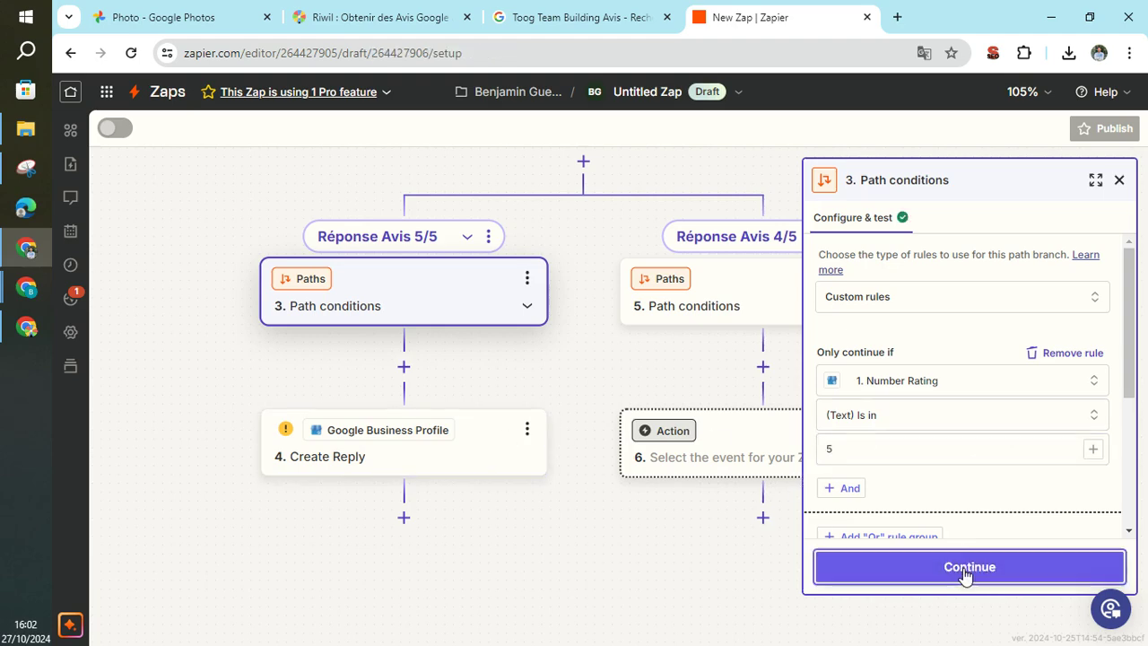
left_click(966, 574)
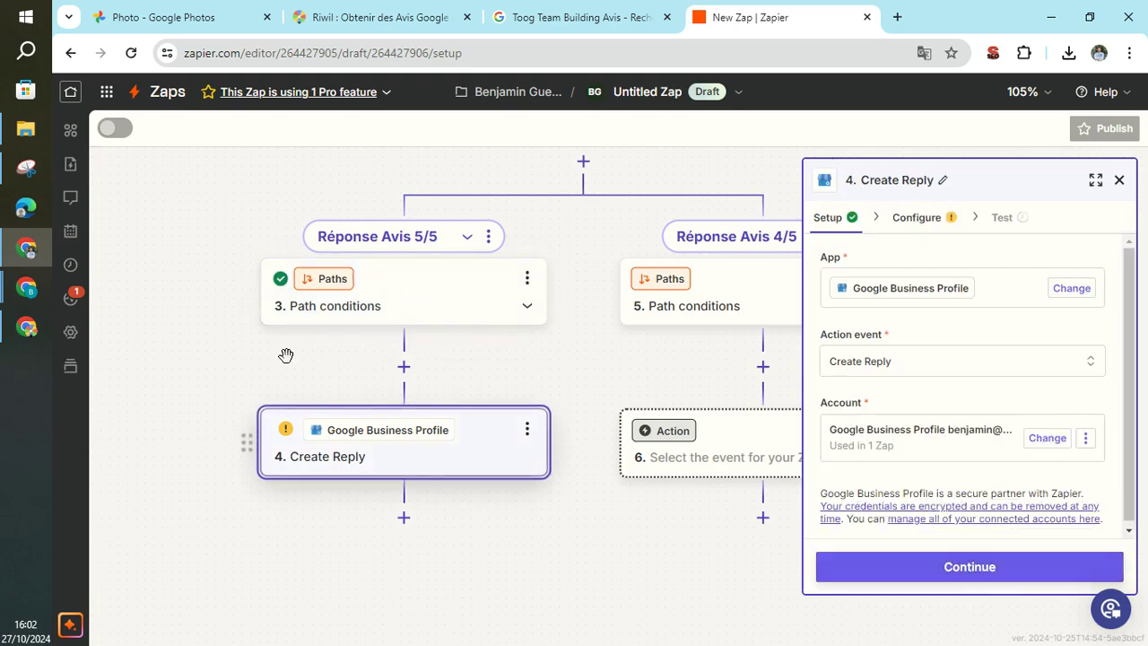
- Keep the Create Reply setup and map its Review Name field to the Name value from New Review
scroll(425, 282, "up", 4)
scroll(505, 267, "down", 4)
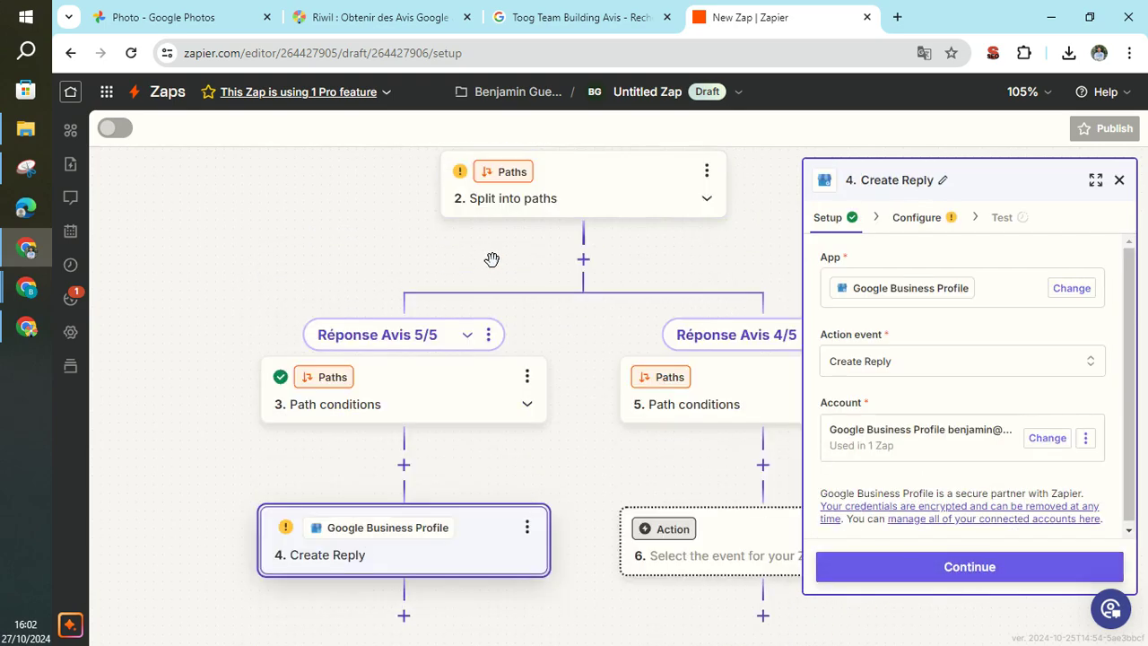
scroll(498, 306, "down", 1)
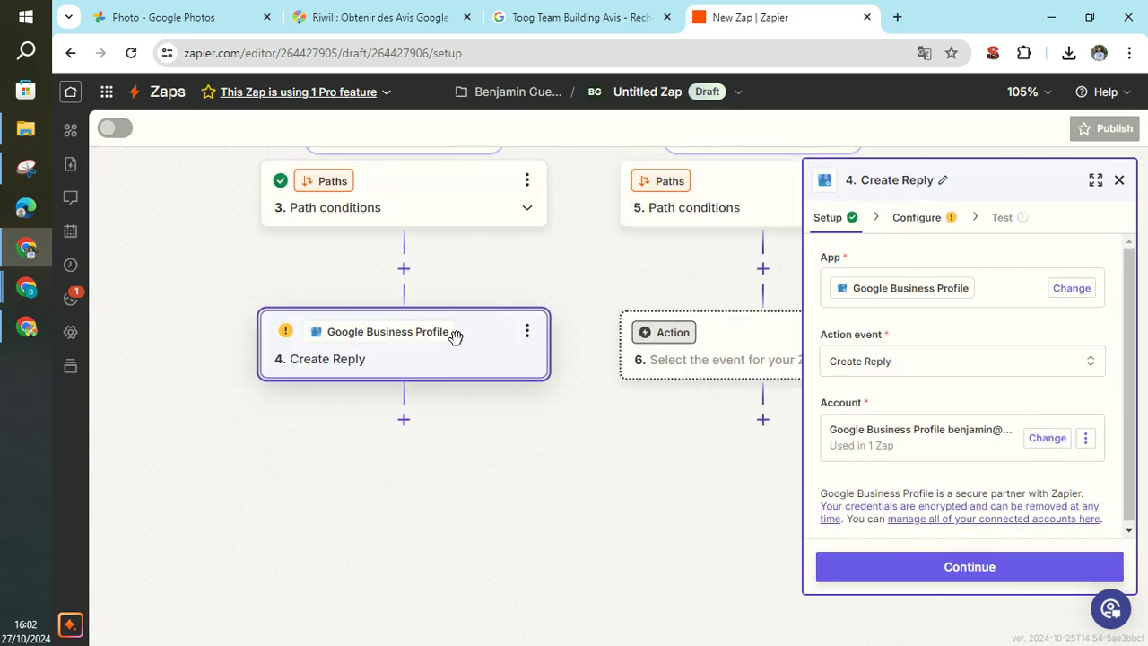
left_click(973, 567)
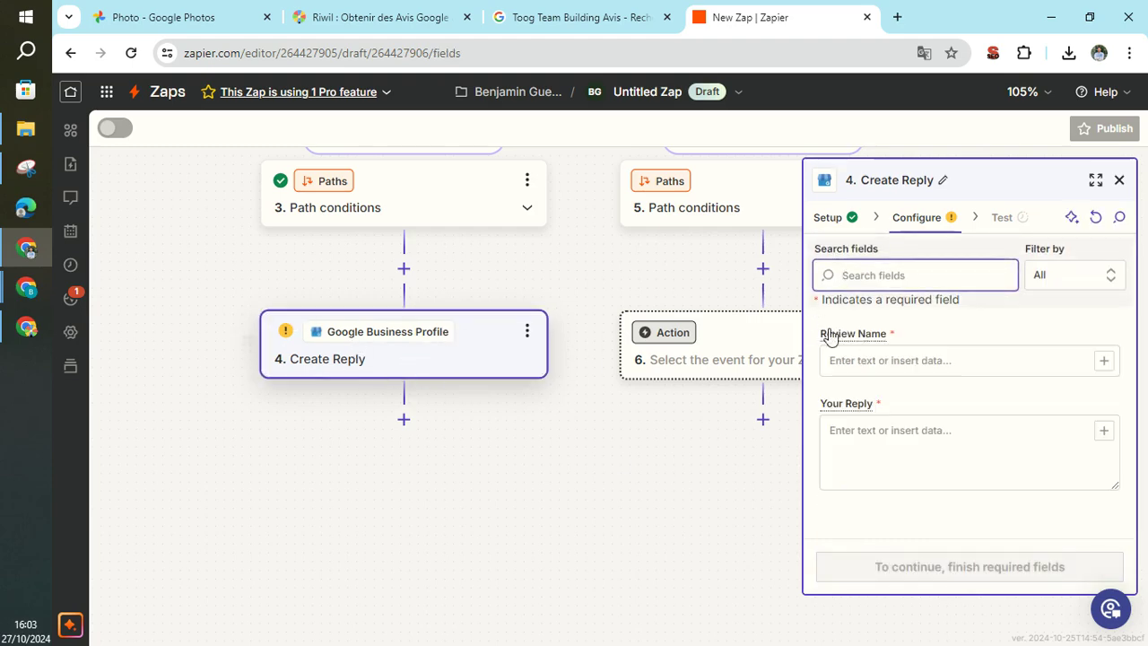
left_click(885, 366)
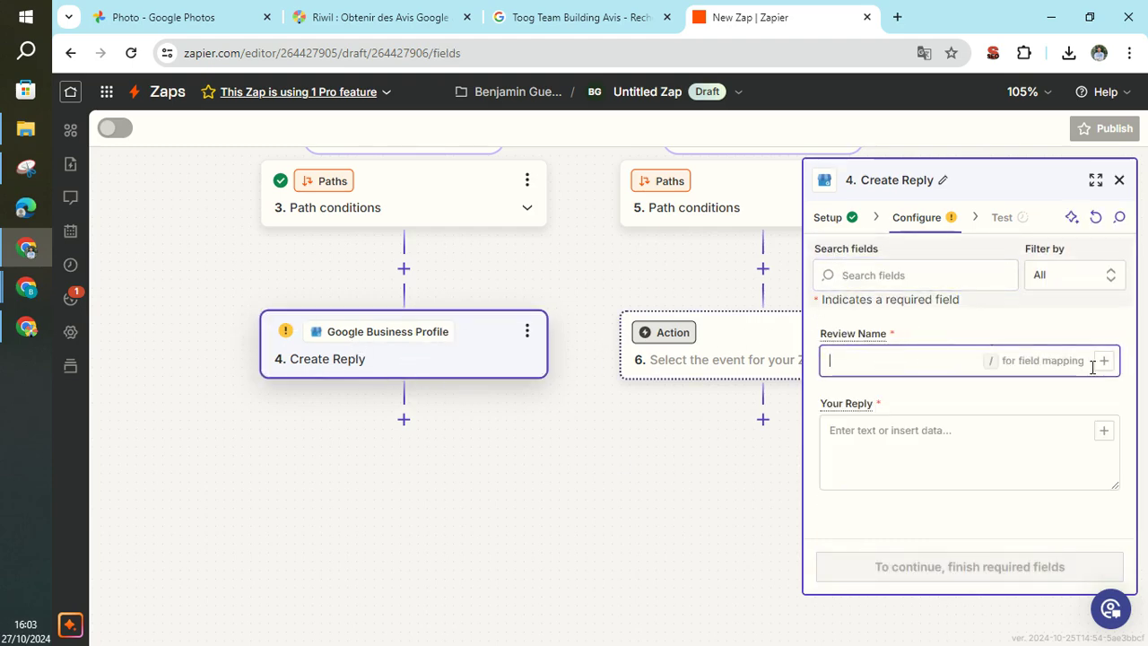
left_click(1104, 361)
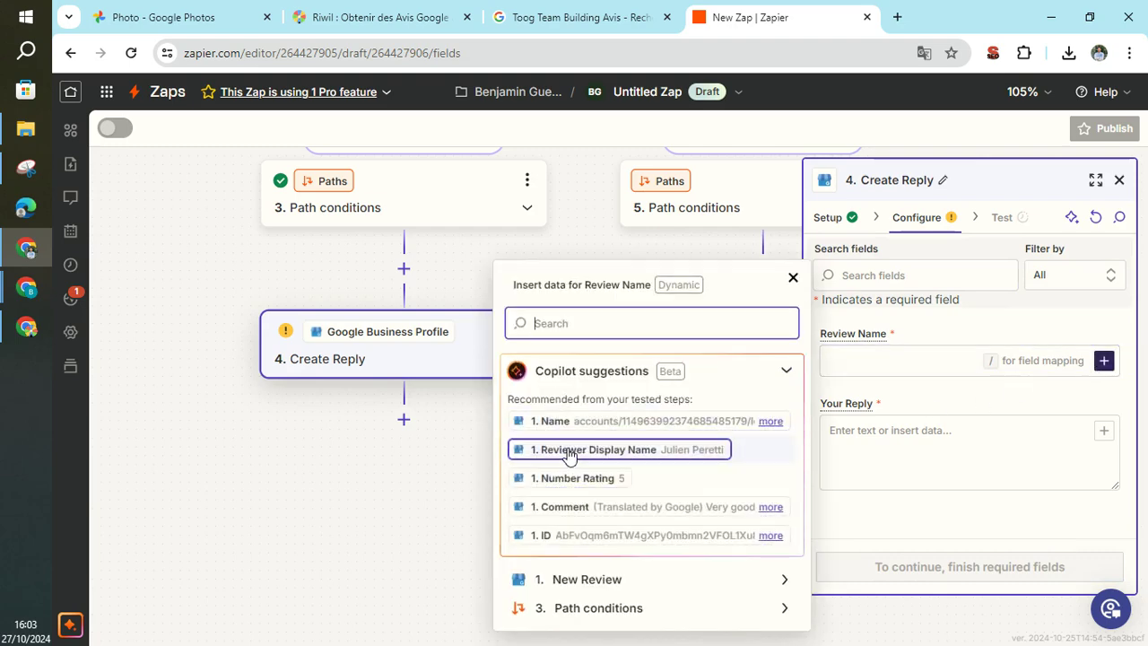
left_click(570, 421)
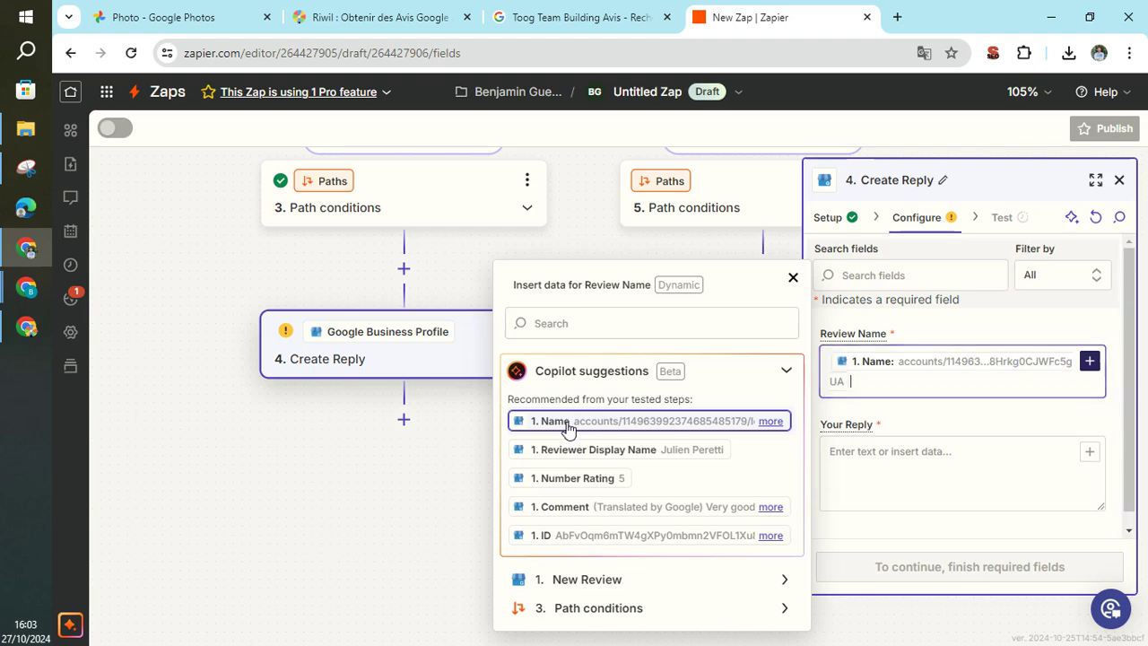
- Begin the Your Reply text with "Hello" followed by the Reviewer Display Name value from New Review
left_click(885, 451)
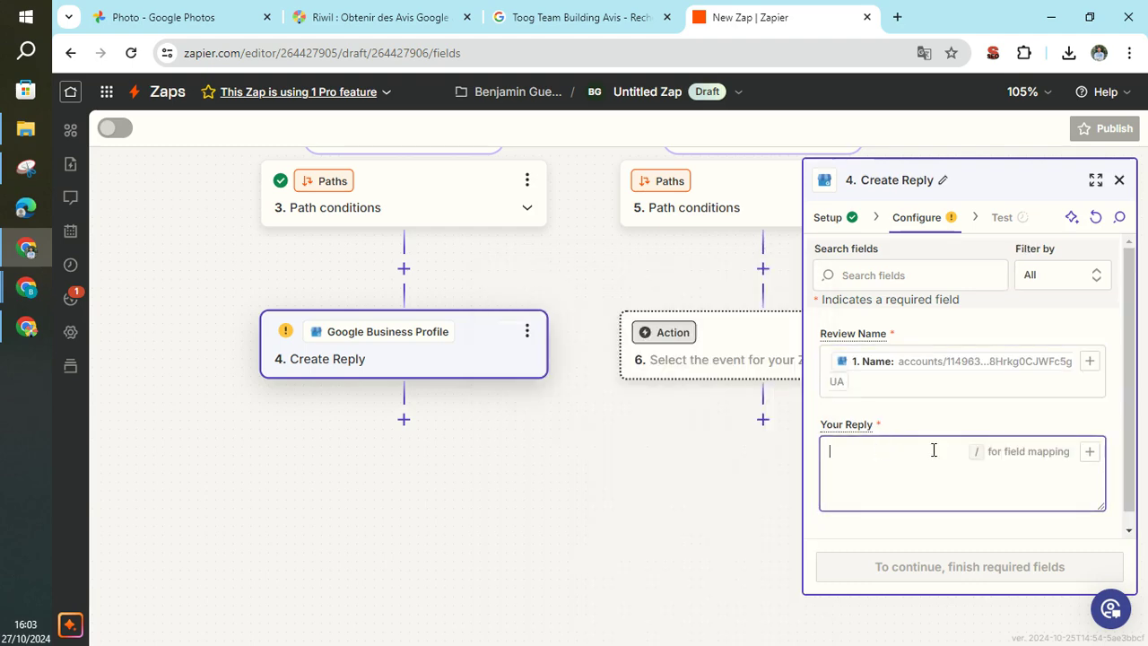
type("Hello")
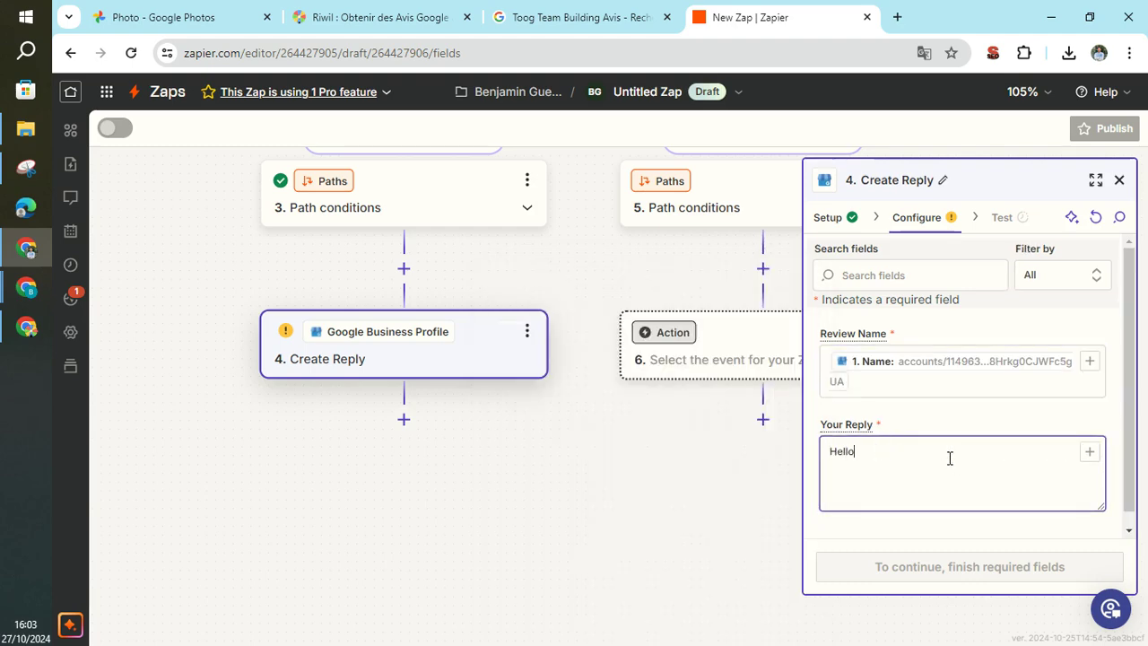
left_click(1089, 451)
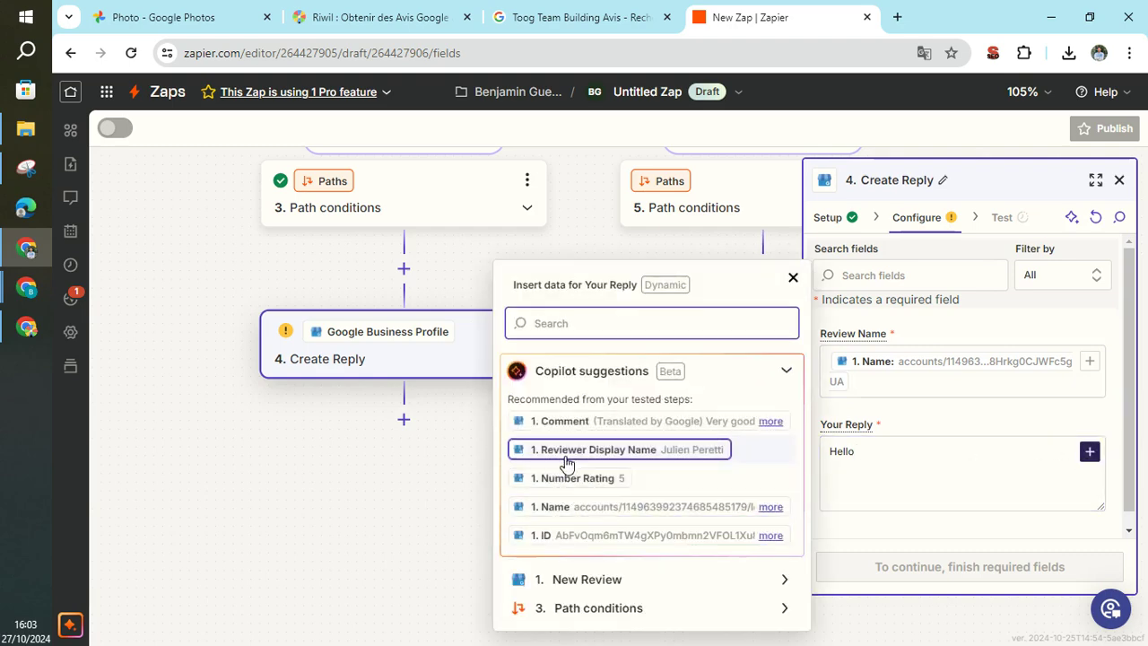
left_click(600, 451)
- Continue the greeting with "!" and add "Merci d'avoir fait appel à Toog Team Building. On espère que ces activités ont permis de booster la cohésion dans votre équipe."
left_click(914, 493)
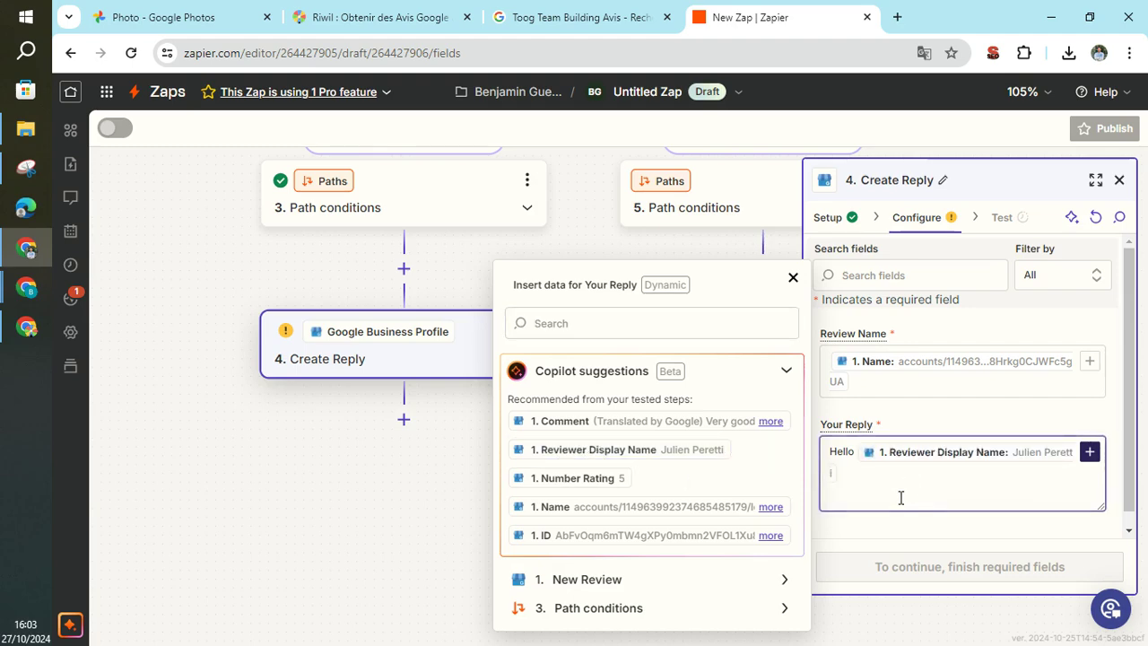
type("Merci d'avoir fait appel à Toog Te")
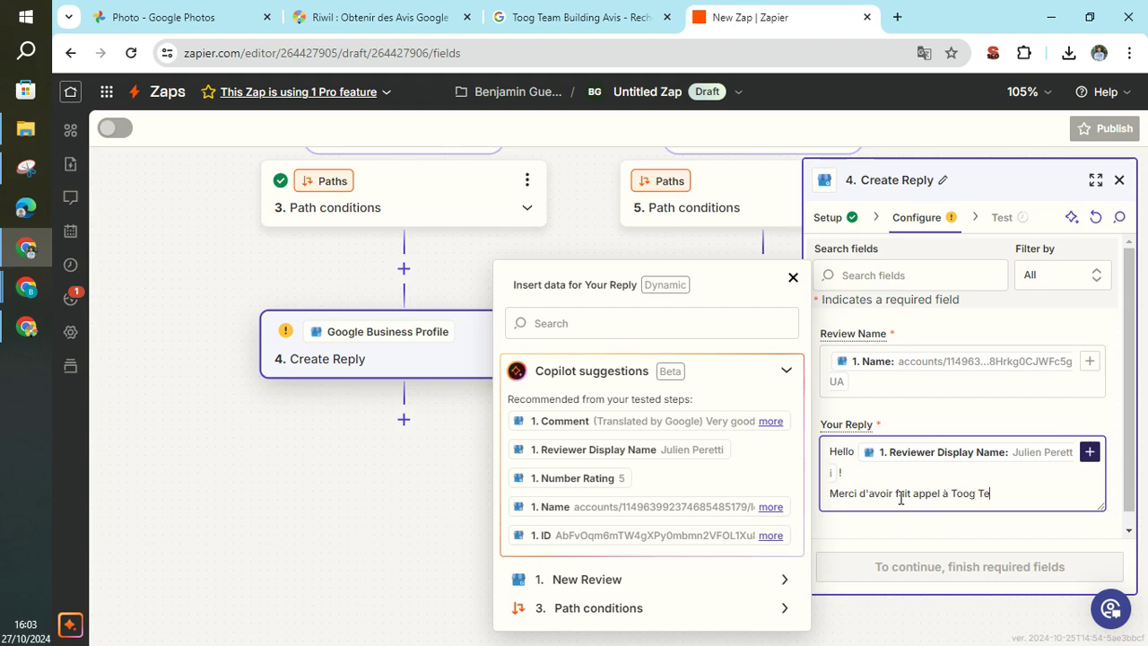
type("am Building. On espère que ces activités on")
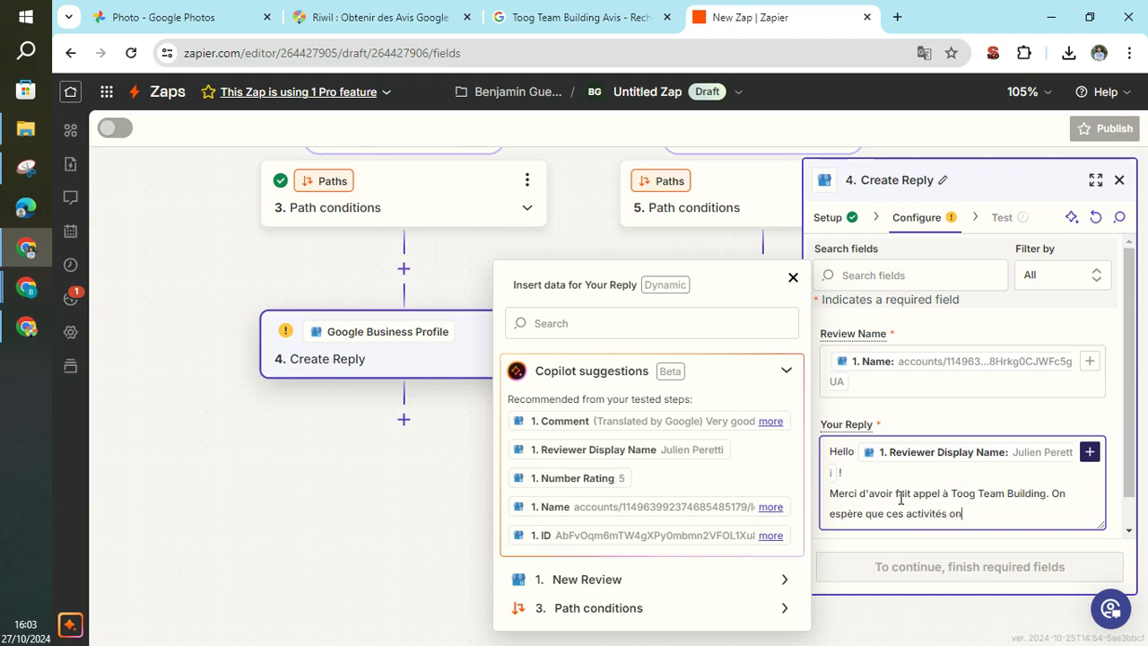
type("t permis de booster la cohésion dans votre e")
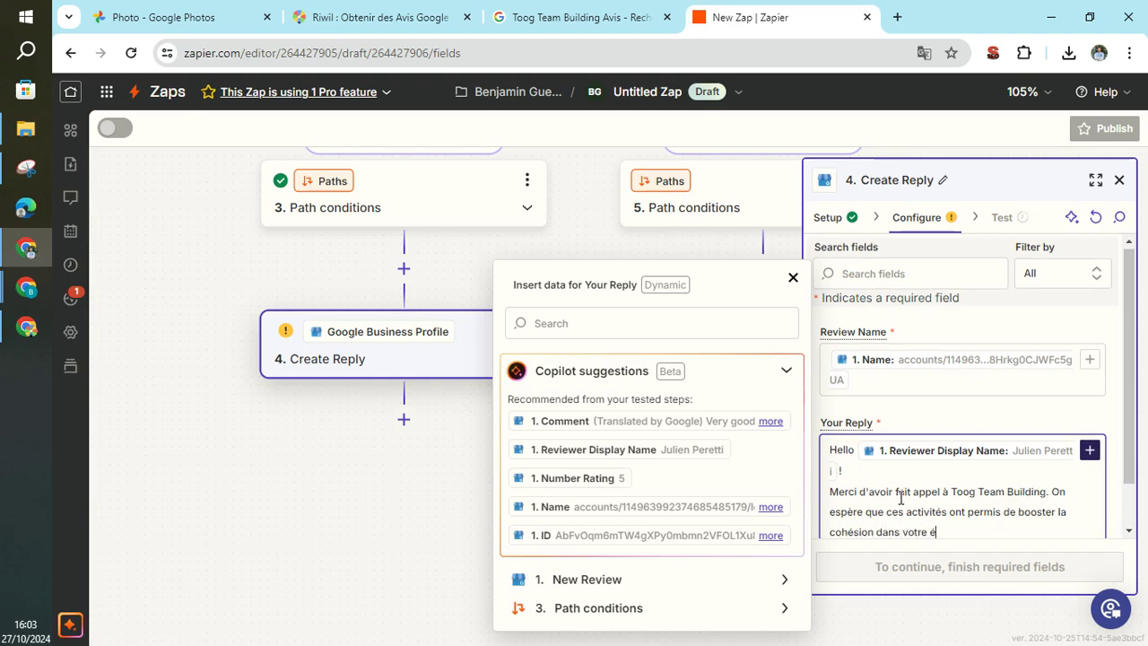
key("Return")
key("Return")
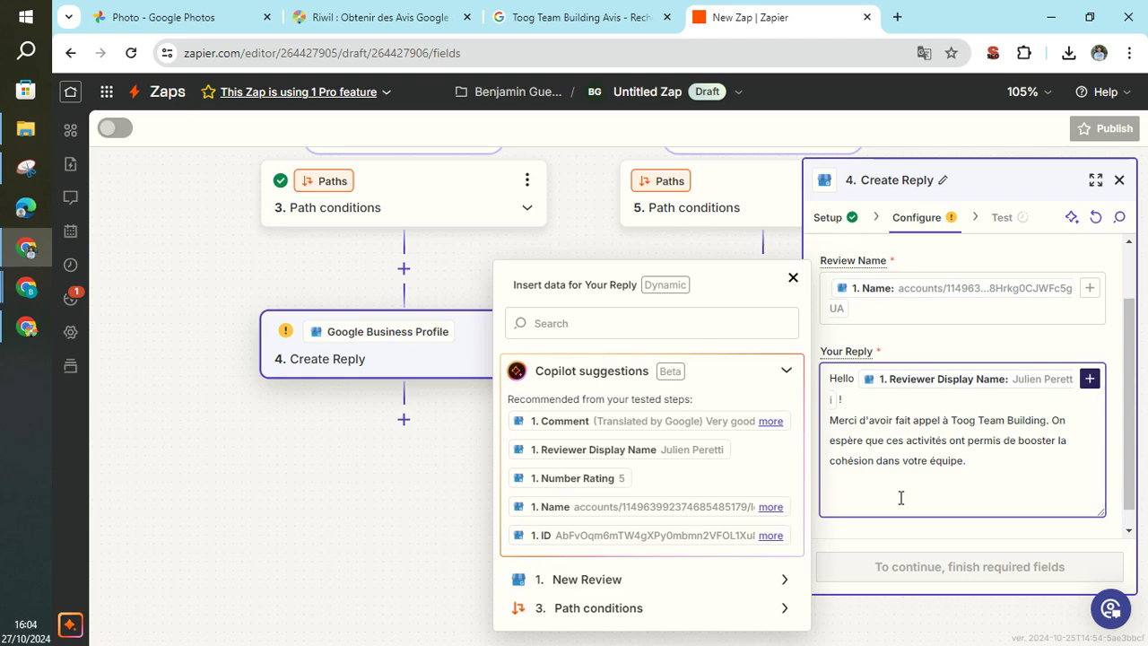
- Review the keywords used in the reply text, including the company name, "activités", "cohésion" and "équipe"
double_click(844, 462)
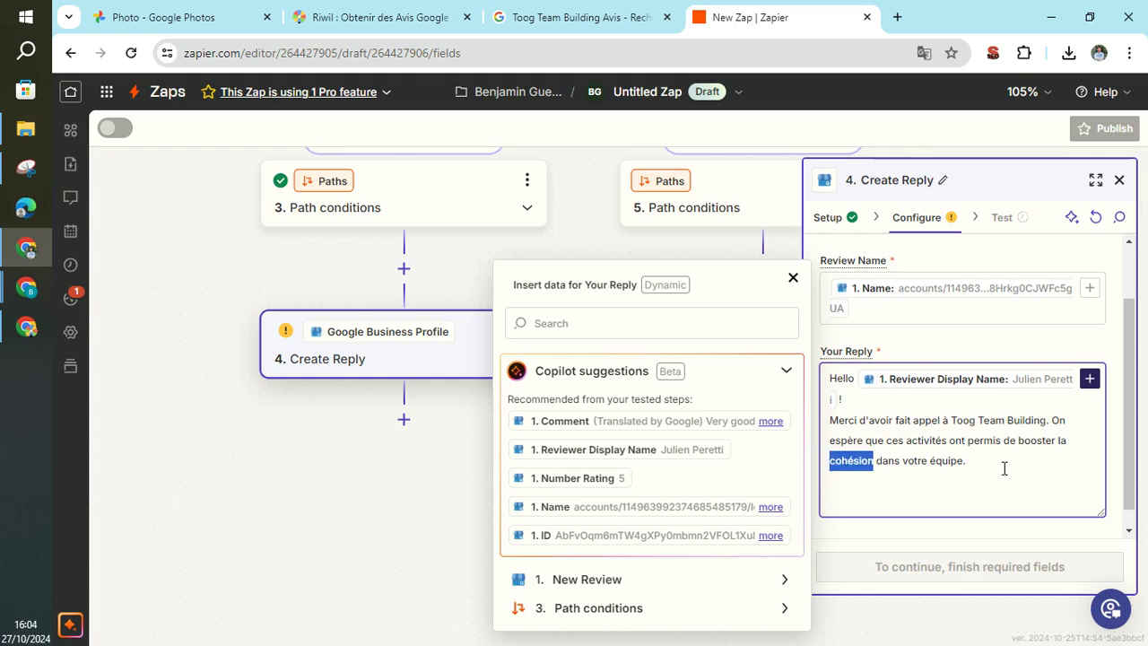
double_click(944, 466)
left_click_drag(857, 467, 857, 473)
left_click(842, 461)
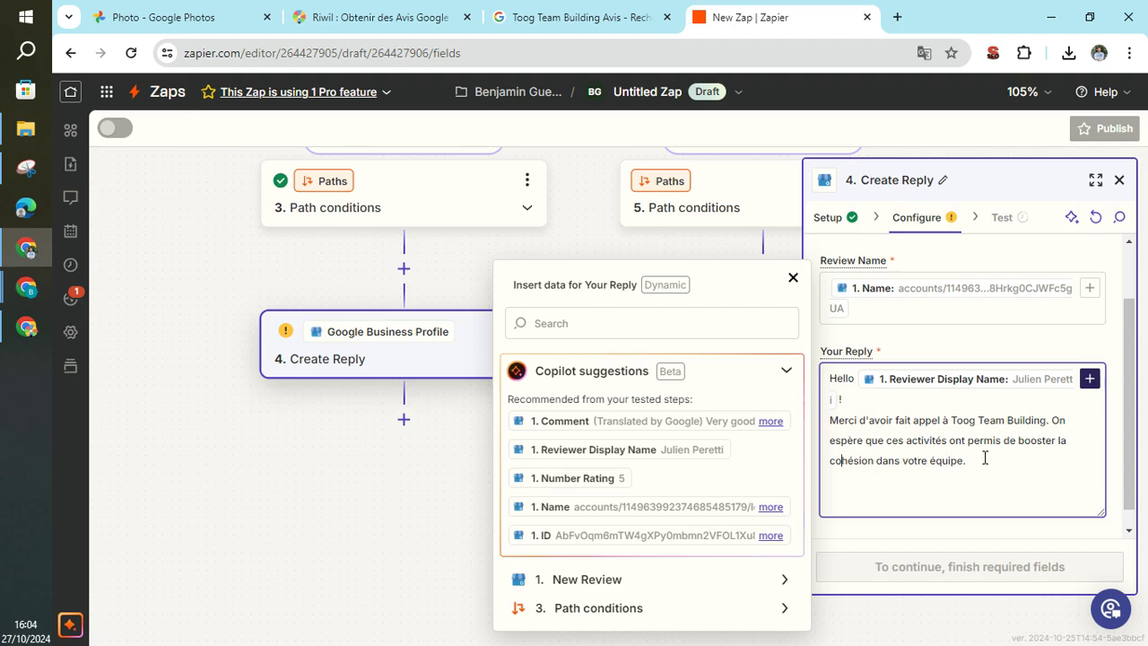
left_click_drag(951, 422, 1045, 420)
left_click(935, 441)
double_click(923, 440)
- Close the reply with "A très vite !" and the signature "L'équipe Toog Teambuilding" on separate lines
left_click(1012, 464)
key("Return")
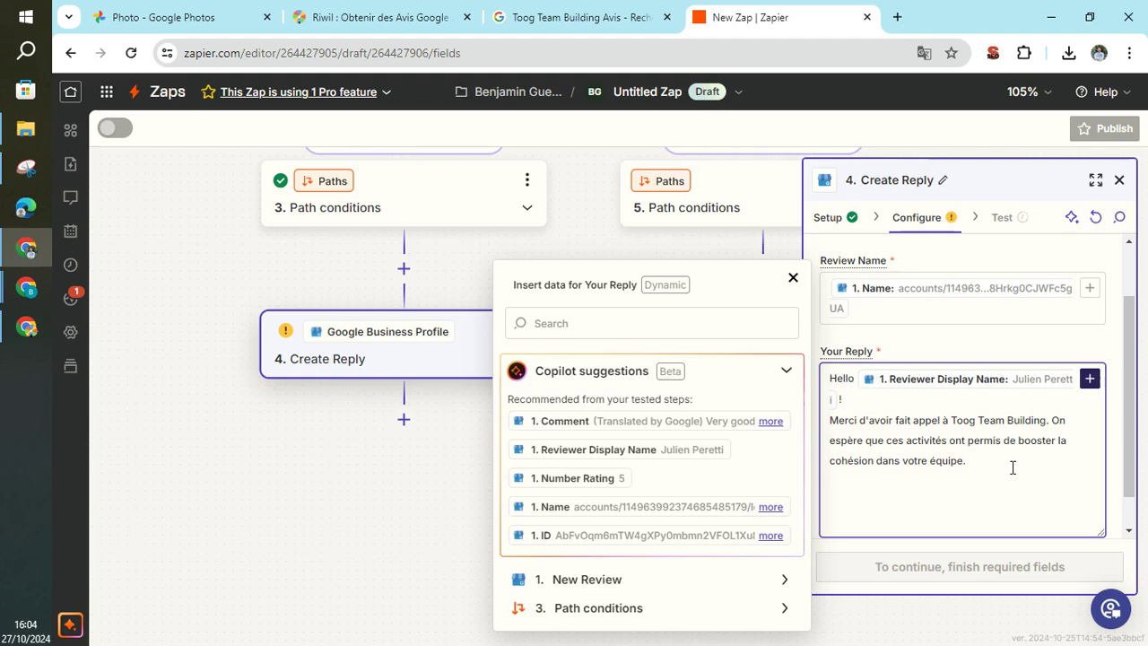
type("A très vite !")
key("Return")
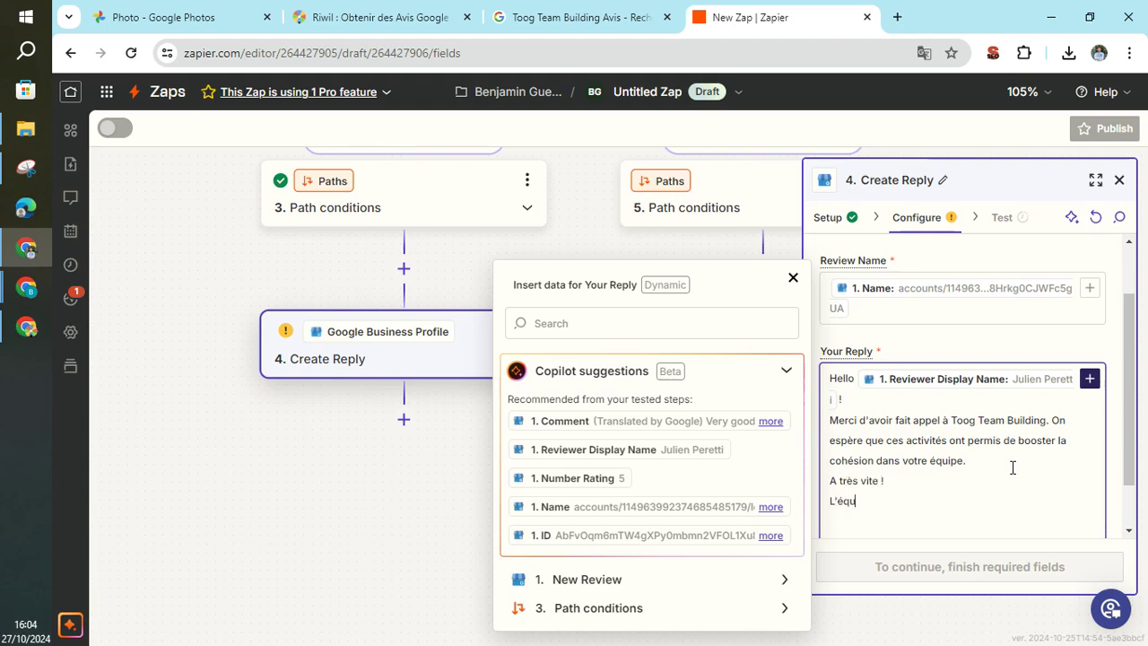
type("L'équipe Toog Teambuilding")
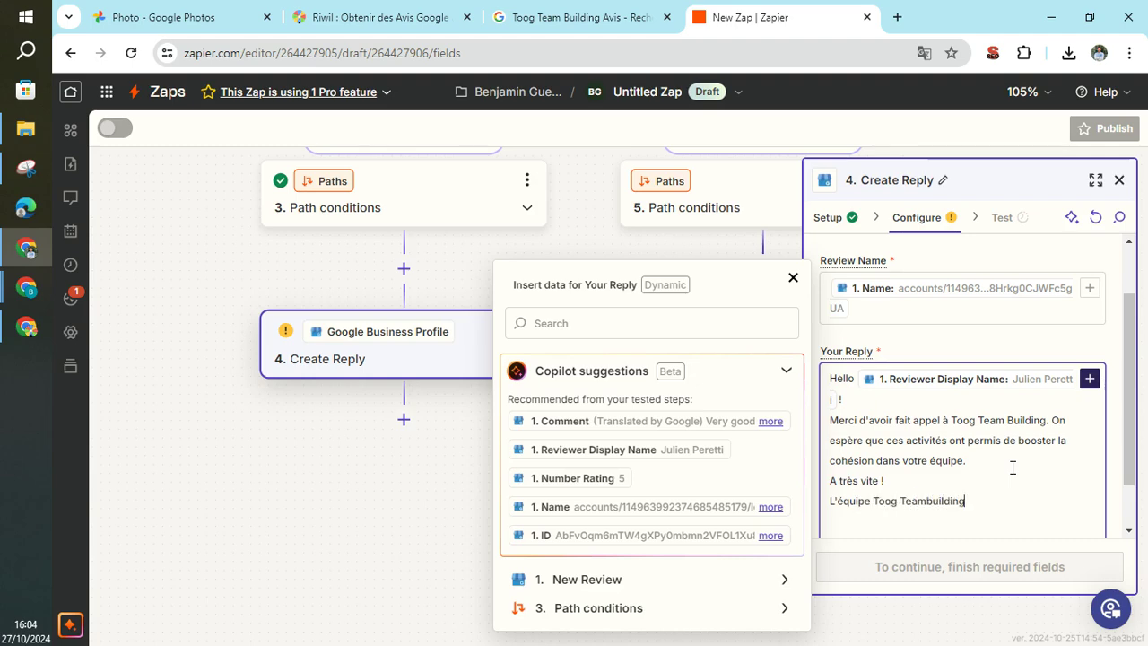
- Add a rocket emoji 🚀 after "A très vite !" in the reply text
key("alt+Tab")
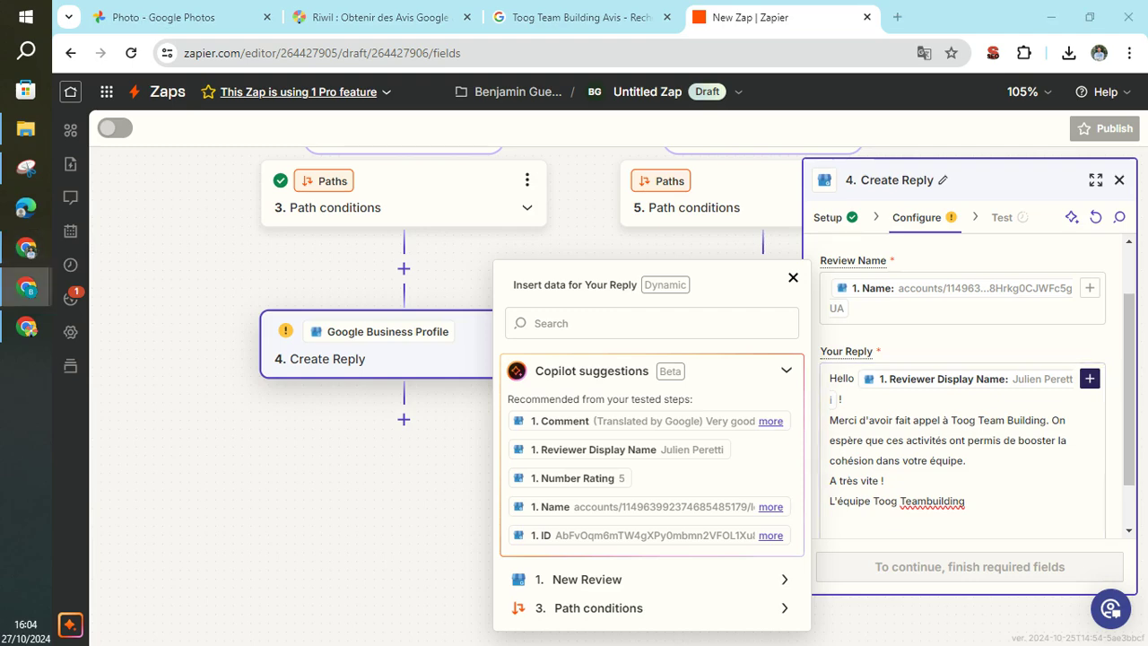
left_click(925, 491)
type("🚀")
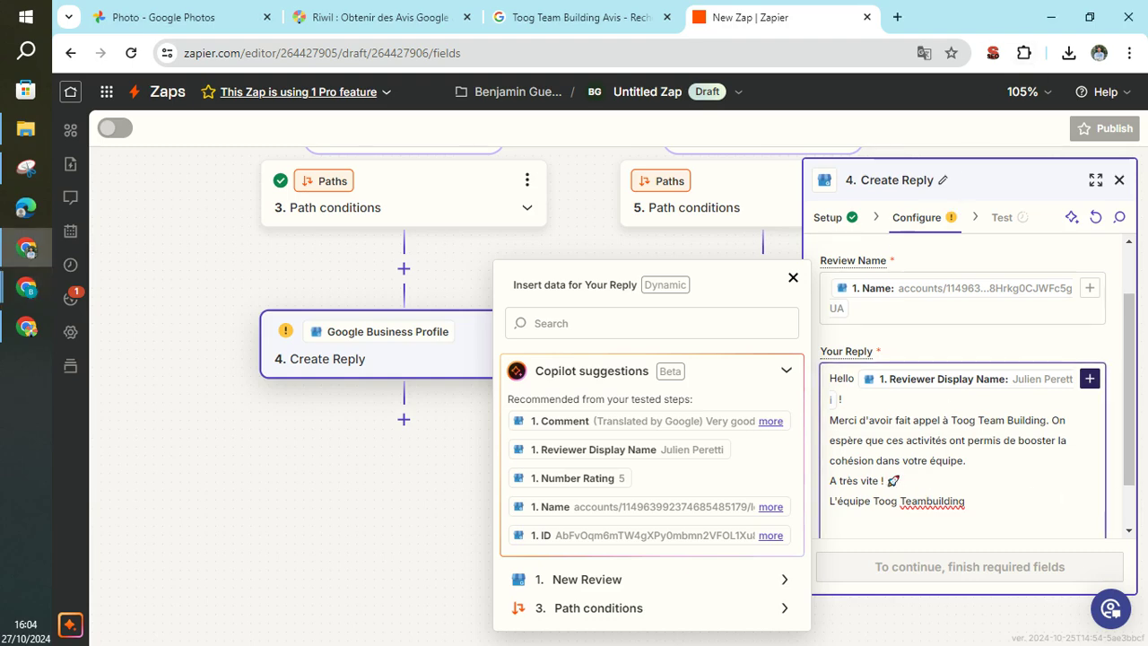
key("alt+Tab")
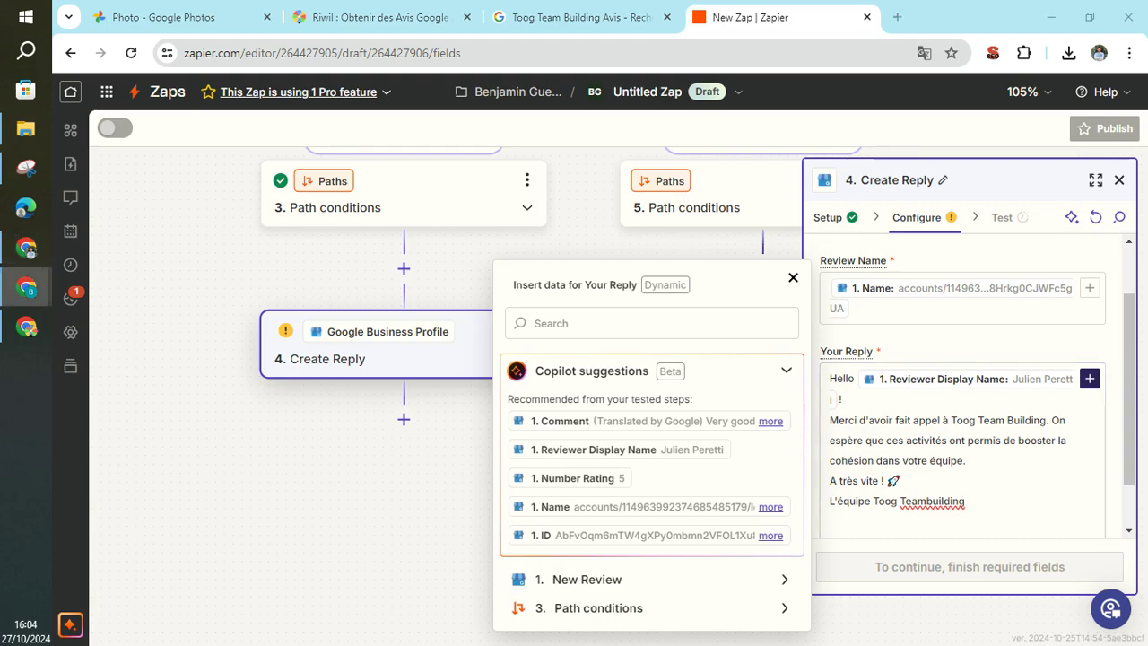
left_click(1007, 502)
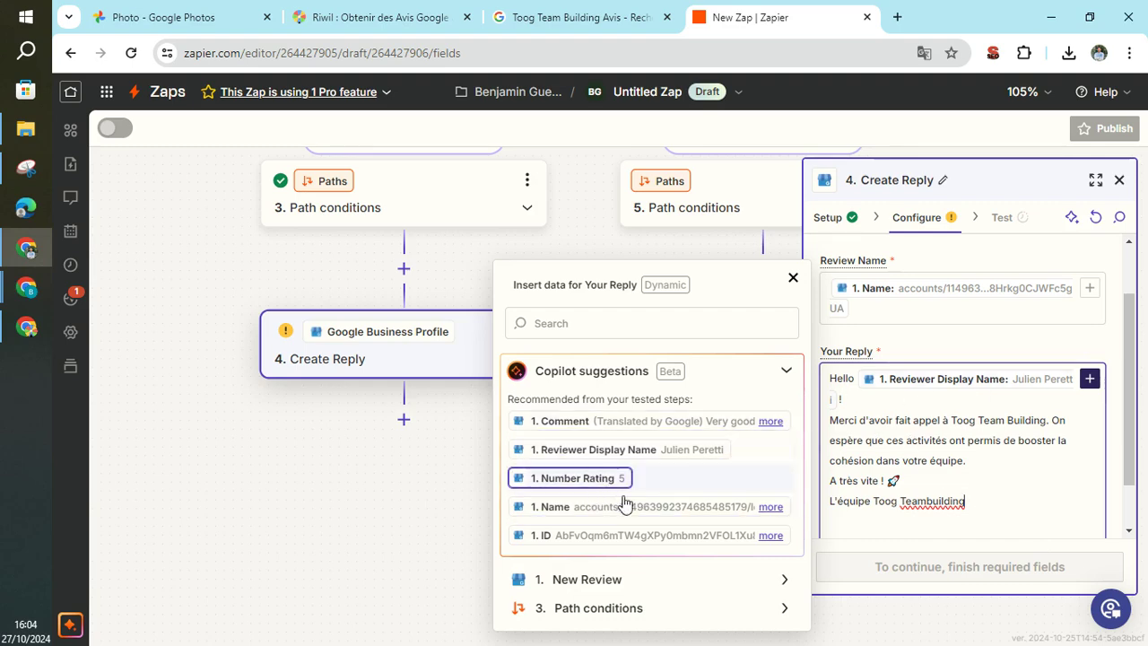
left_click(1007, 478)
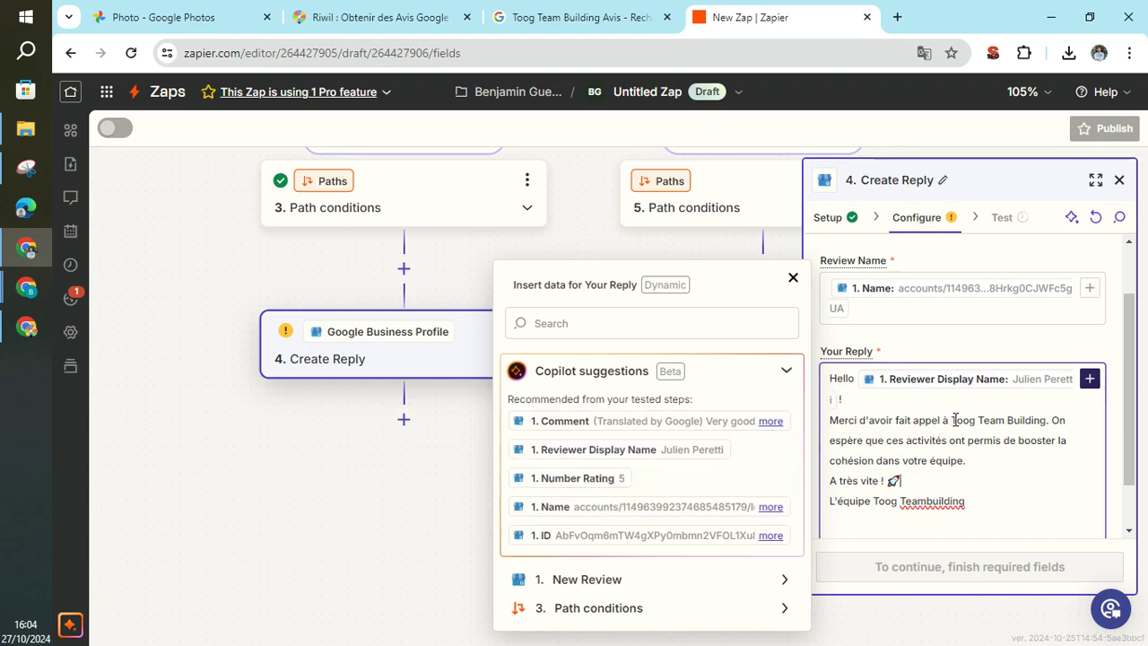
- Expand the reply's thank-you sentence so it begins "Merci pour ce 5/5 et encore merci d'avoir fait appel"
left_click(861, 420)
type("pour ce ")
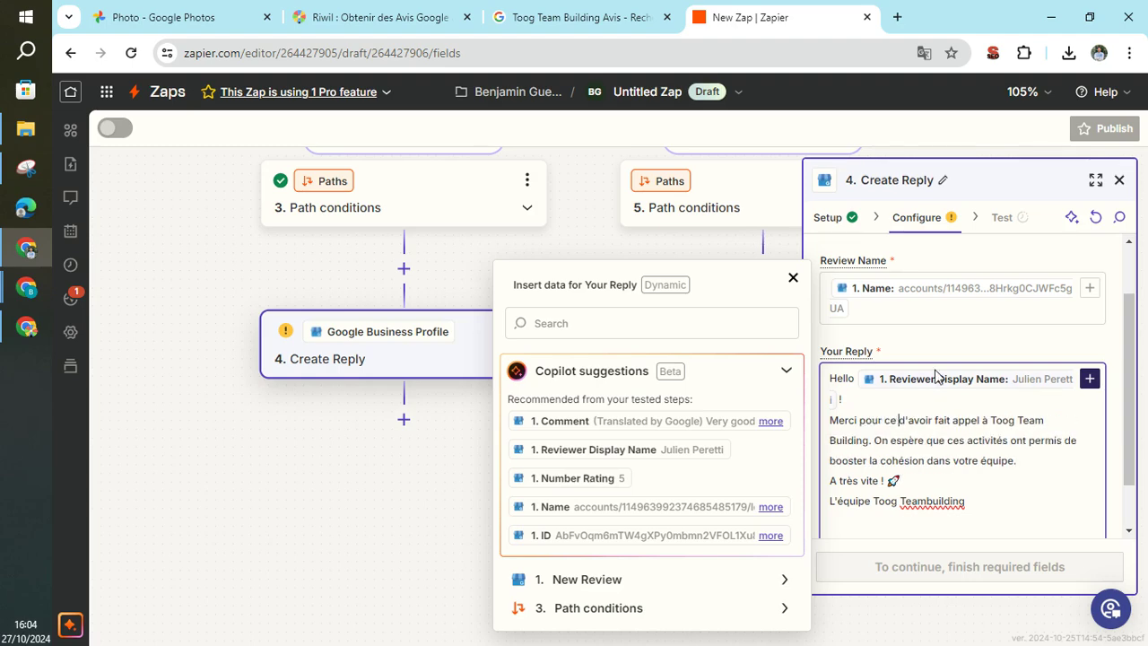
type("5/5")
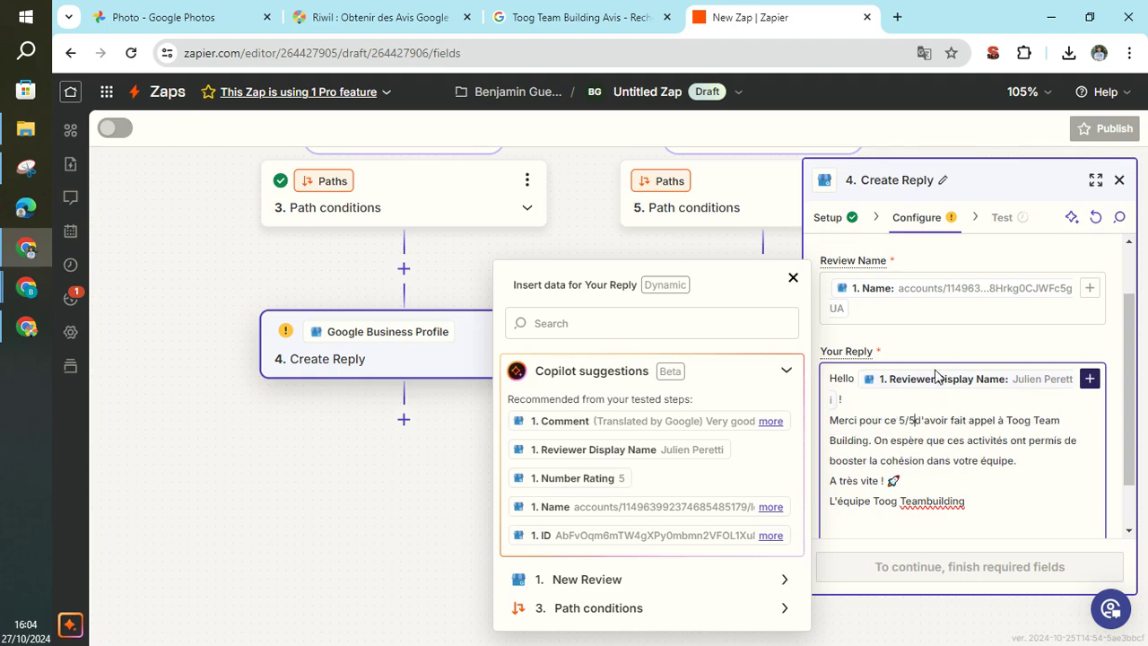
type(" et merci ")
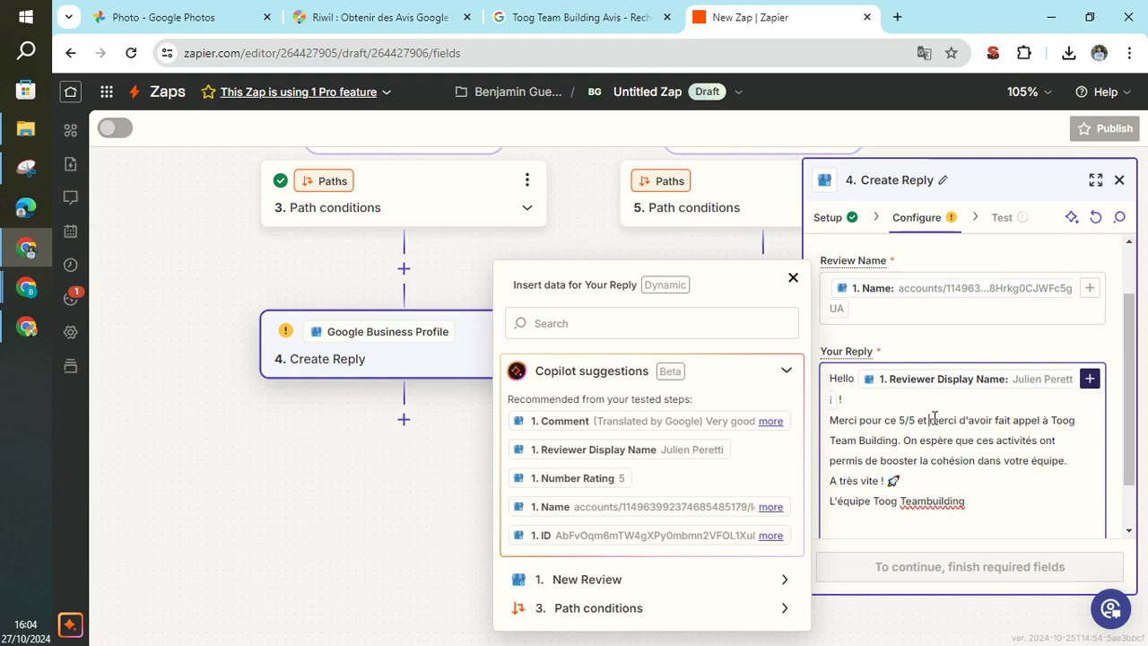
type("encore")
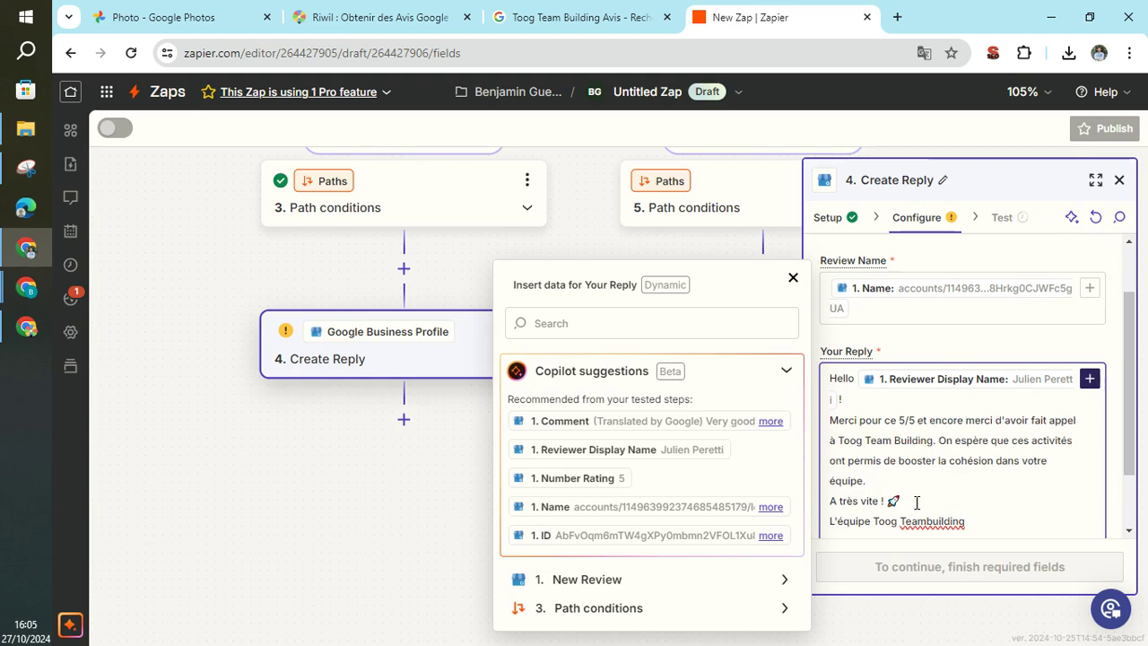
- Finish configuring the Create Reply step, skip its test and close the step's settings
left_click(968, 346)
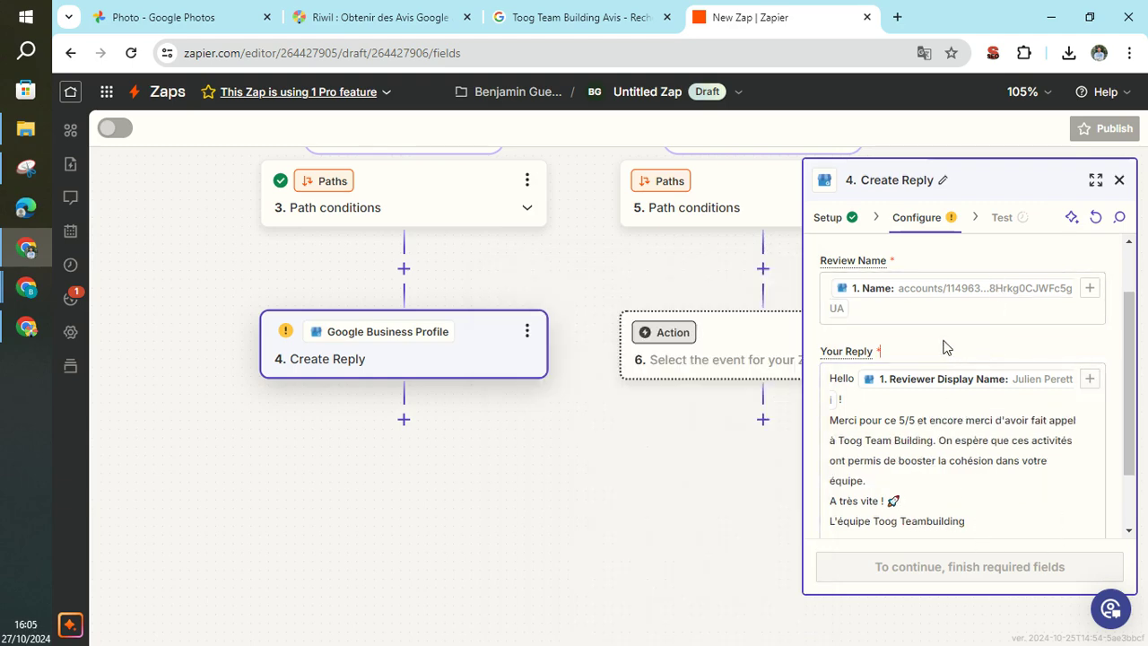
scroll(980, 406, "down", 1)
left_click(952, 569)
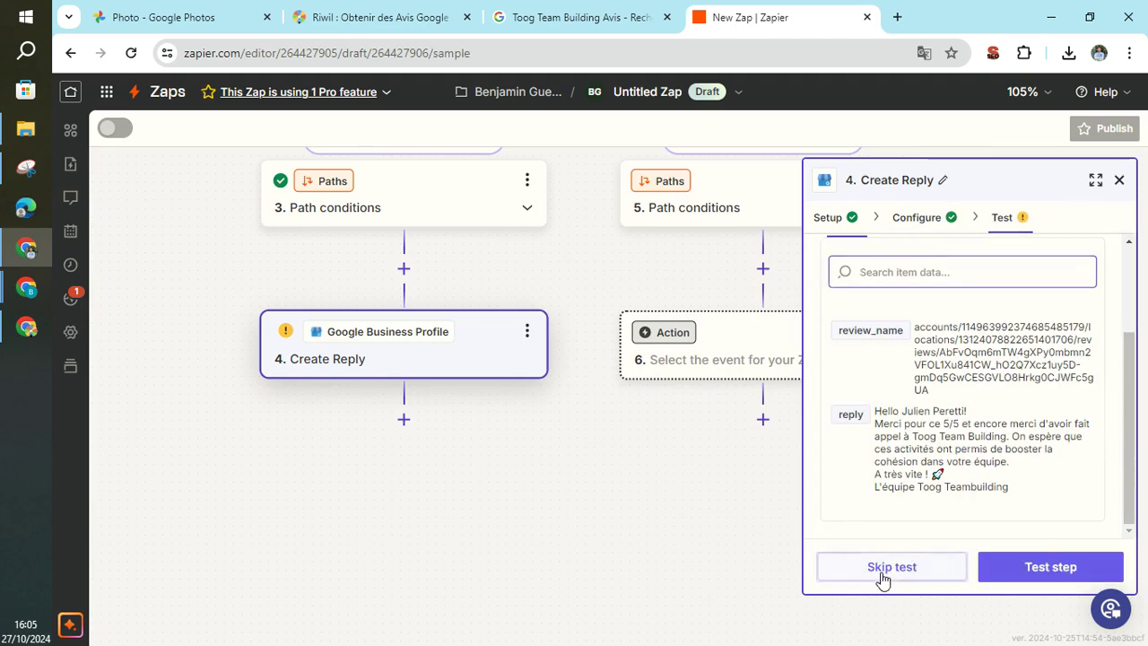
left_click(883, 569)
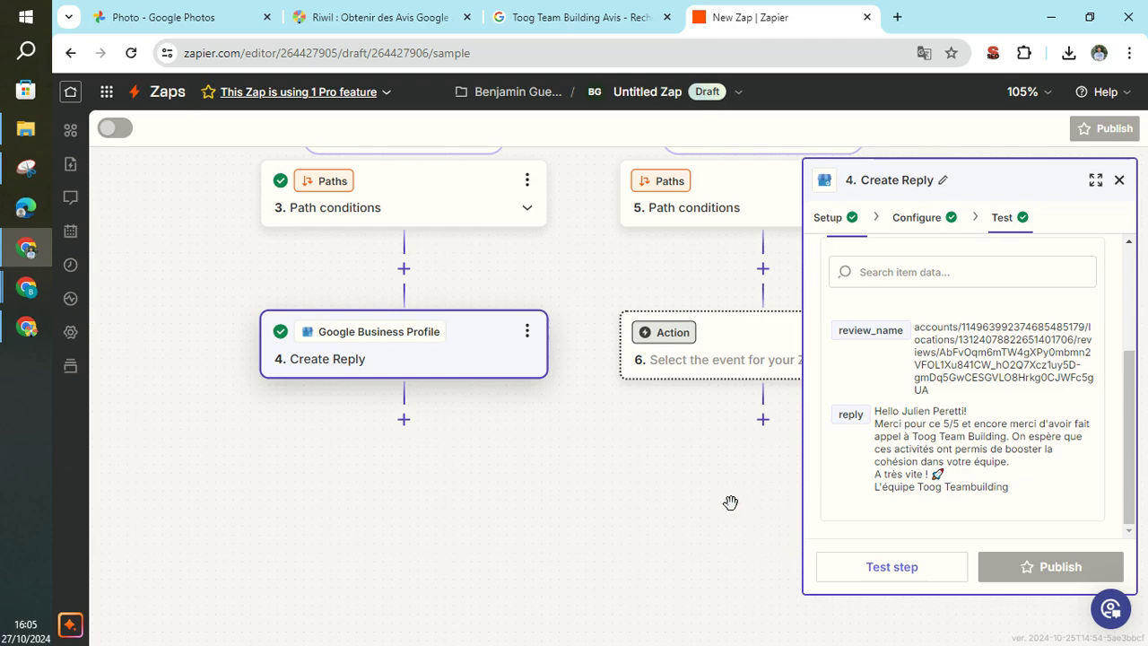
left_click(1120, 182)
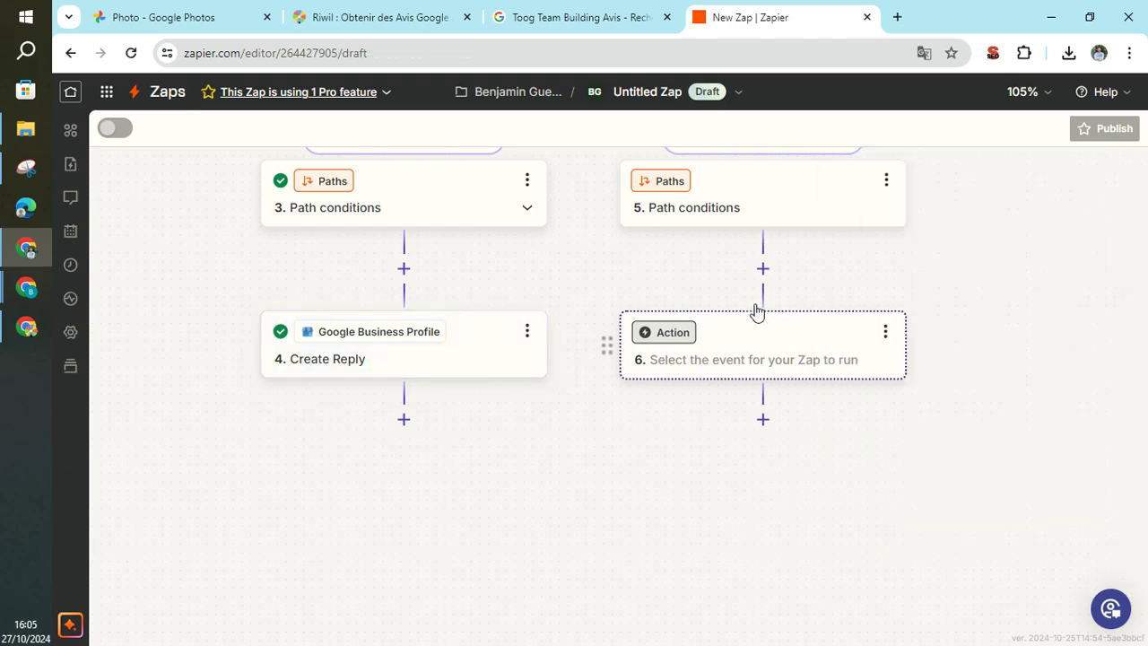
- Set the "Réponse Avis 4/5" path to continue only if Number Rating "(Text) Is in" 4, and proceed to its action step
left_click(744, 211)
scroll(684, 300, "up", 1)
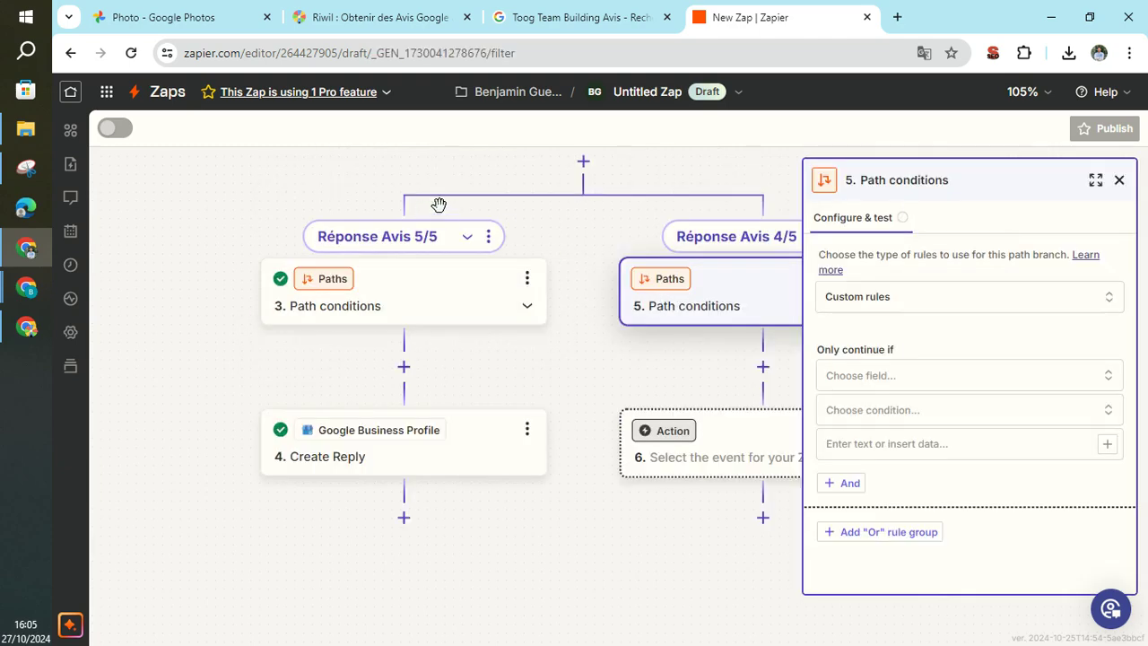
left_click(874, 376)
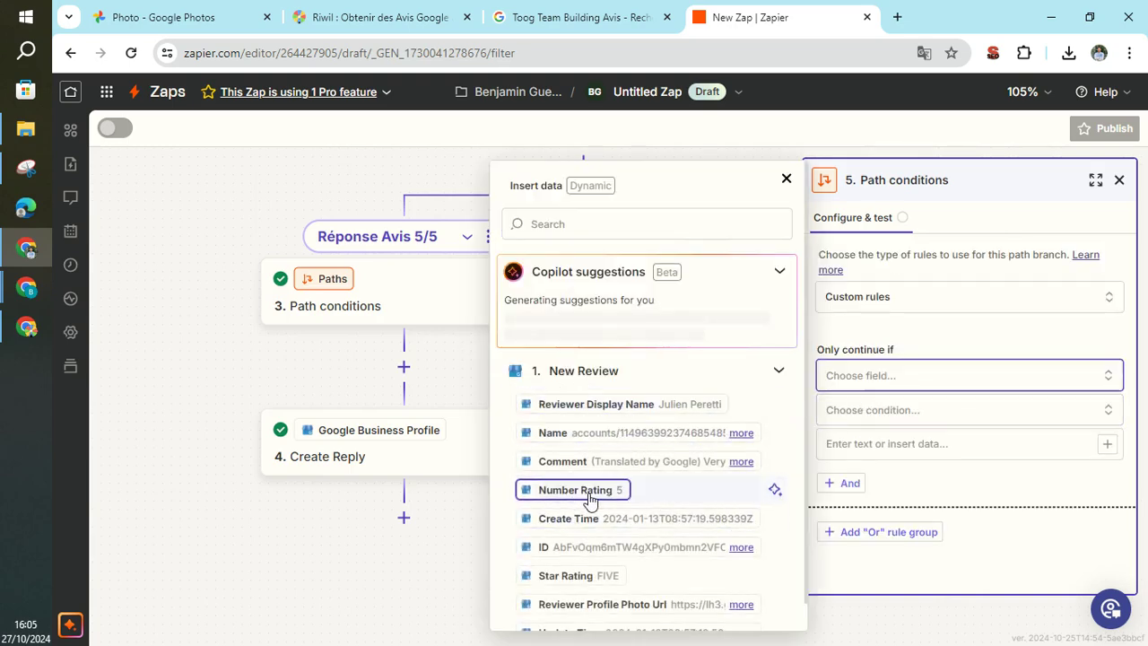
left_click(843, 388)
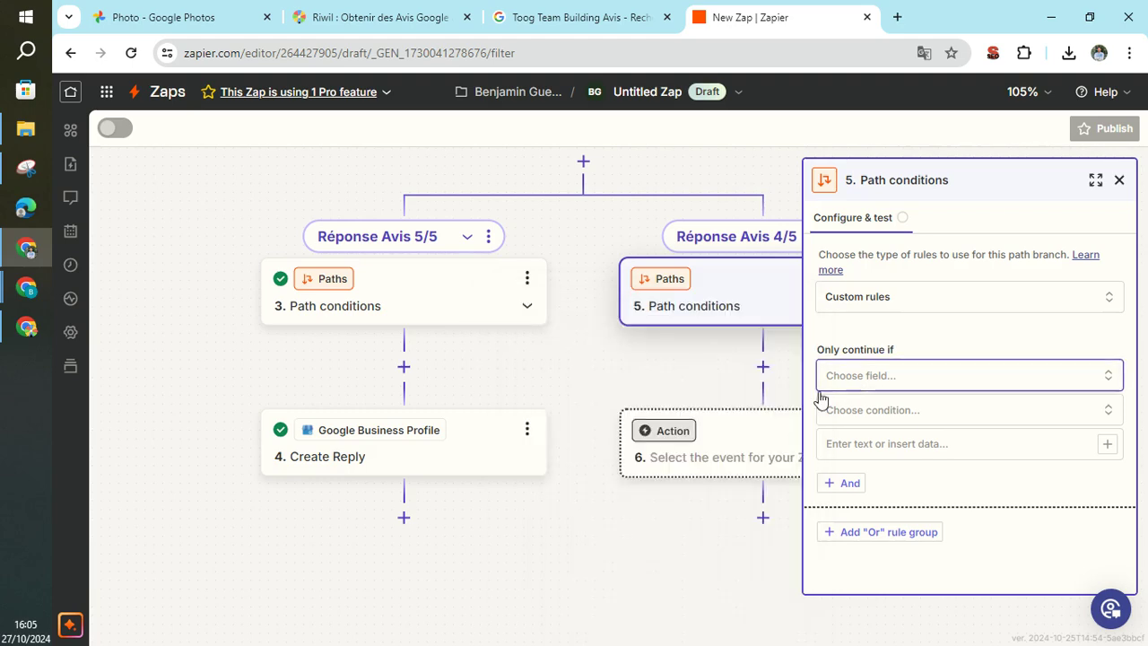
left_click(904, 379)
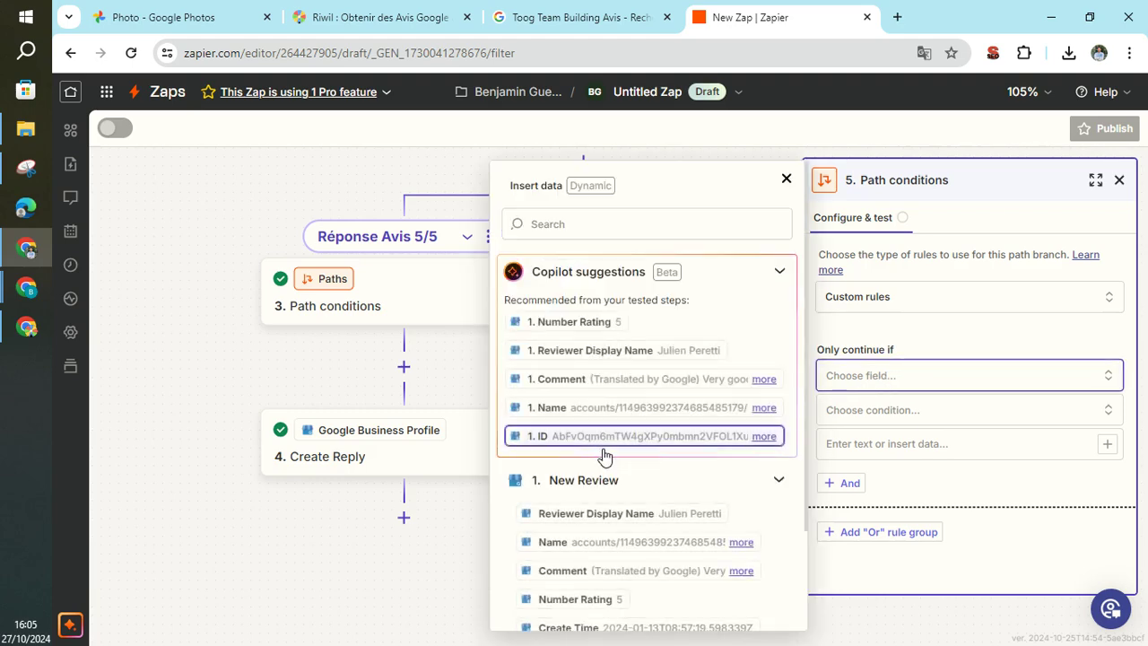
left_click(557, 325)
left_click(889, 420)
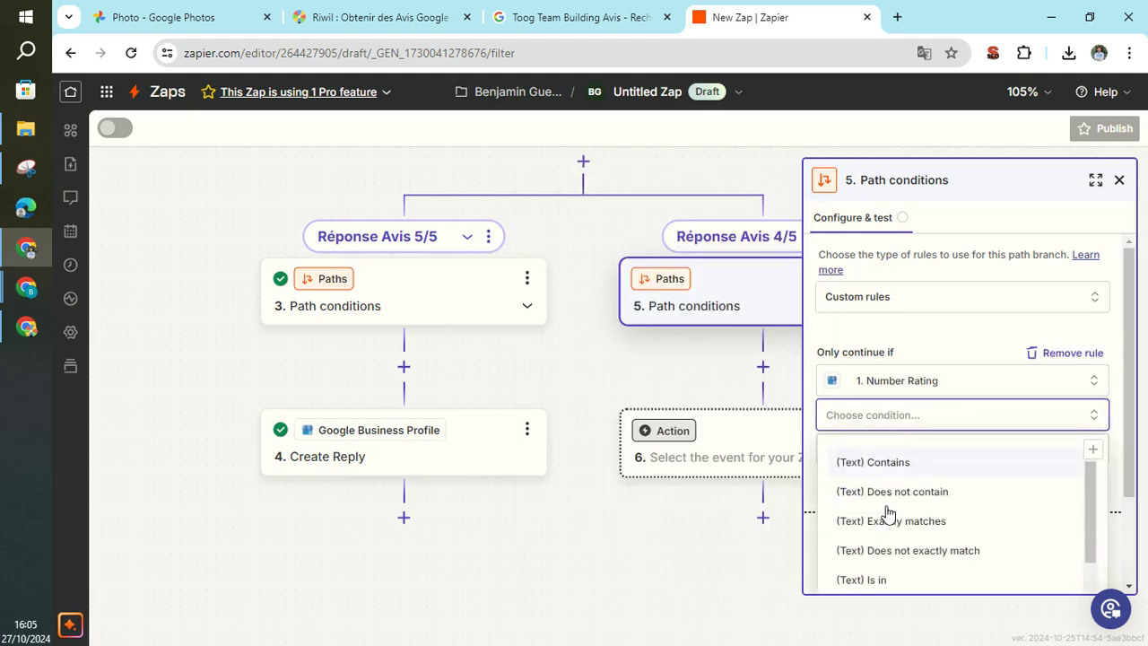
left_click(864, 580)
left_click(880, 446)
type("4")
left_click(931, 568)
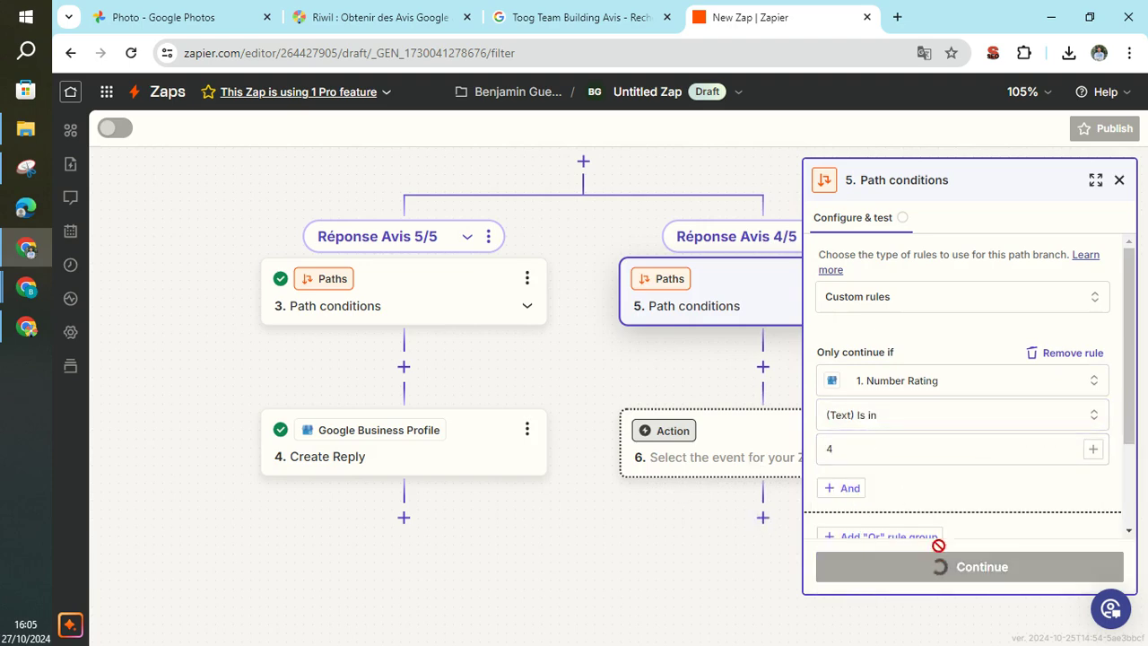
left_click(965, 568)
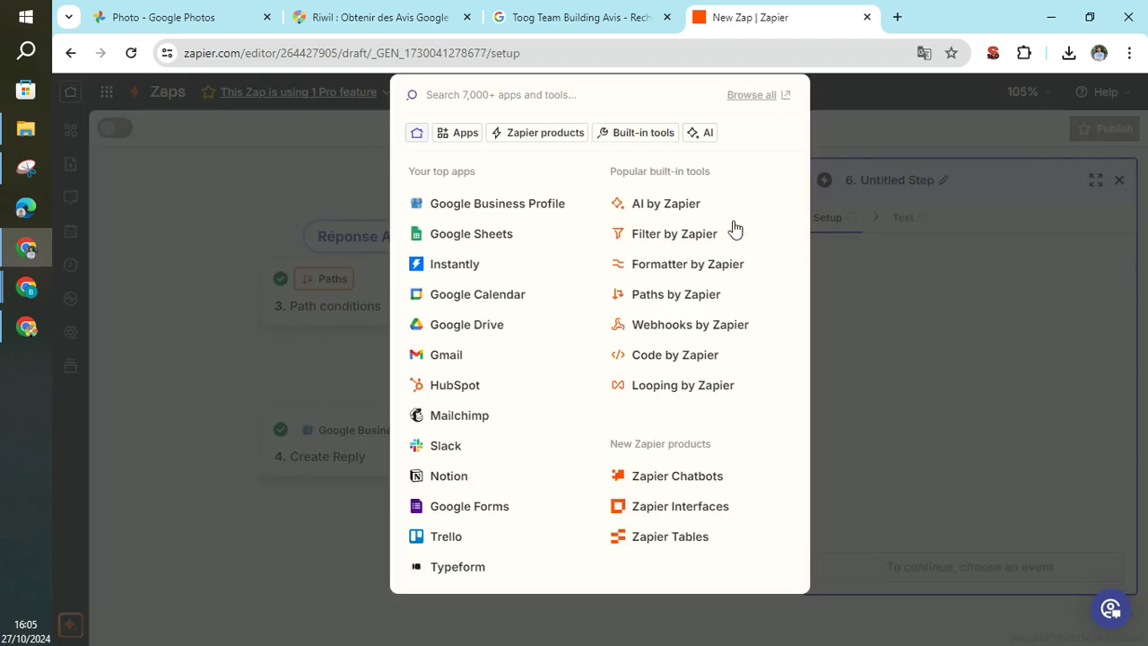
- Leave the app selection and duplicate the Create Reply step in the "Réponse Avis 5/5" path
left_click(223, 349)
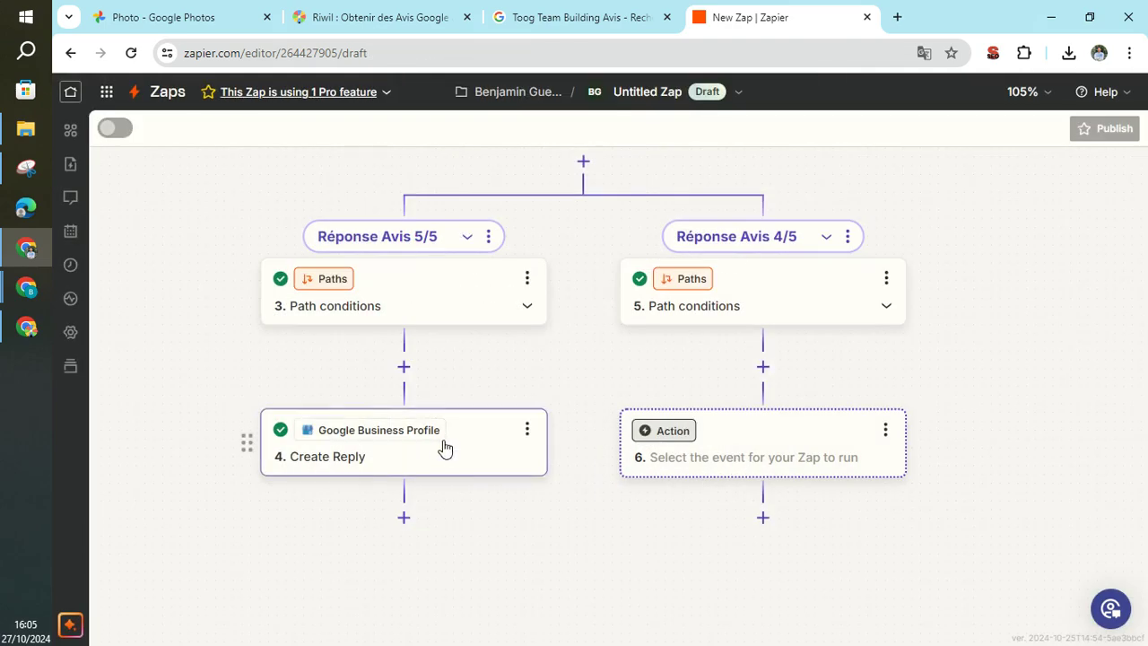
left_click(528, 431)
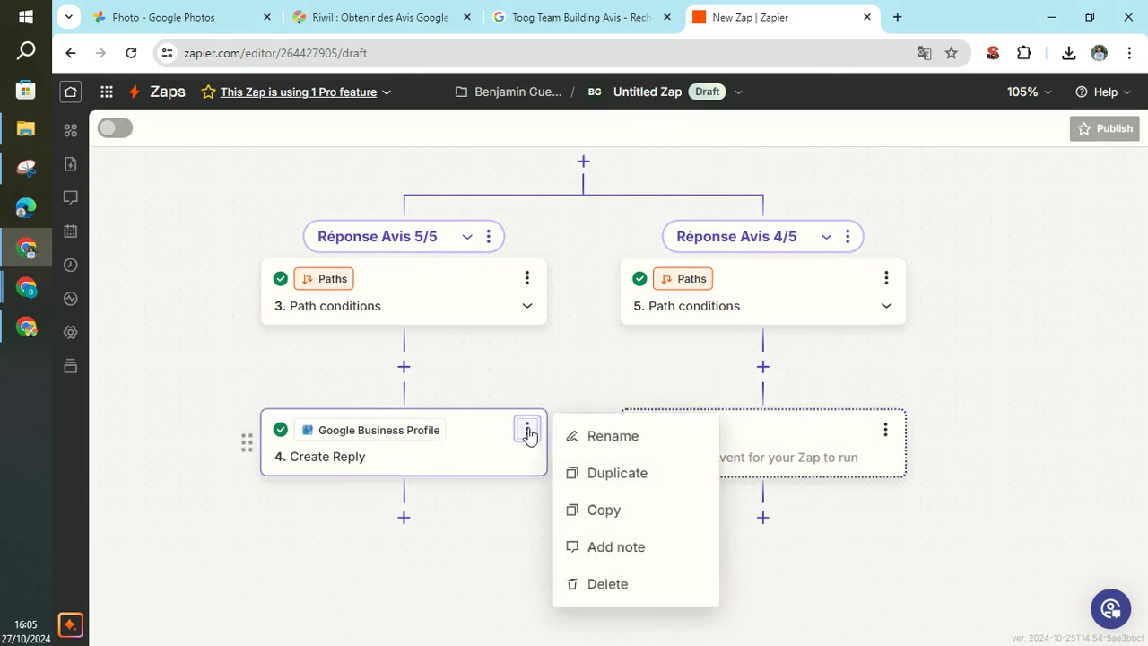
left_click(602, 479)
- Delete the empty action from the "Réponse Avis 4/5" path and move the copied Create Reply step there
left_click(885, 432)
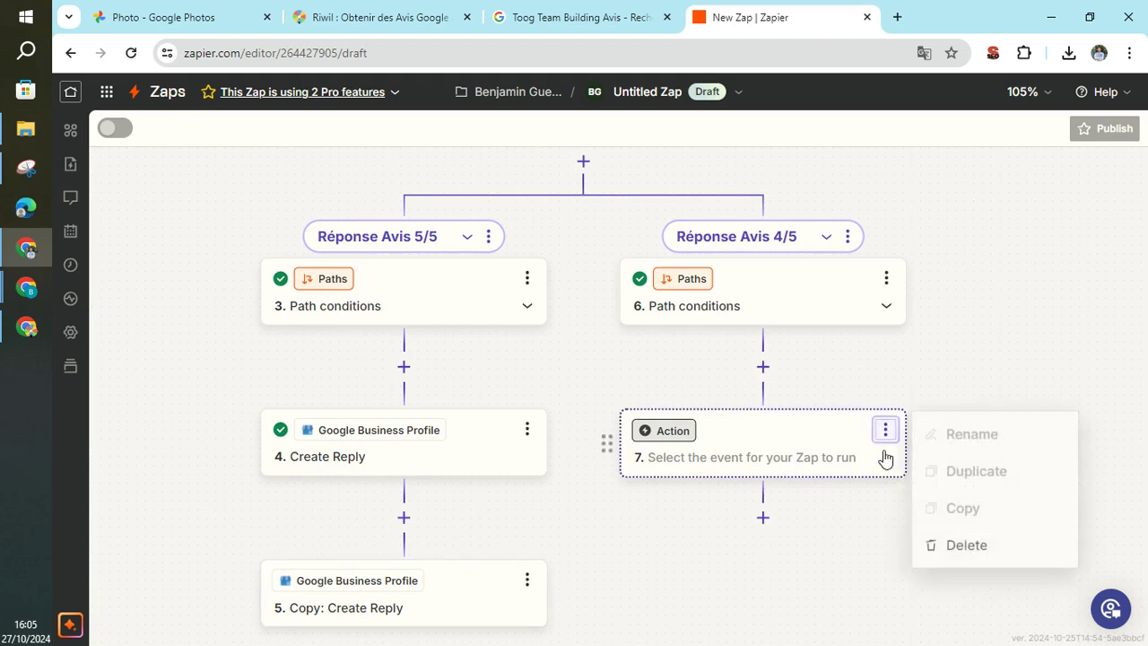
left_click(937, 549)
left_click(966, 549)
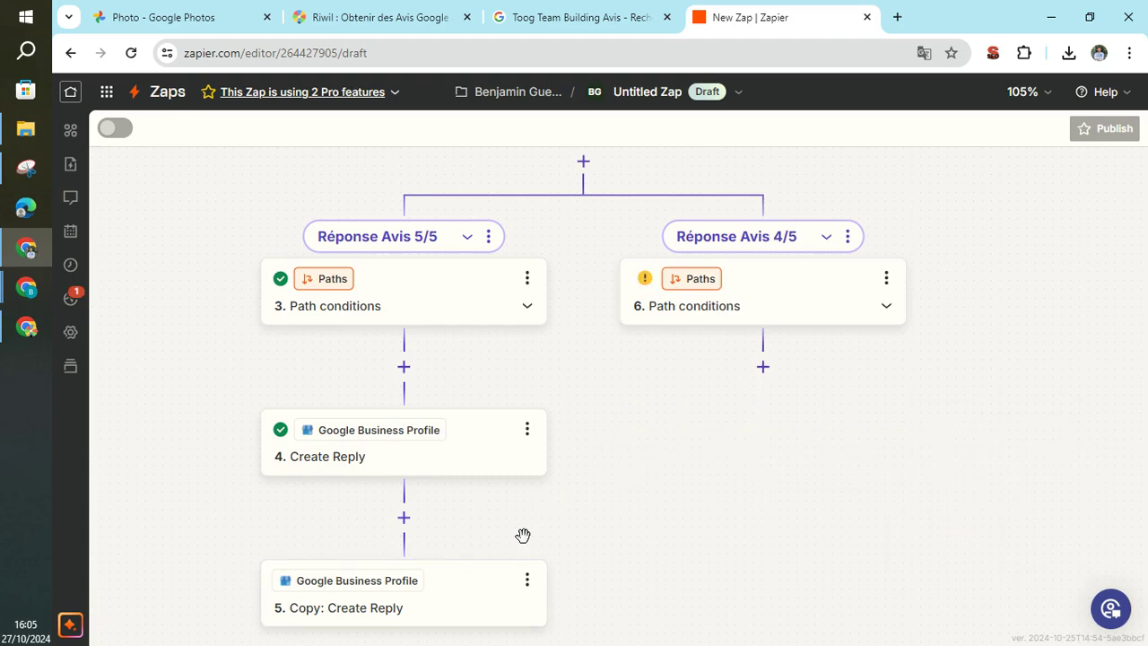
left_click_drag(378, 591, 833, 390)
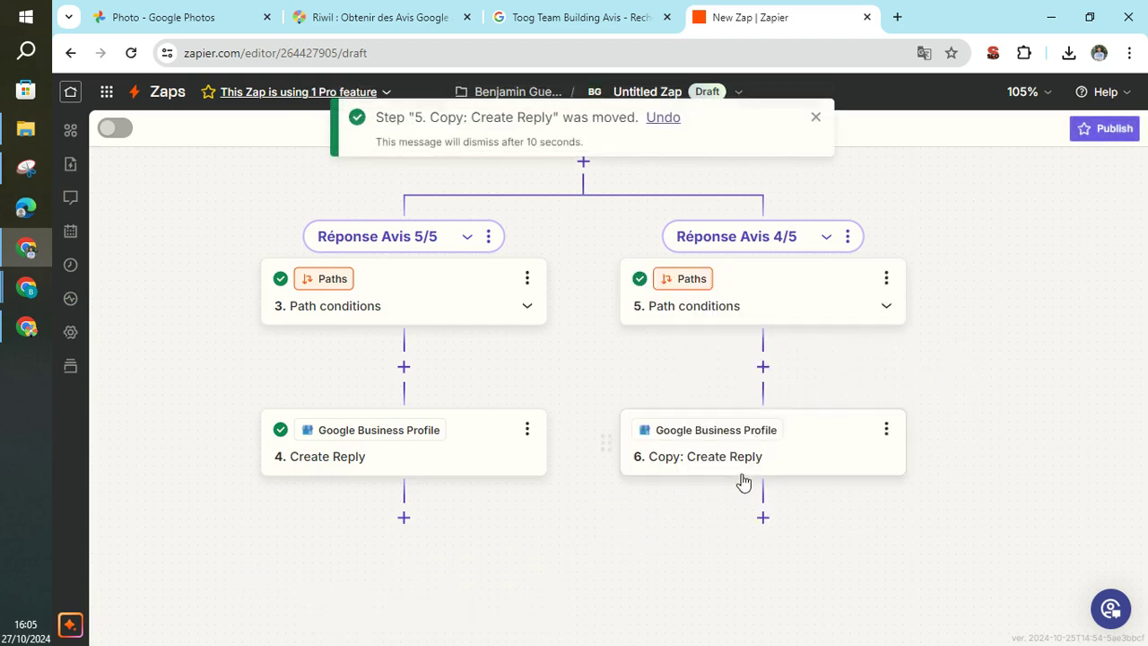
- Clear the Review Name in the copied Create Reply step and map it again to the review's "1. Name" data
left_click(797, 459)
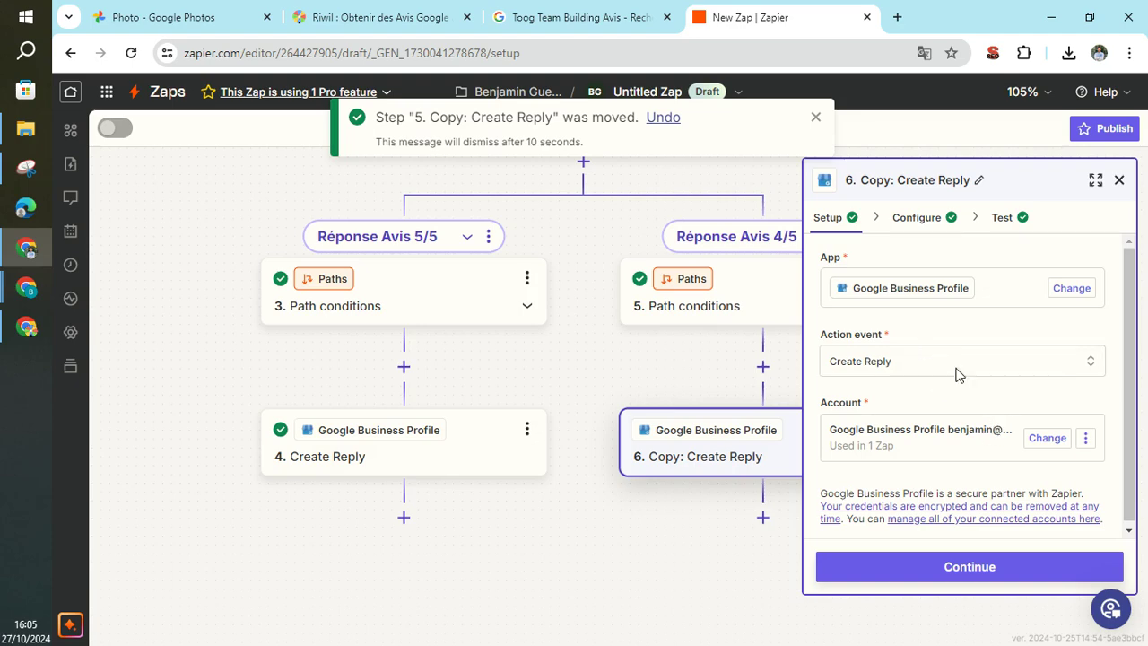
left_click(924, 220)
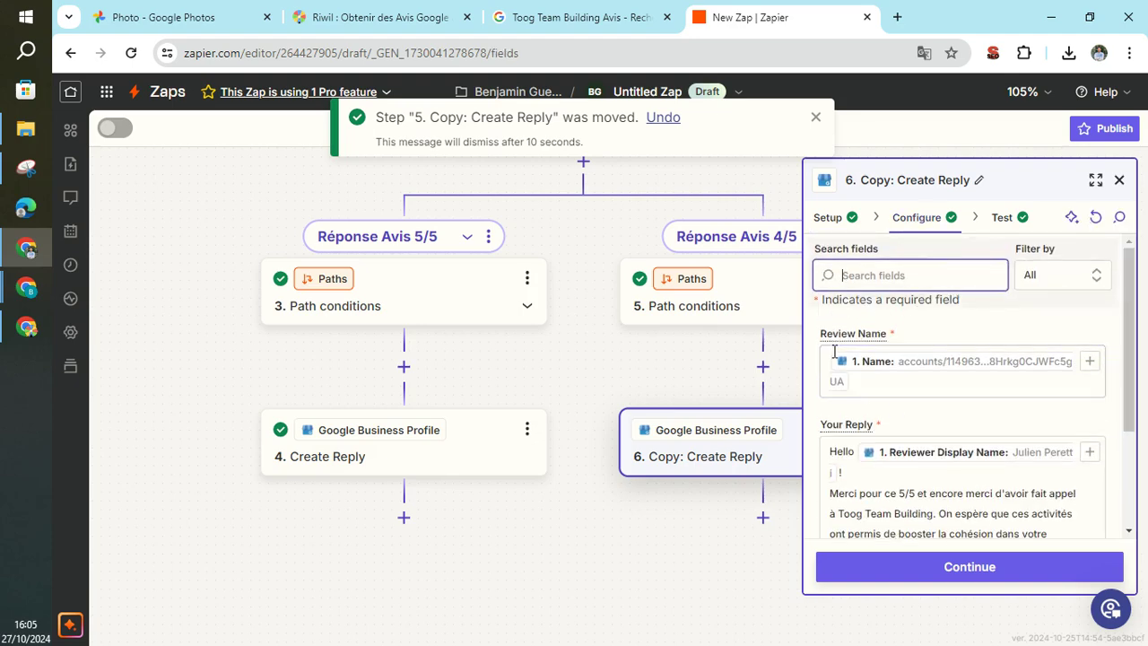
left_click(1000, 384)
key("BackSpace")
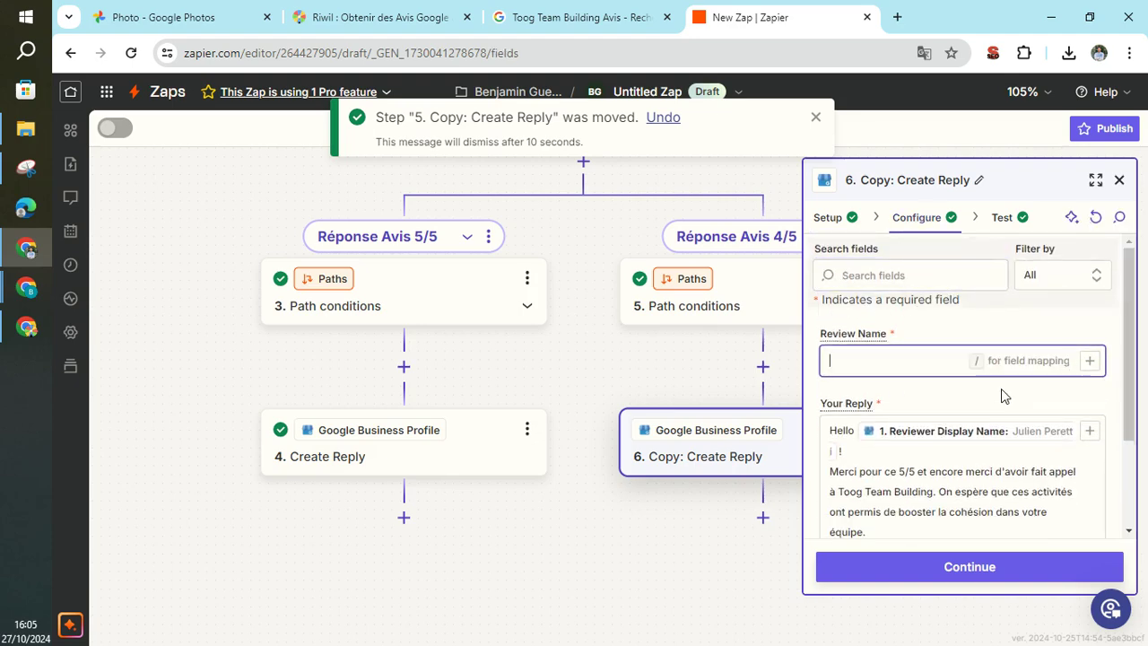
left_click(1088, 360)
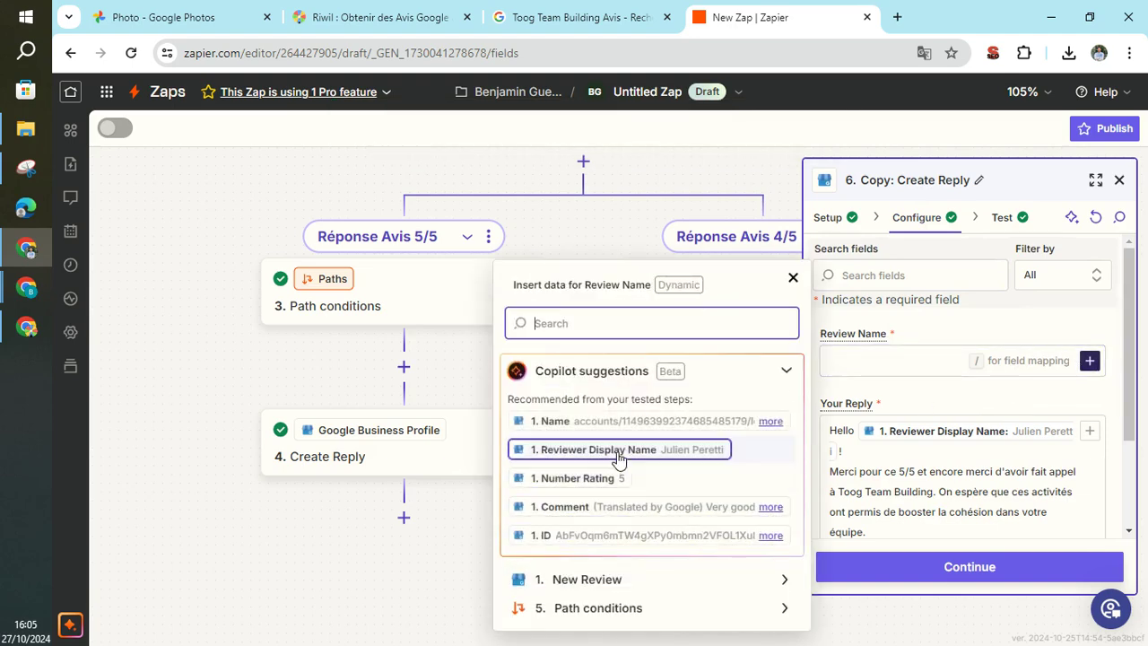
left_click(610, 424)
- Shorten the copied reply's thank-you sentence so it begins "Merci d'avoir fait appel à Toog Team Building."
scroll(990, 421, "down", 3)
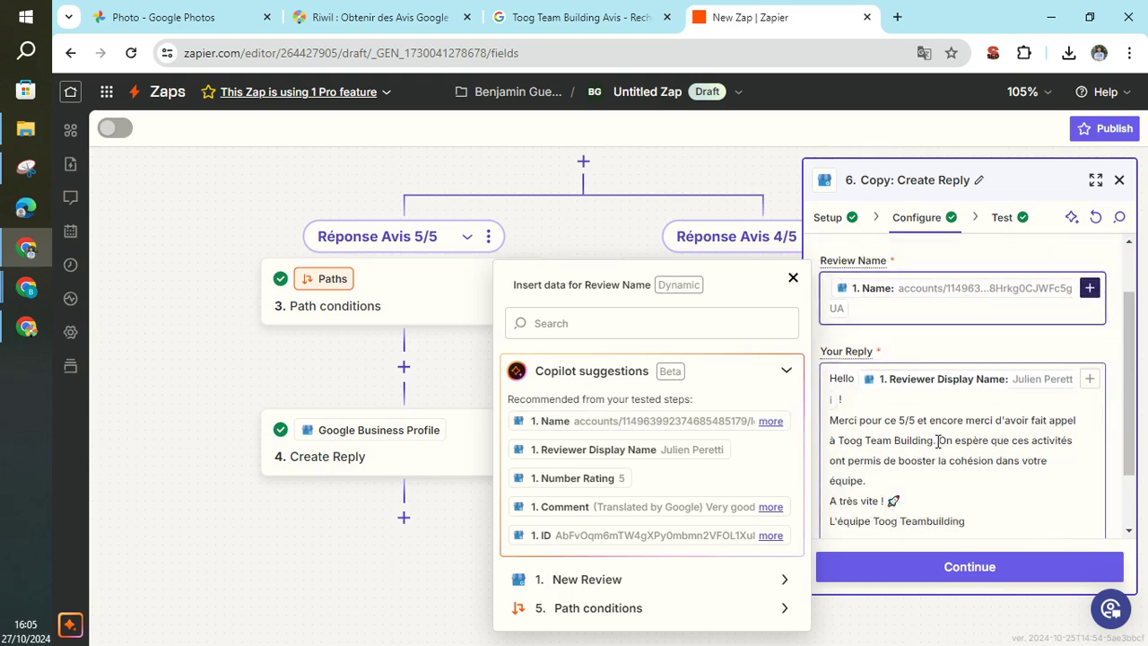
left_click(861, 400)
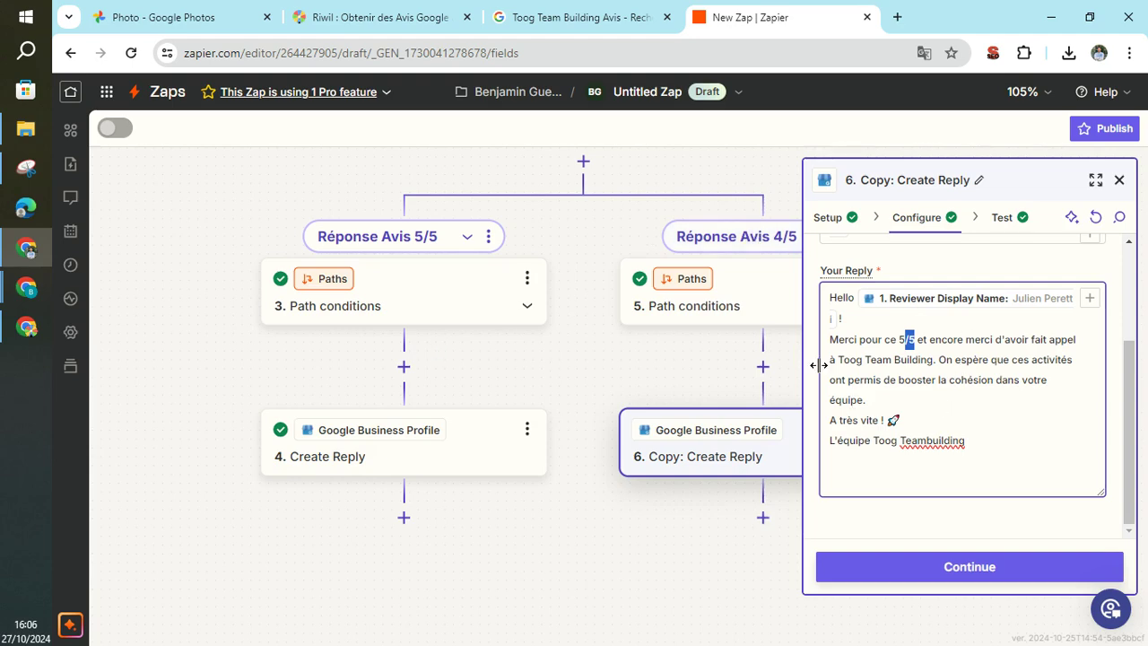
left_click(883, 397)
left_click_drag(860, 340, 827, 342)
left_click(947, 339)
type("M")
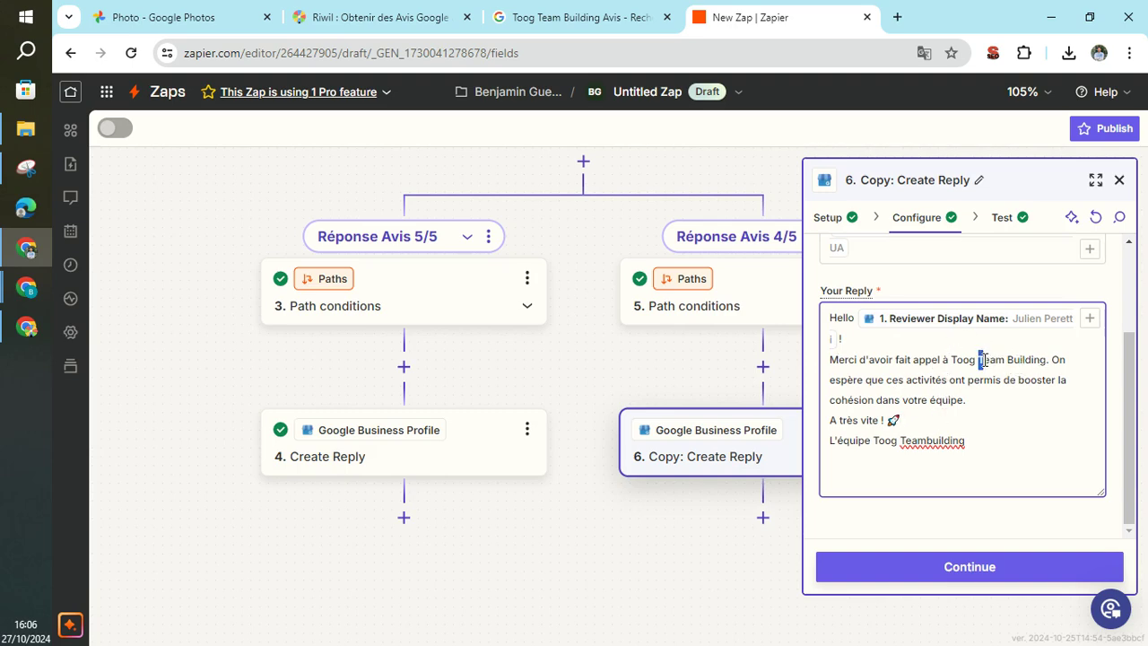
- Rewrite the body of the 4/5 reply as "Merci pour votre retour concernant votre Team Building !"
left_click_drag(975, 398, 1055, 361)
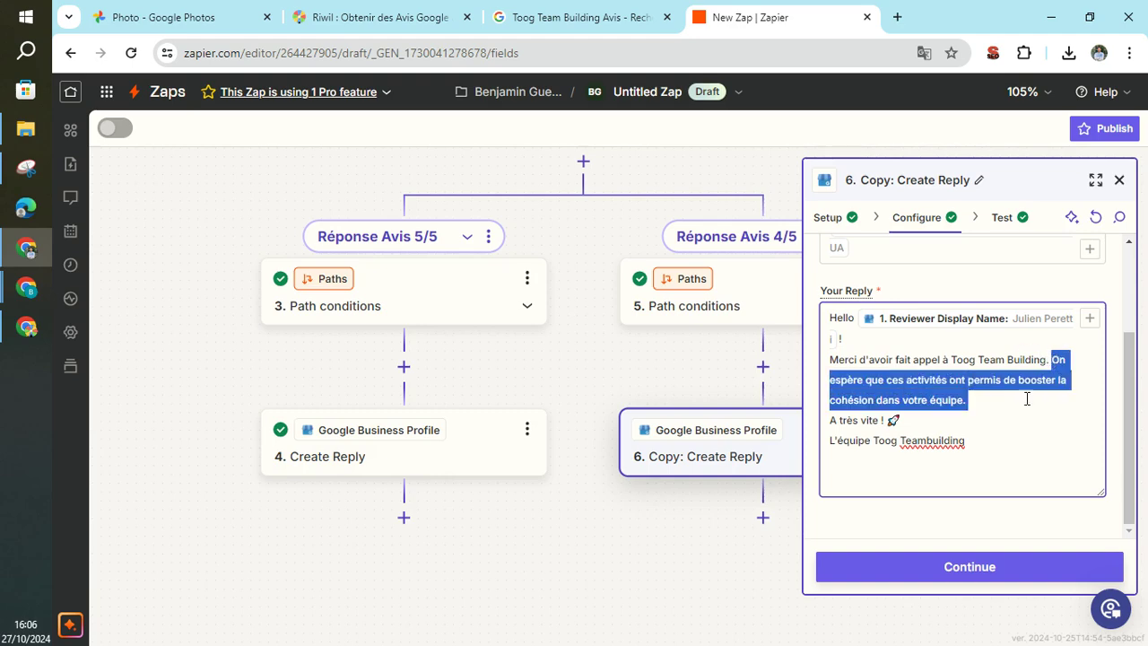
left_click(966, 398)
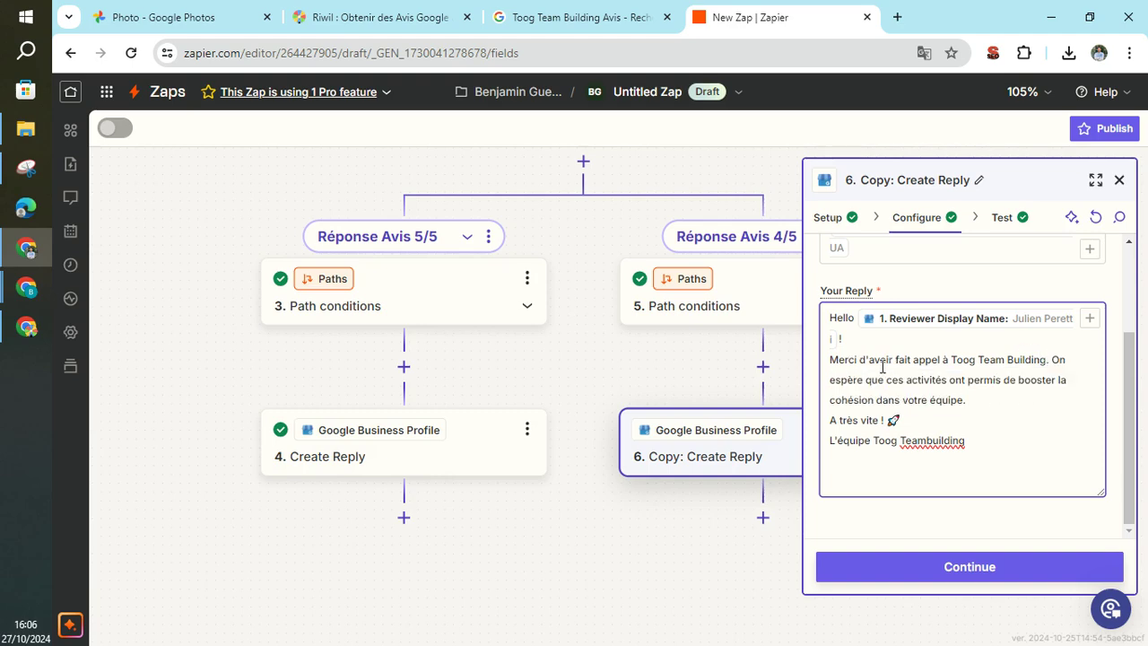
left_click_drag(981, 405, 861, 359)
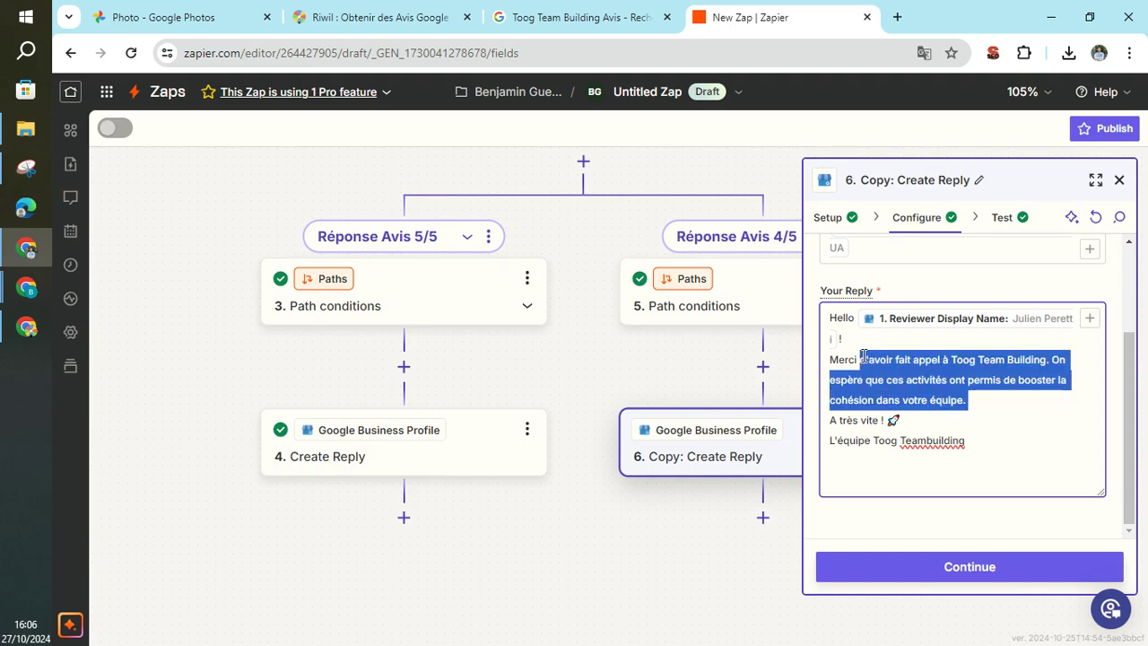
type("p")
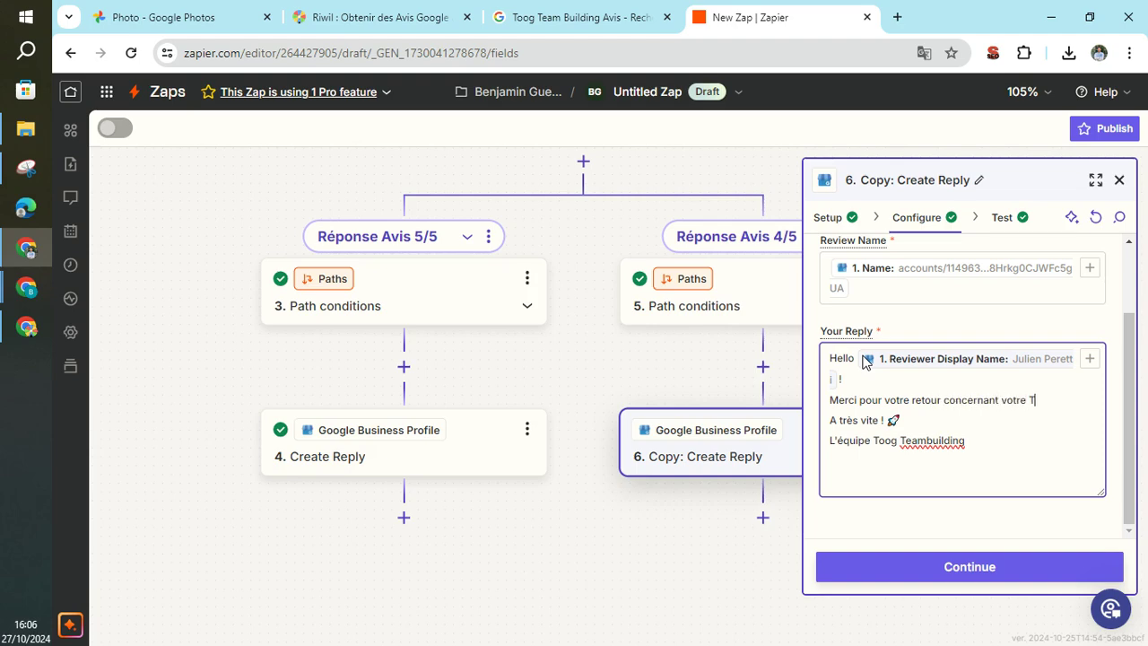
type("lding !")
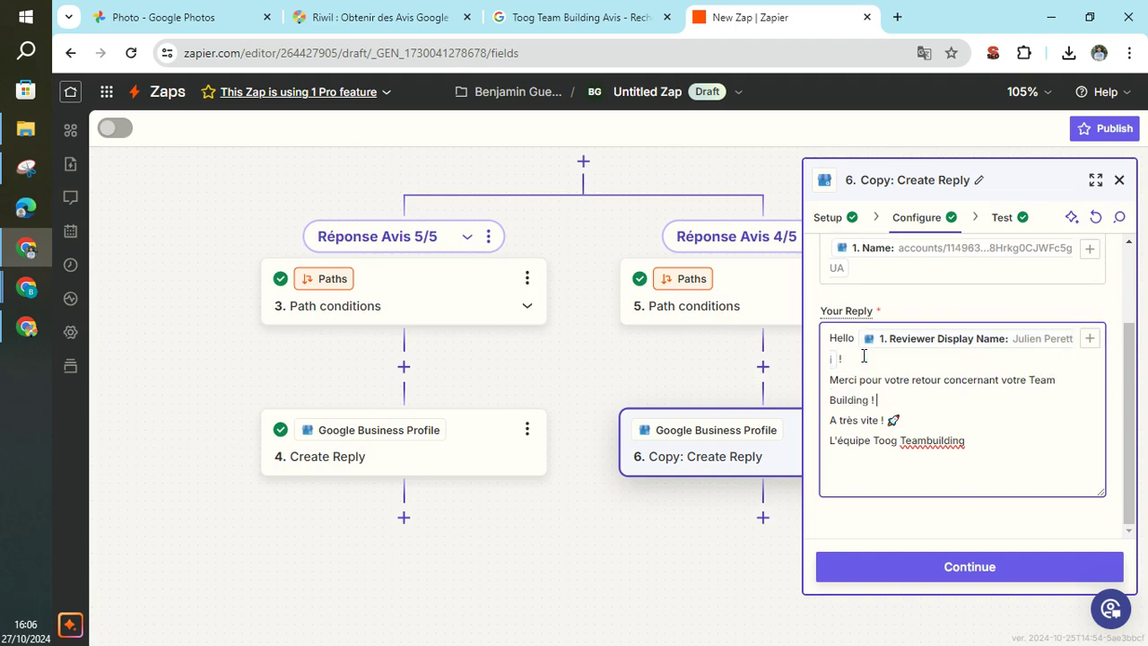
- Add a heart-eyes emoji 😍 after "Team Building !" in the 4/5 reply
key("alt+Tab")
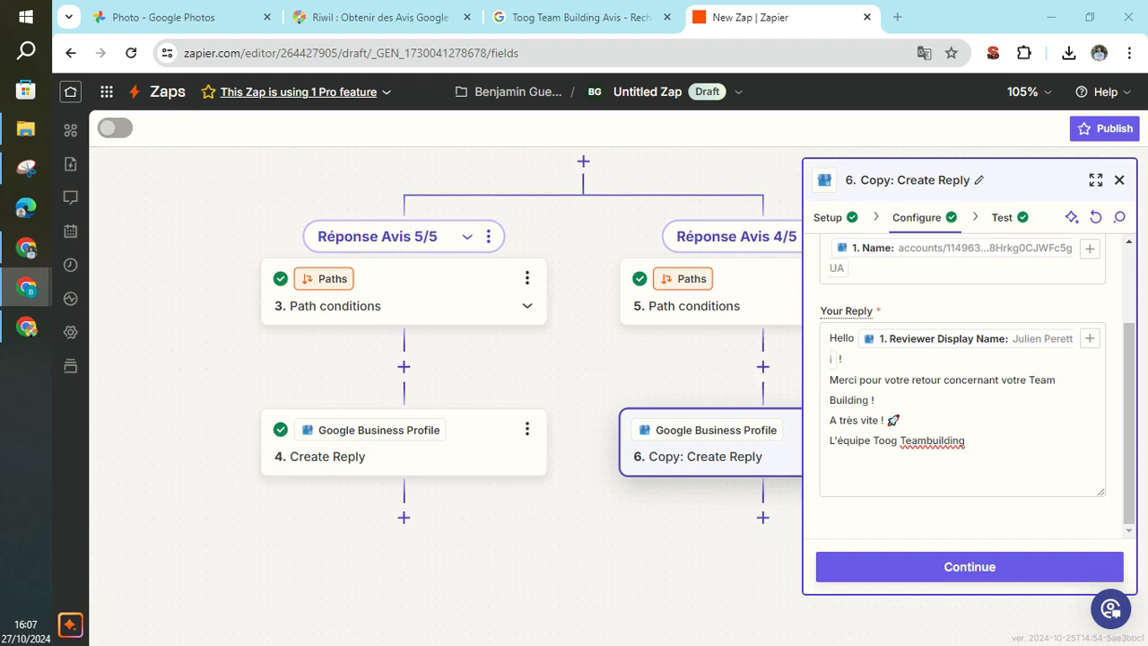
left_click(913, 392)
key("ctrl+v")
- Delete the line "A très vite ! 🚀" from the 4/5 reply, leaving no blank line before the signature
left_click_drag(902, 420, 816, 418)
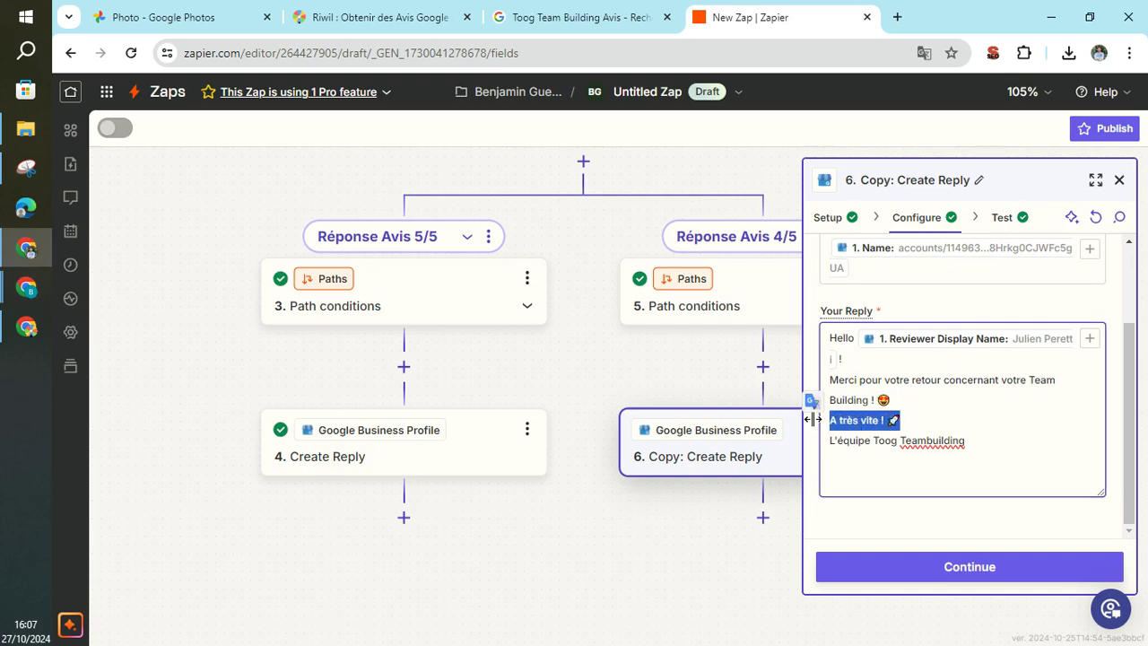
left_click(906, 420)
key("BackSpace")
left_click_drag(902, 419, 809, 417)
key("BackSpace")
key("BackSpace")
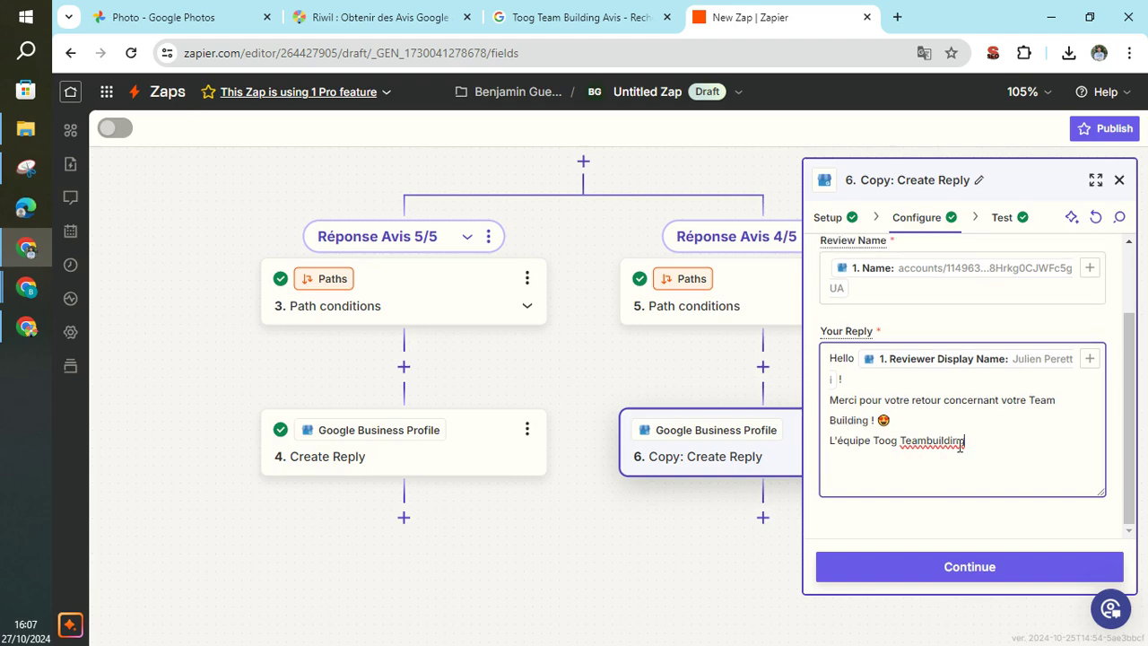
- Finish configuring the copied Create Reply step in the 4/5 path, skip its test and close its settings
scroll(930, 446, "up", 2)
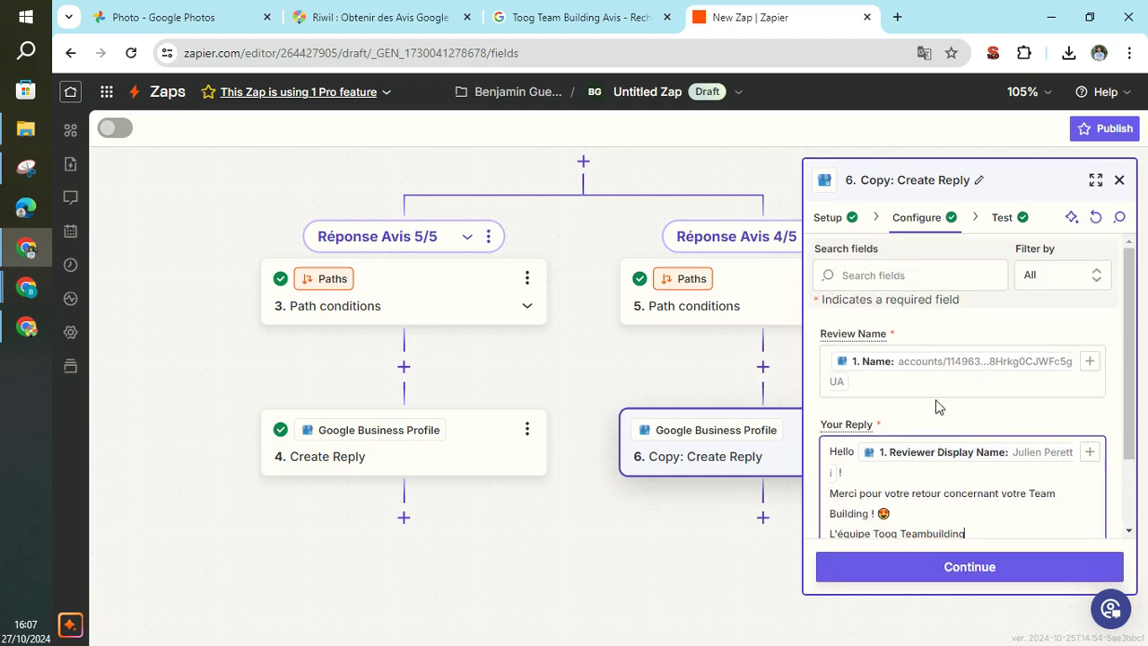
scroll(960, 476, "down", 2)
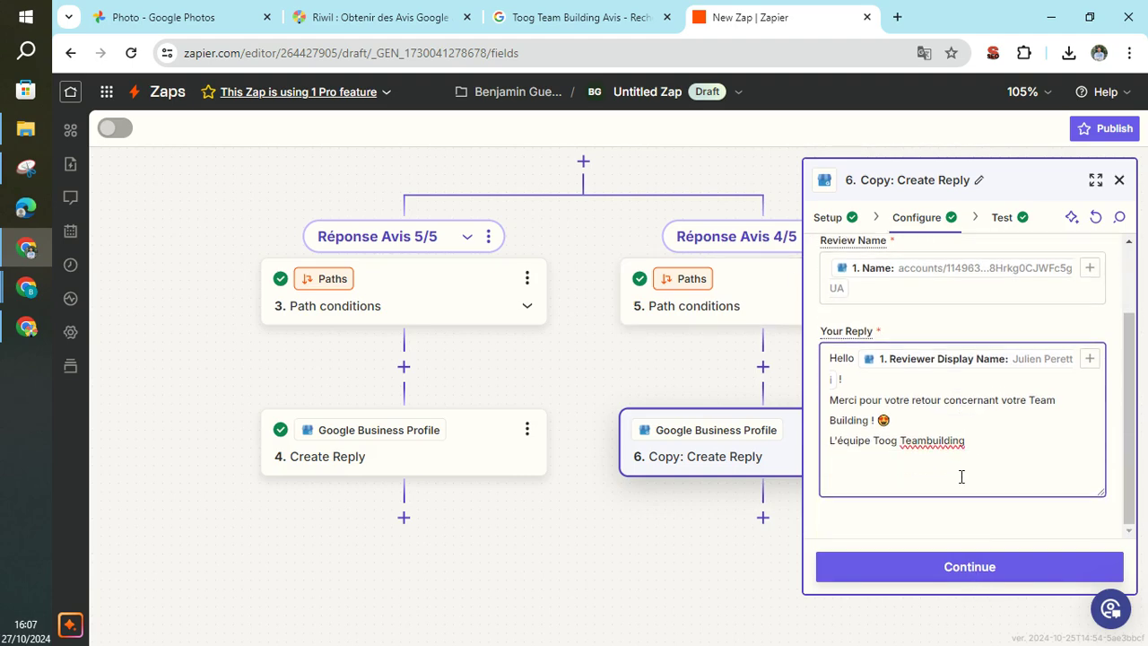
left_click(990, 578)
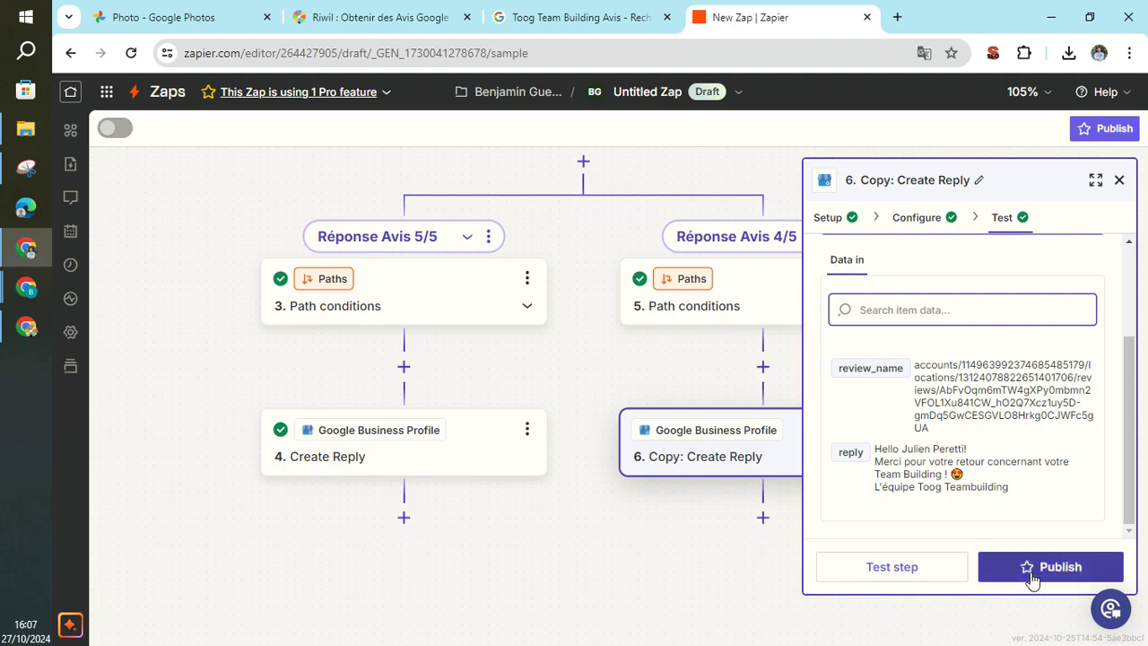
left_click(1117, 183)
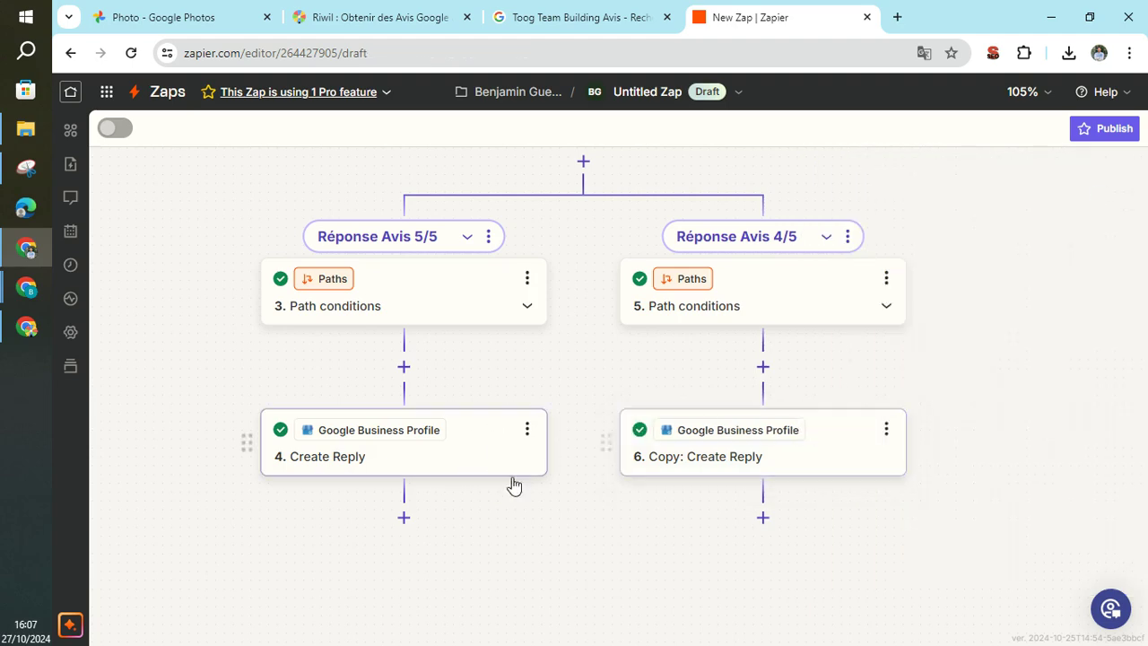
scroll(565, 390, "up", 2)
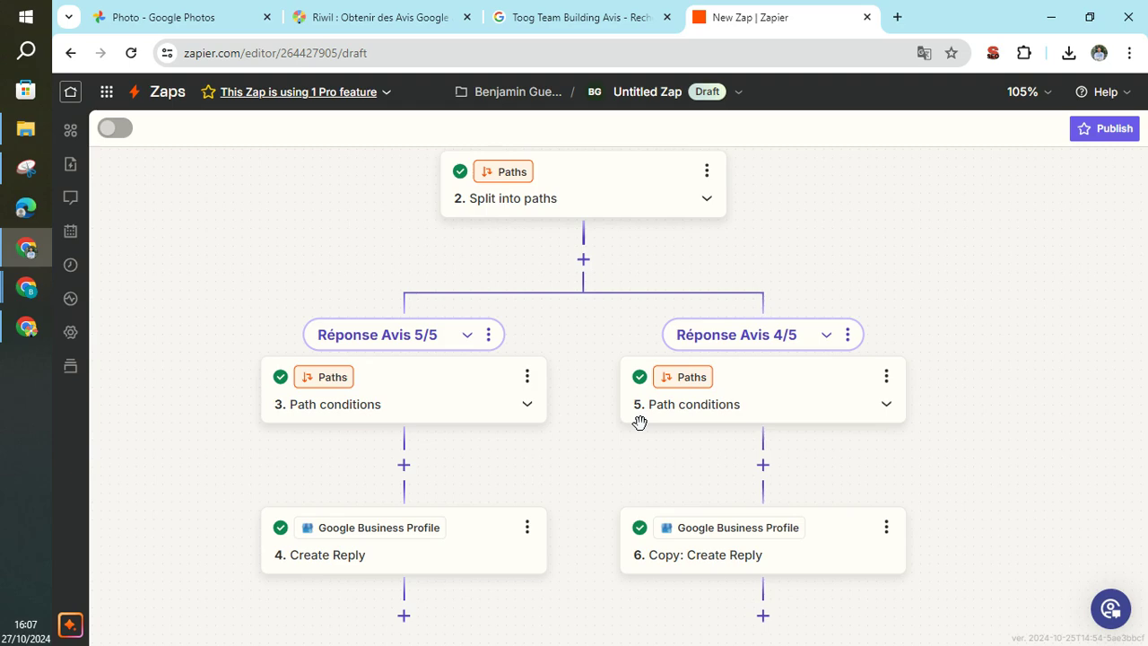
- Switch to the Riwil website and watch excerpts of its demo video on collecting Google reviews
left_click(344, 16)
scroll(460, 462, "down", 2)
scroll(460, 462, "down", 4)
scroll(229, 431, "up", 2)
left_click_drag(236, 480, 218, 475)
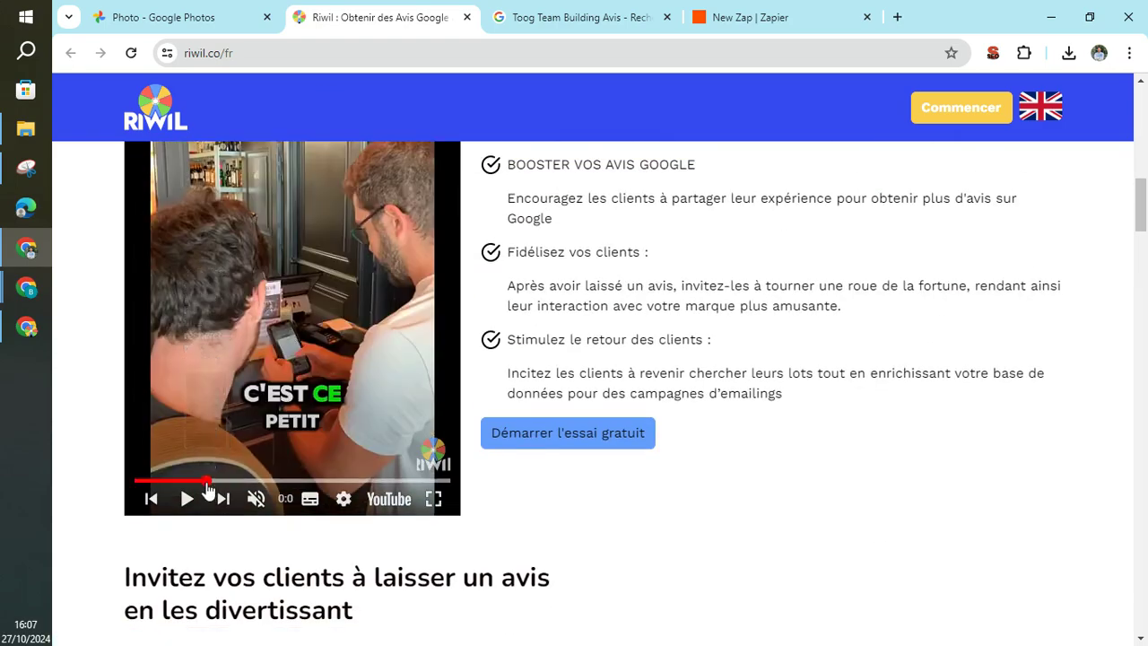
left_click(187, 507)
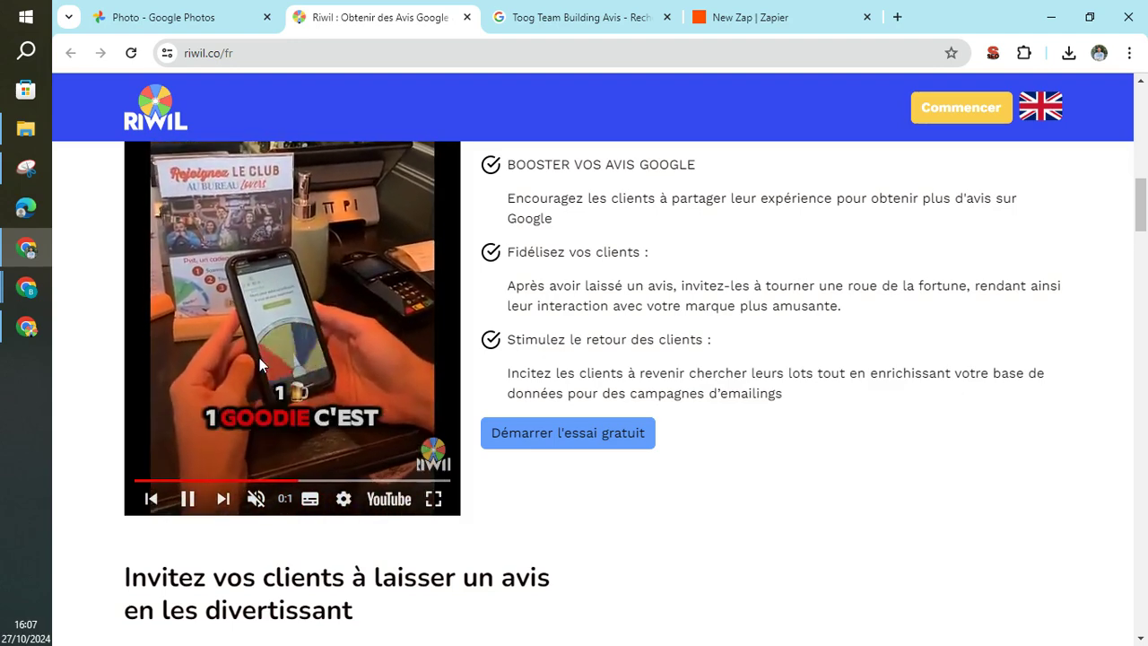
left_click(187, 498)
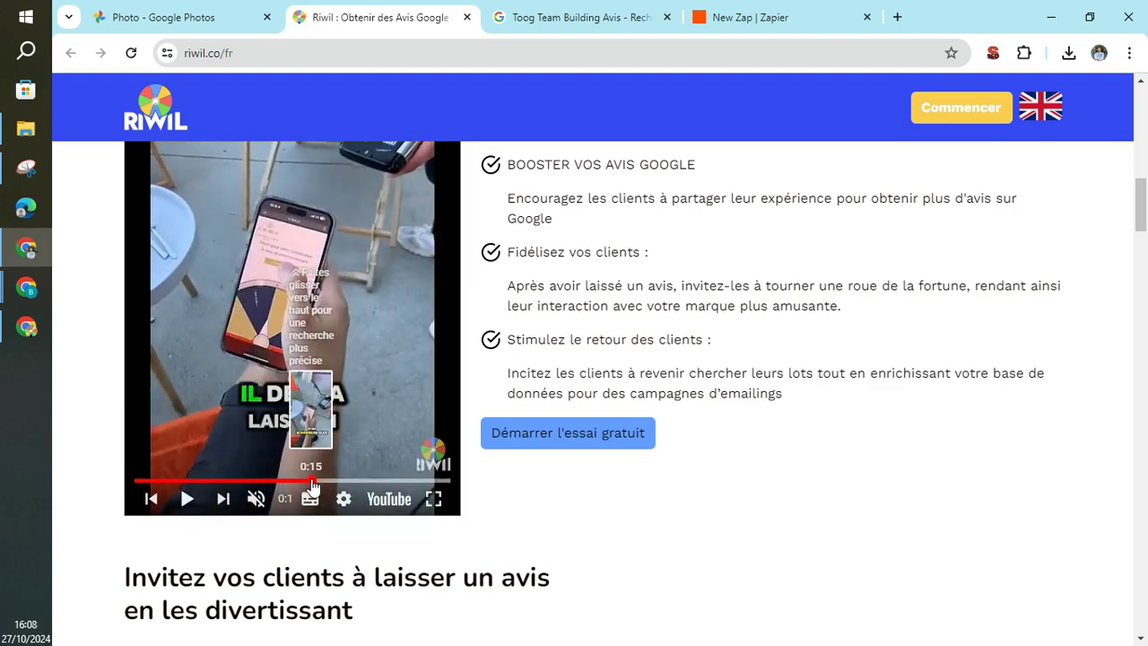
left_click(312, 481)
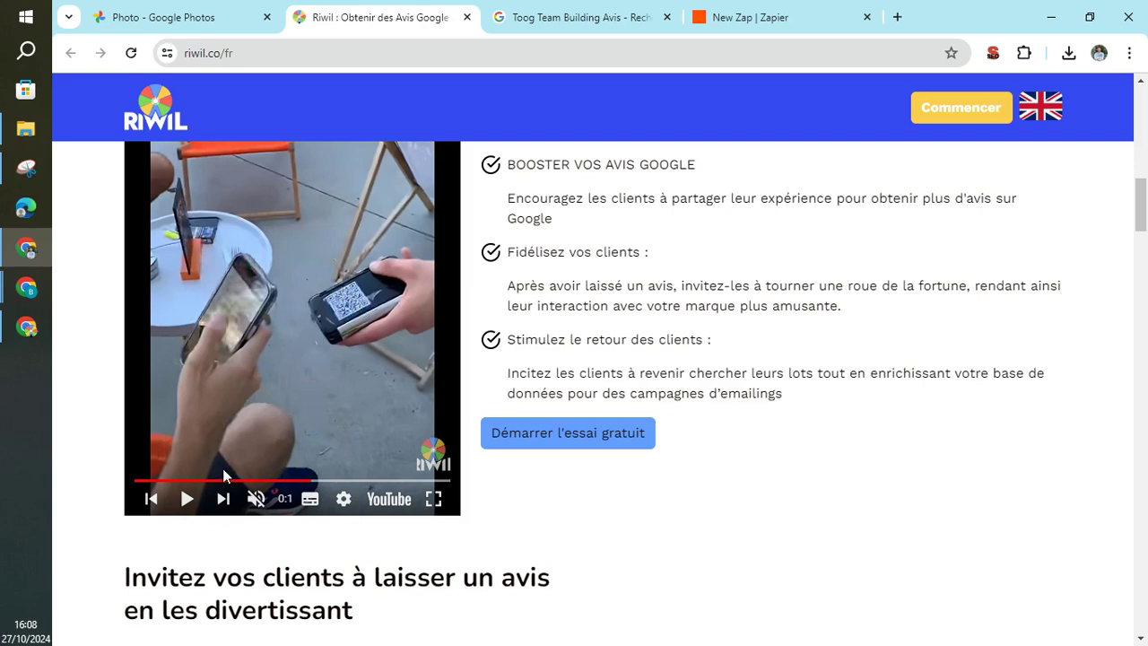
left_click(187, 500)
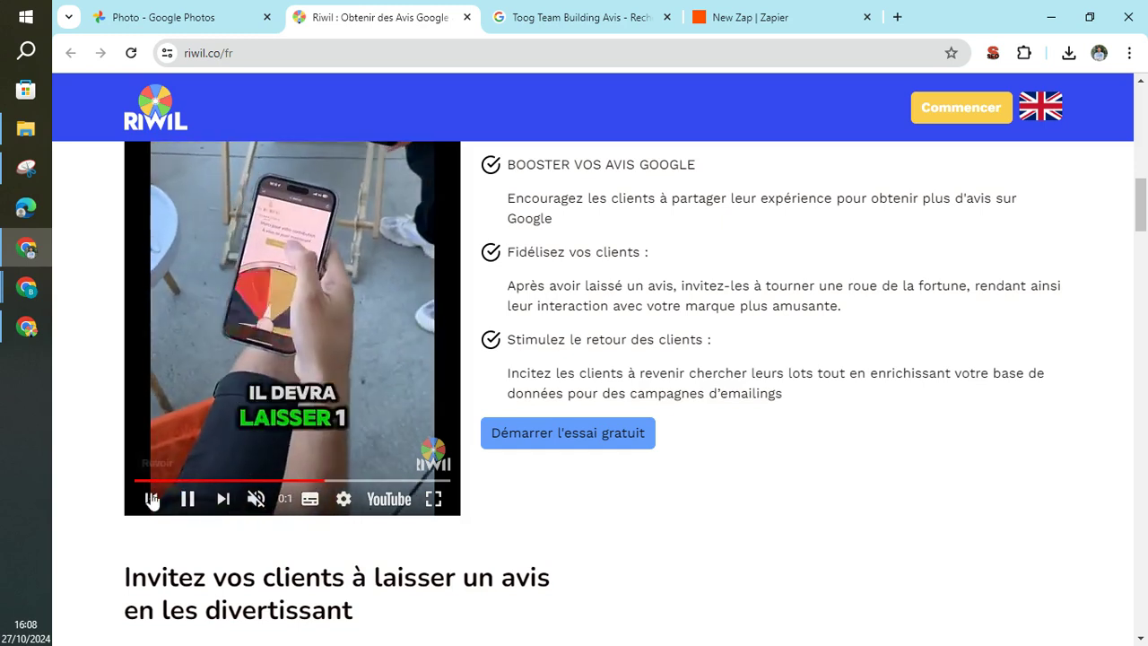
left_click(187, 500)
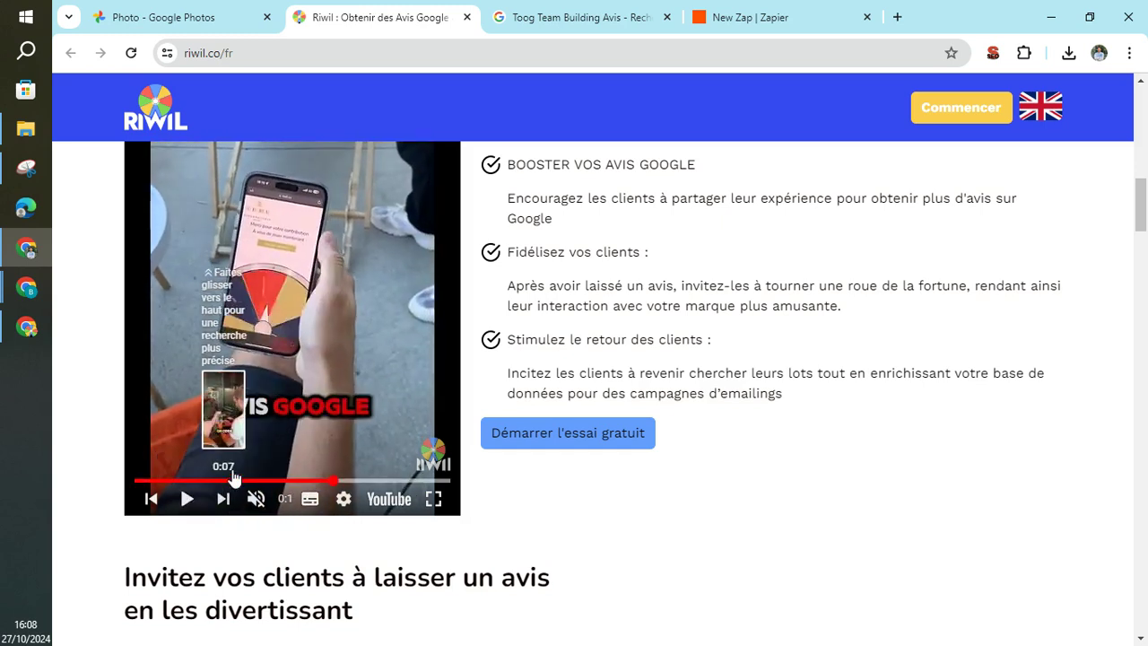
- Return to the Zap and run the test of the Create Reply step in the "Réponse Avis 5/5" path
left_click(726, 15)
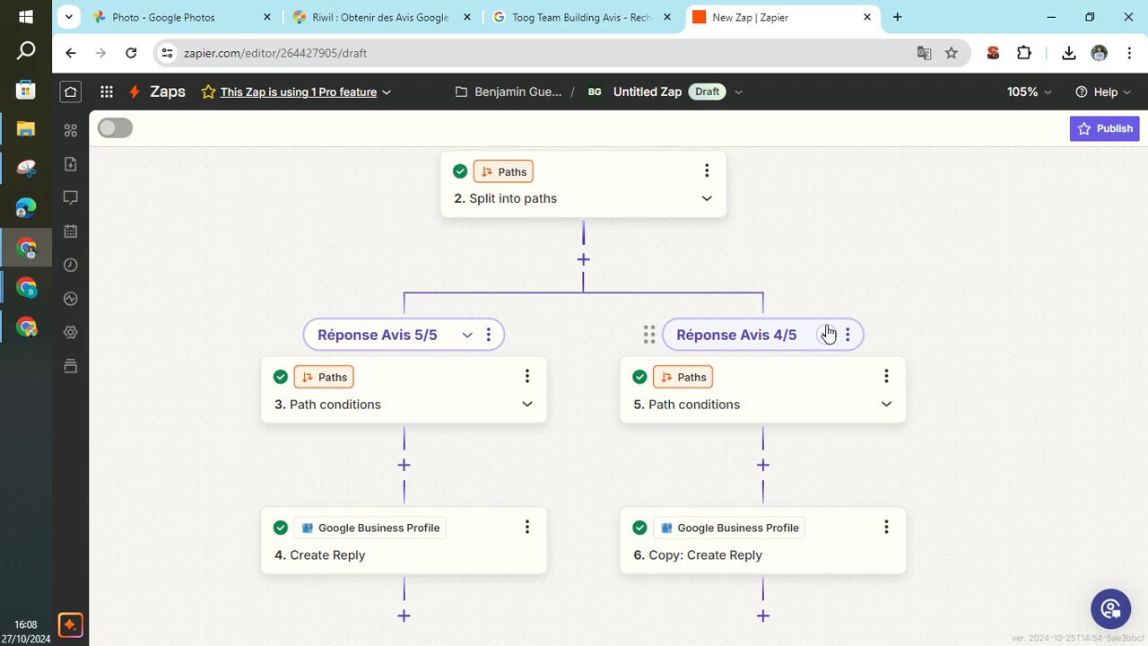
scroll(504, 418, "down", 1)
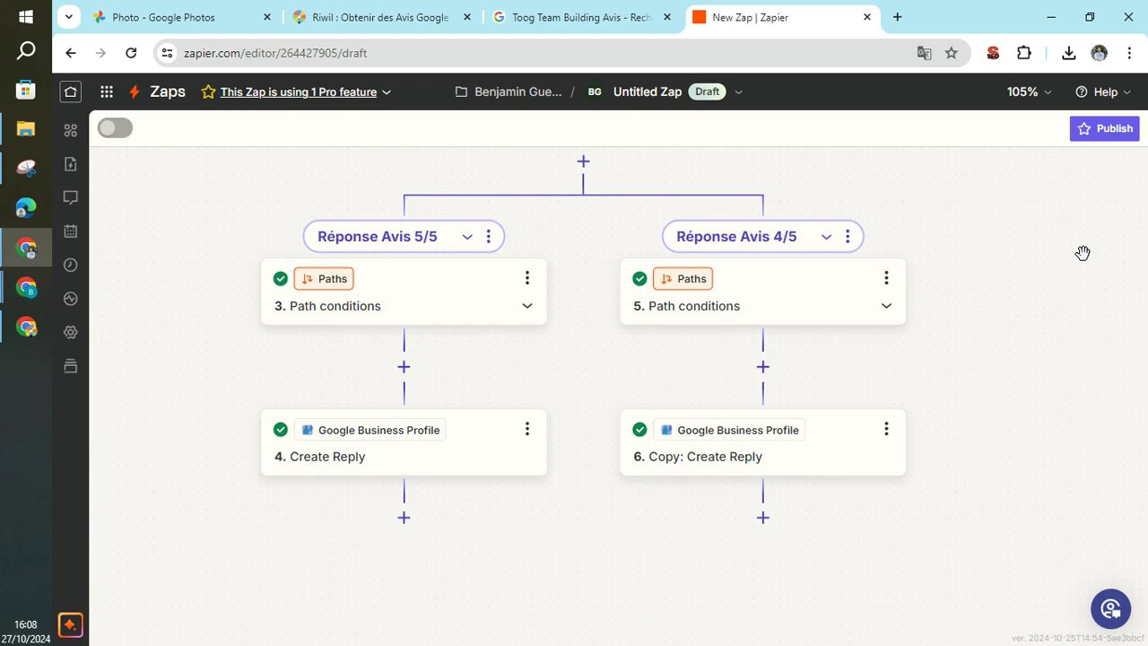
left_click(464, 473)
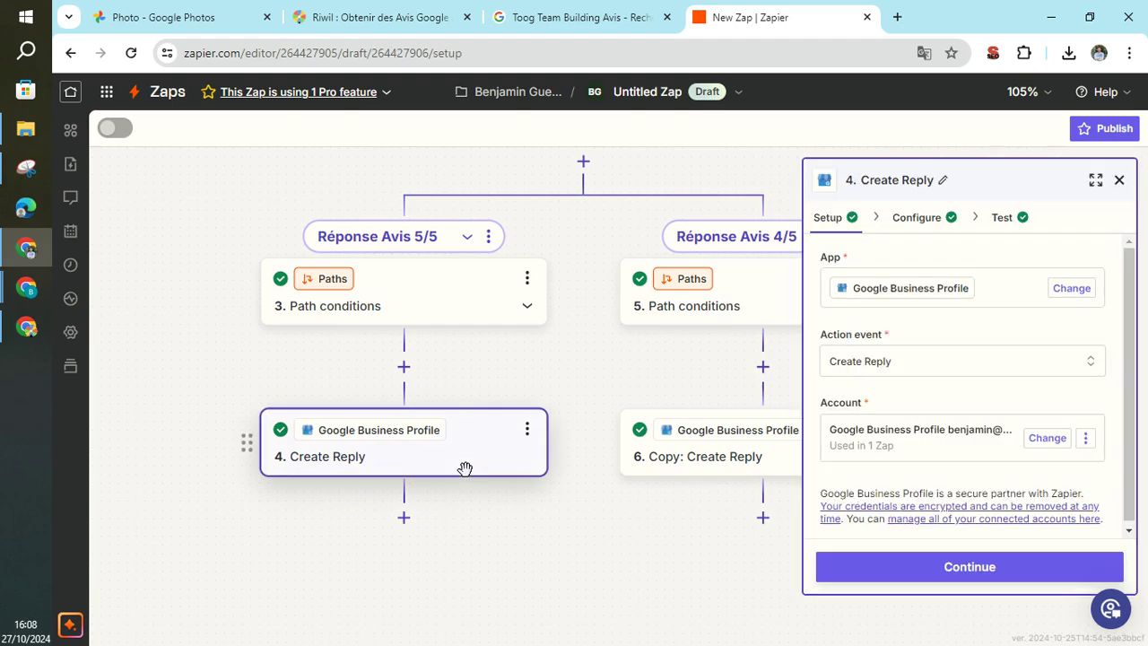
left_click(1006, 219)
left_click(908, 565)
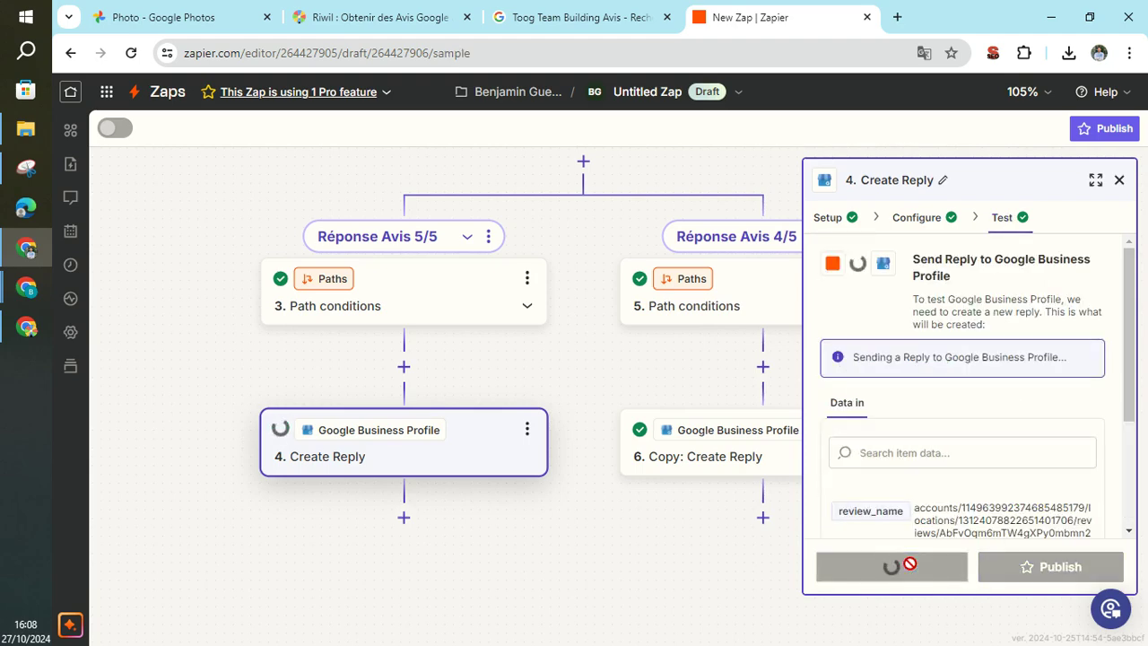
- Examine the reply text in the Create Reply test output and close the step's settings
scroll(1071, 463, "down", 2)
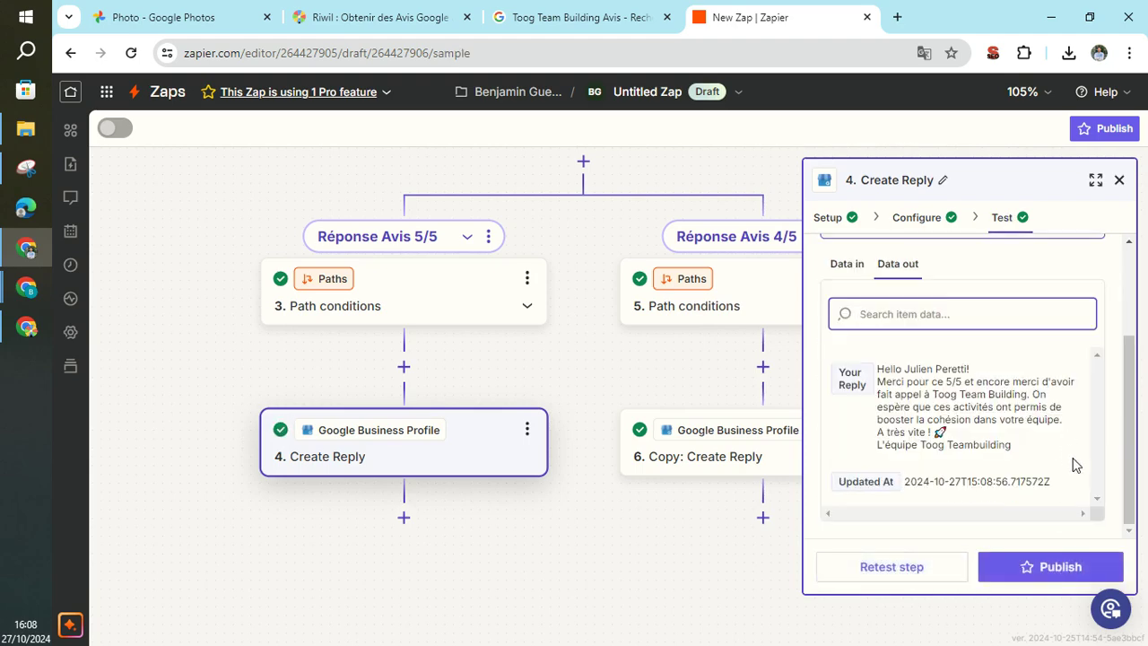
left_click(1119, 182)
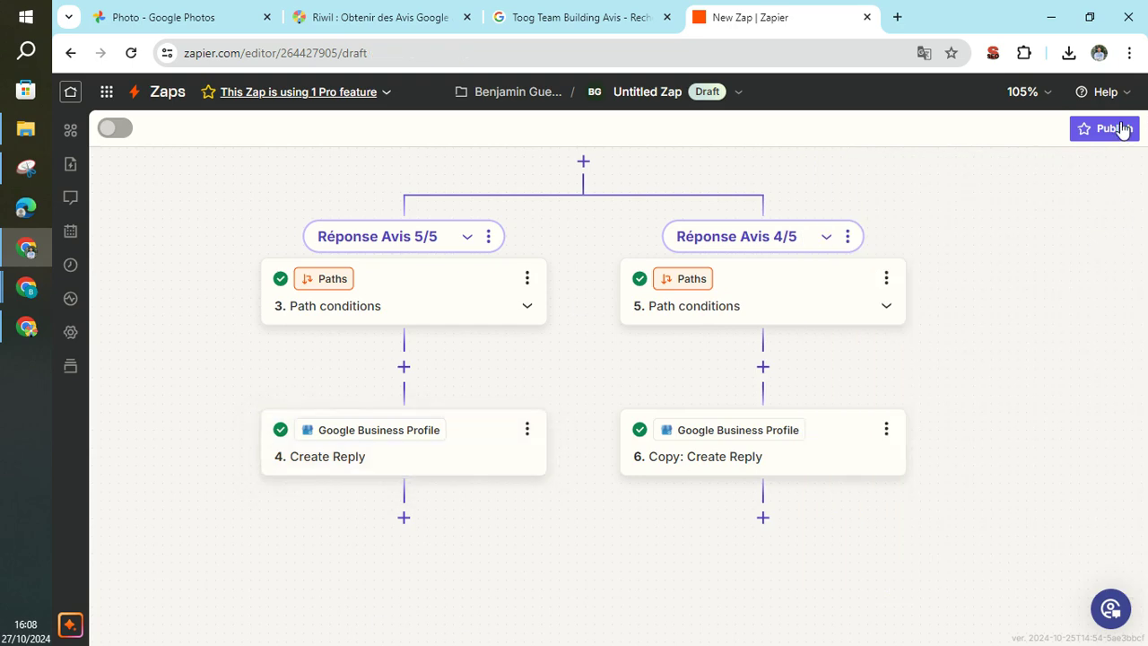
left_click(1096, 134)
- Switch to the Google reviews of Toog Team Building, reload the page and read the owner's reply under the first review
left_click(596, 17)
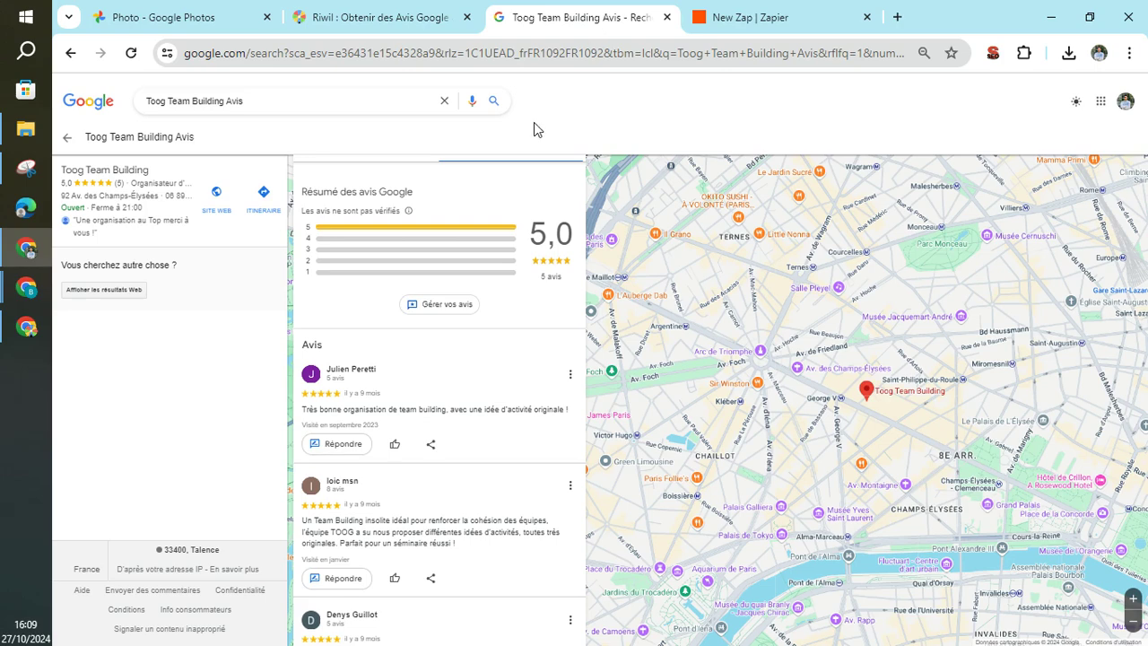
left_click(131, 53)
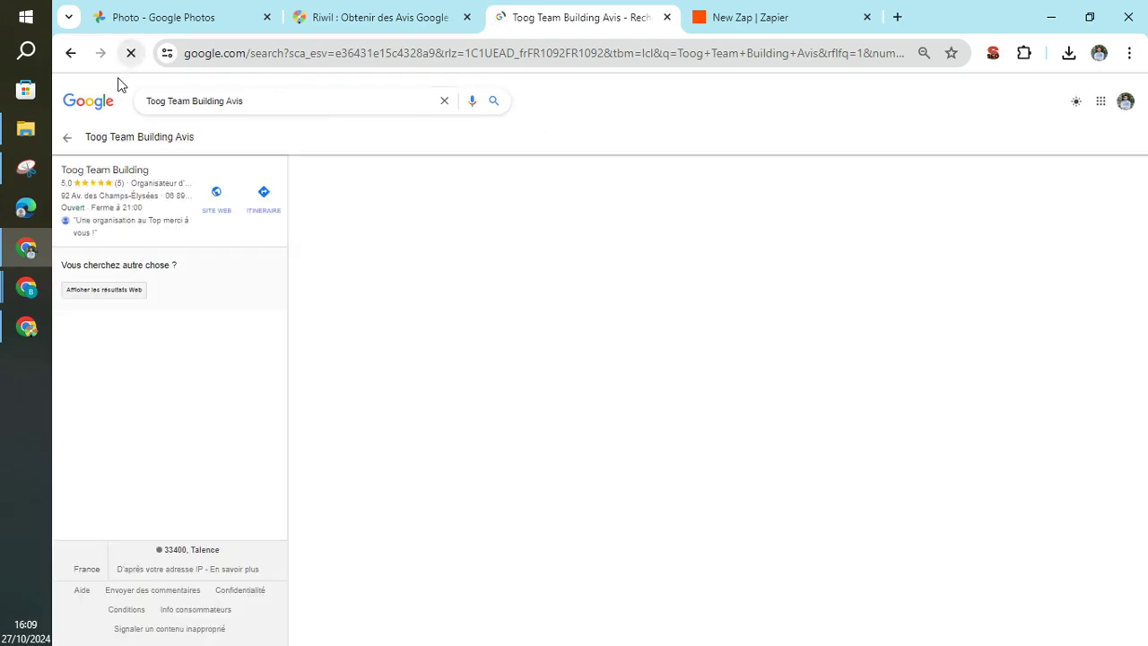
left_click(148, 239)
scroll(354, 317, "down", 5)
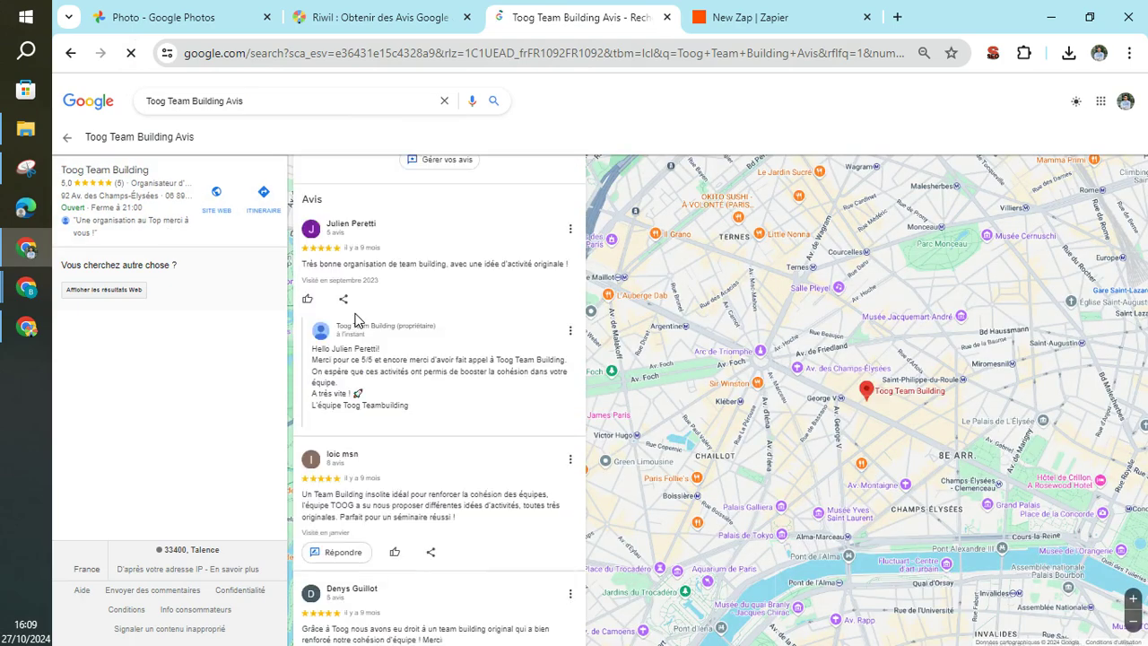
left_click_drag(418, 409, 295, 359)
left_click(540, 407)
type("!")
- Switch to the Riwil website and return to the free-trial offer in the homepage's opening section
left_click(433, 11)
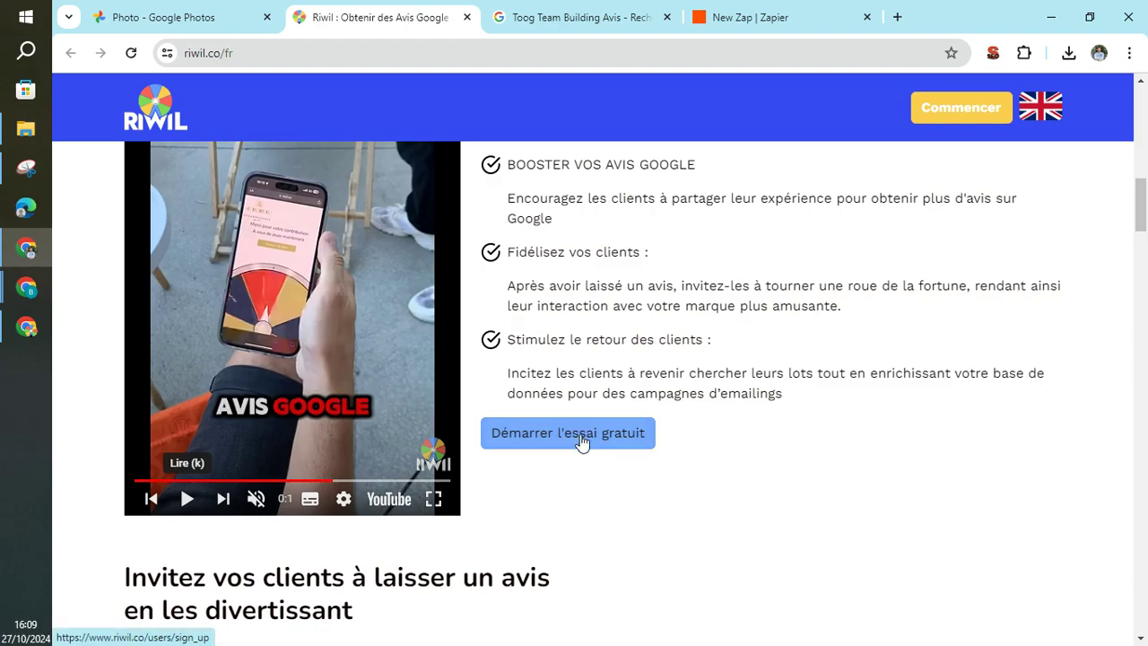
scroll(581, 440, "up", 15)
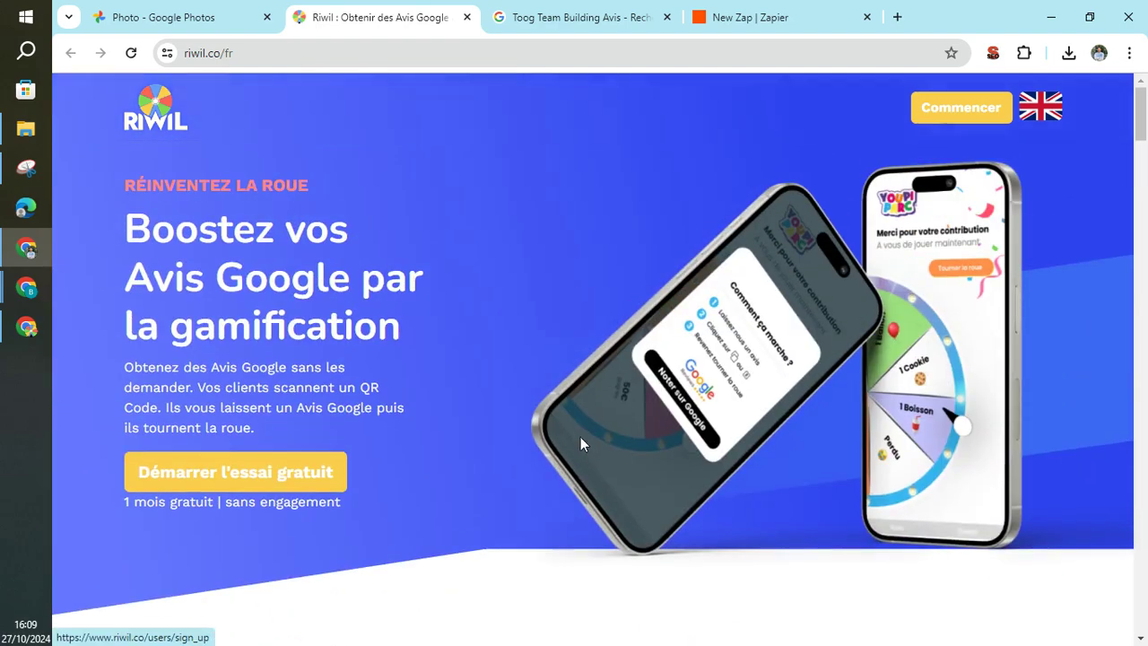